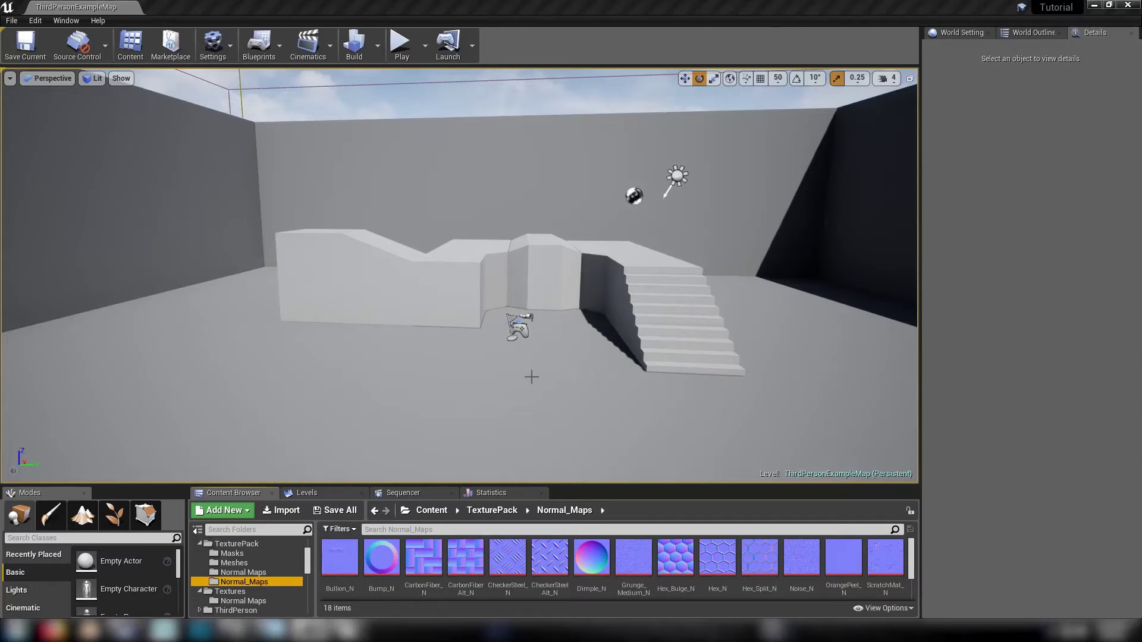
Place the matSphere_mesh from the TexturePack Meshes folder in the level and frame it in the viewport.
right_click_drag(532, 377, 556, 374)
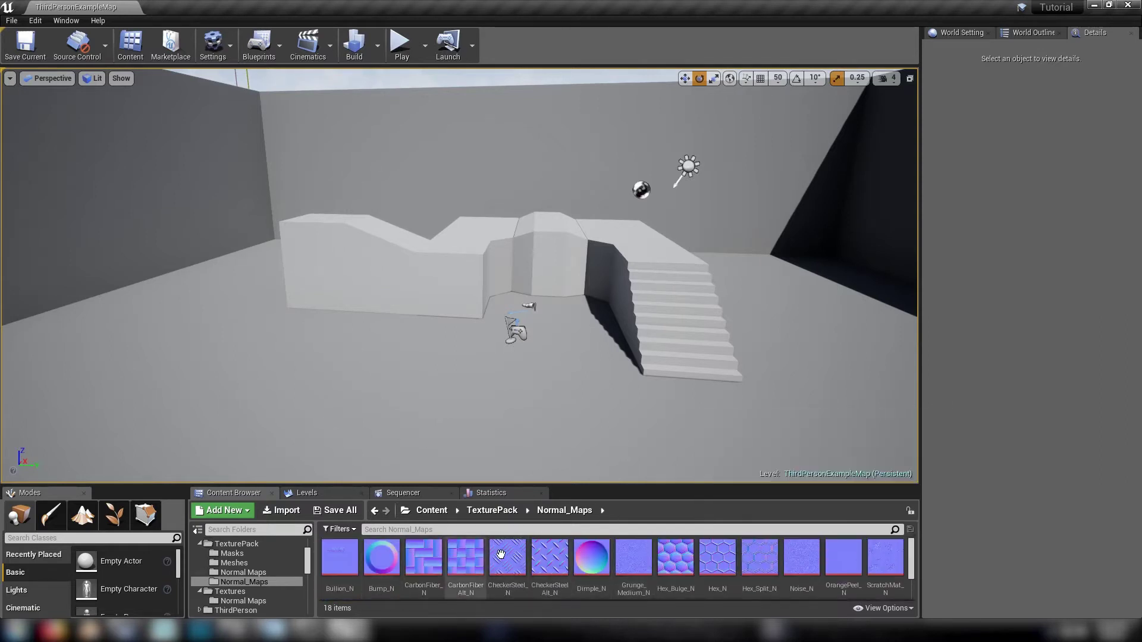
left_click(232, 553)
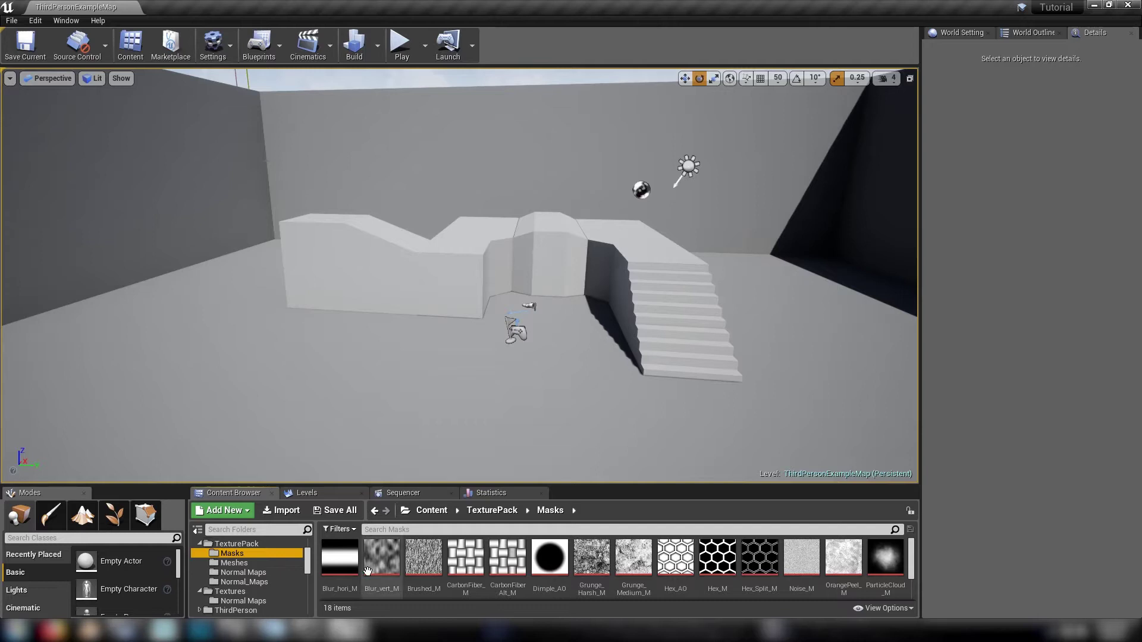
left_click(235, 563)
left_click_drag(508, 558, 411, 230)
key("w")
key("f")
left_click_drag(633, 285, 504, 288, "alt")
scroll(241, 559, "up", 5)
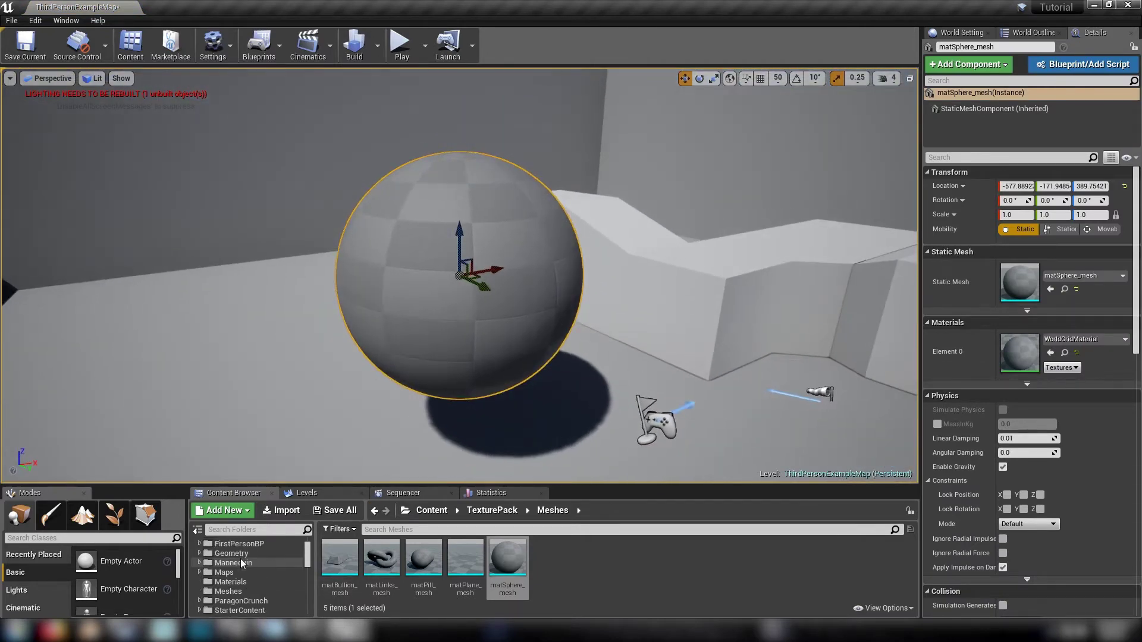
Create a new material named Hex_MAT in the Materials folder.
left_click(245, 576)
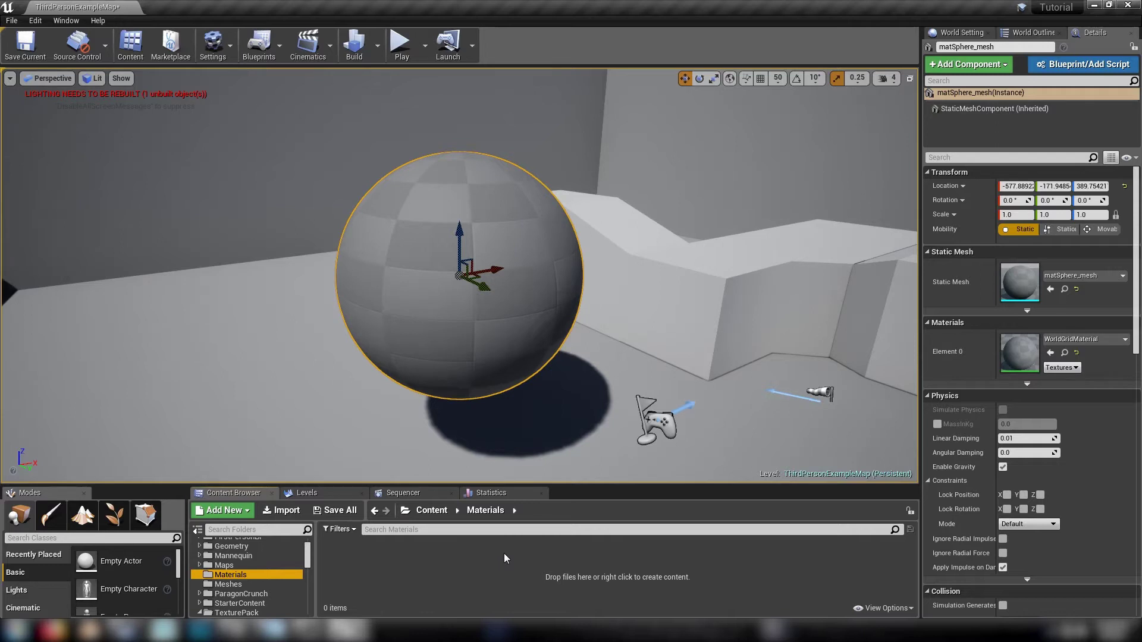
right_click(473, 547)
left_click(501, 354)
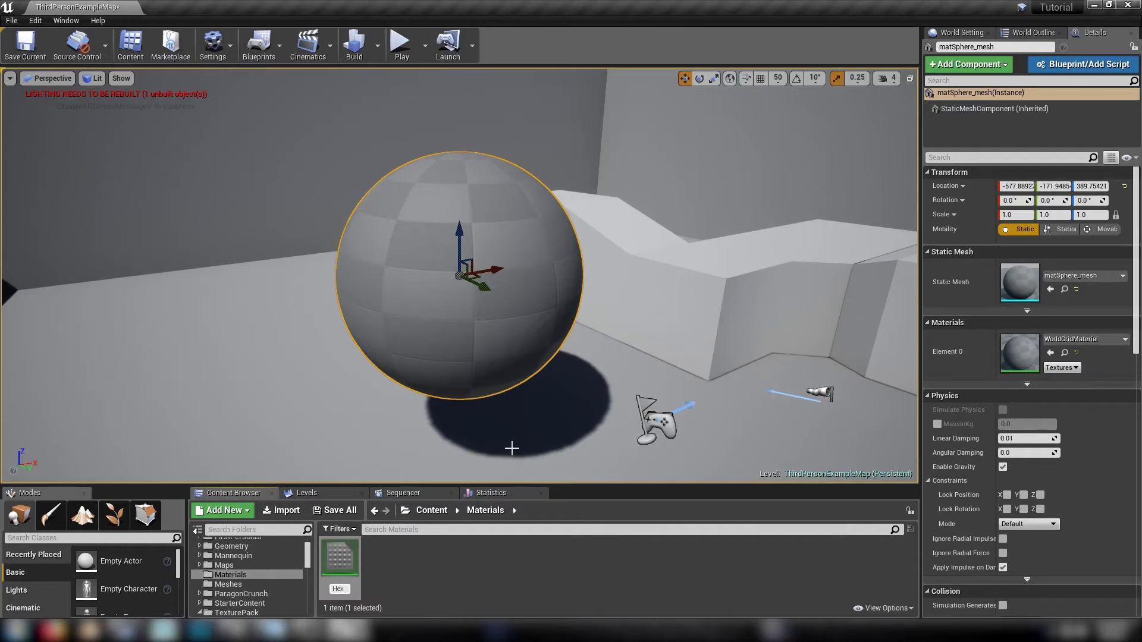
type("Hex_MAT")
key("Return")
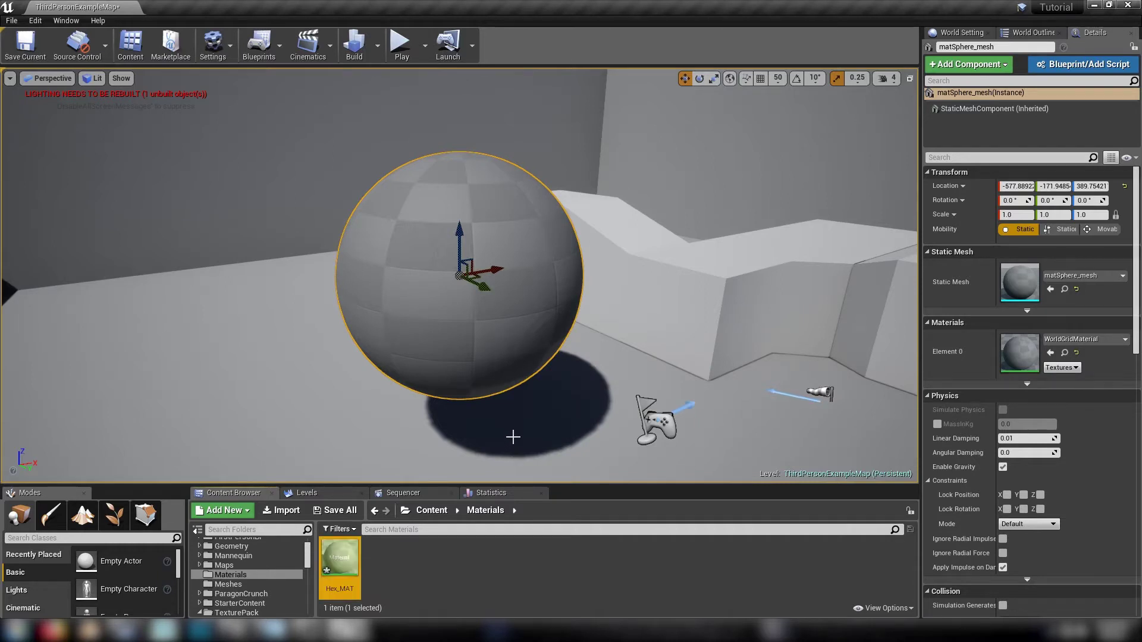
Open Hex_MAT for editing and add a Texture Sample node that uses the Dimple_AO texture.
left_click_drag(1141, 113, 381, 1)
left_click(412, 346)
right_click_drag(412, 346, 591, 336)
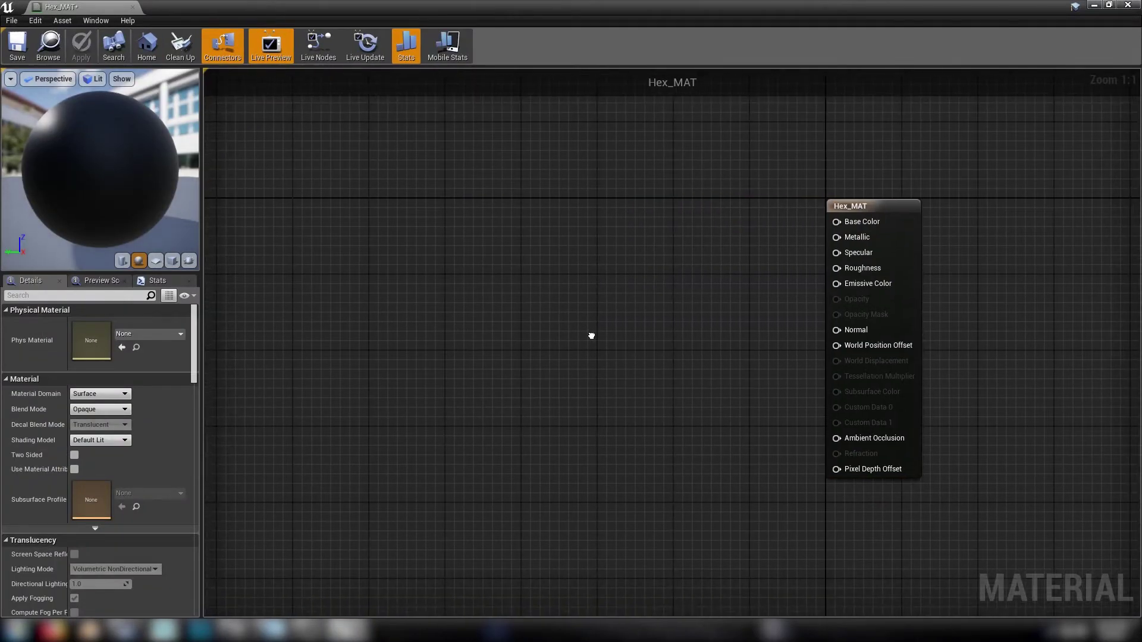
left_click(378, 231)
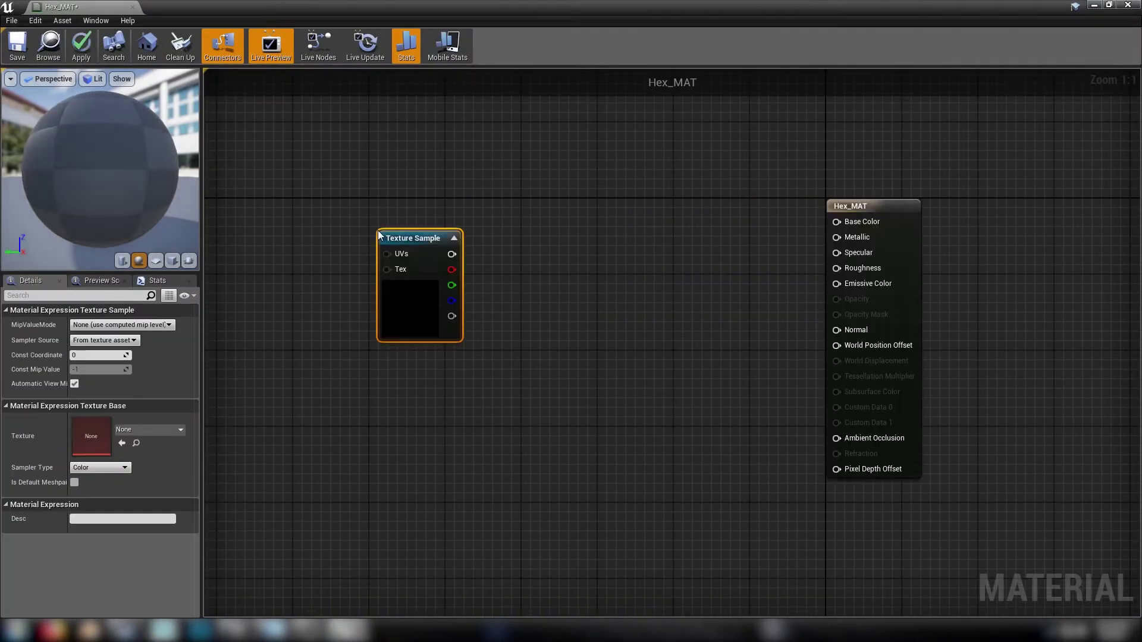
left_click(134, 431)
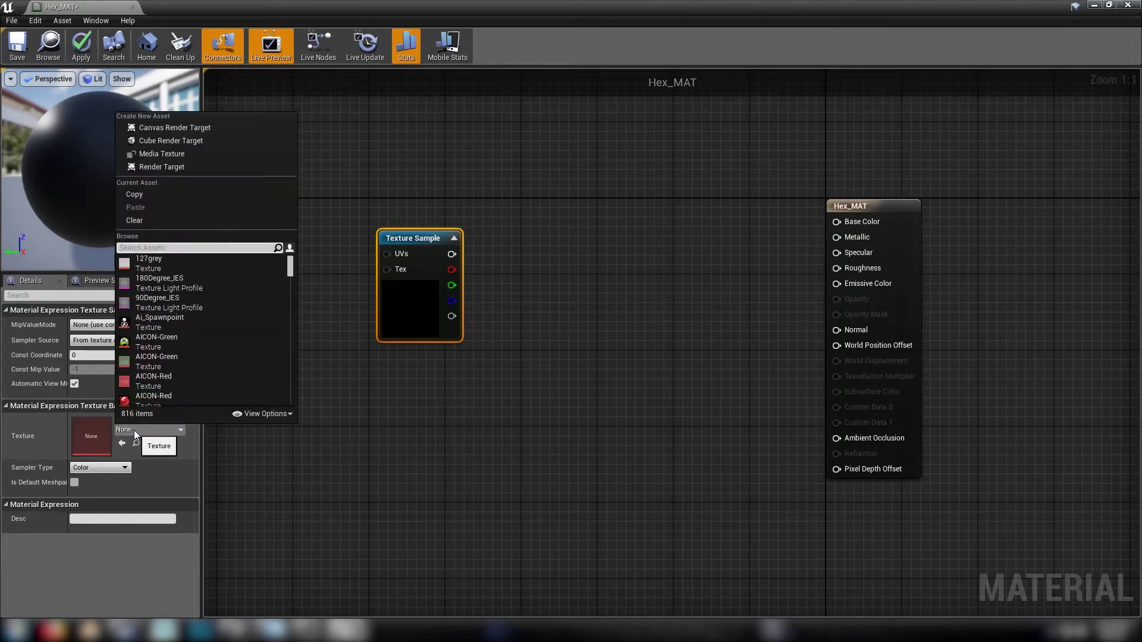
type("Dimpl")
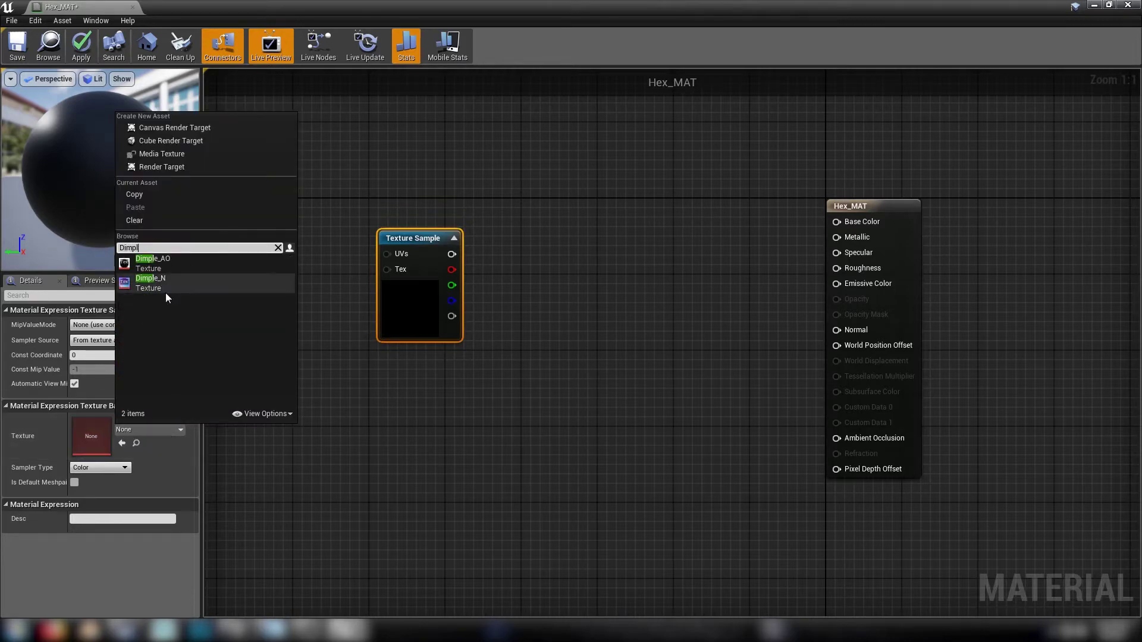
left_click(156, 262)
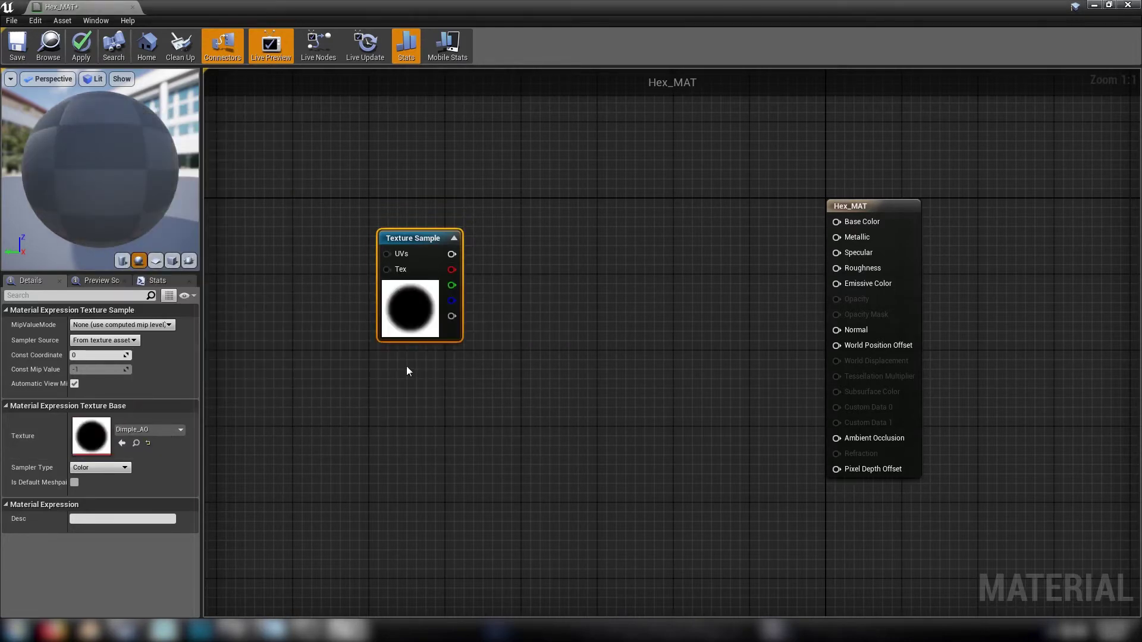
Duplicate the Dimple_AO sample, assign the Dimple_N texture to the copy and place it directly below the original.
key("ctrl+w")
left_click(154, 428)
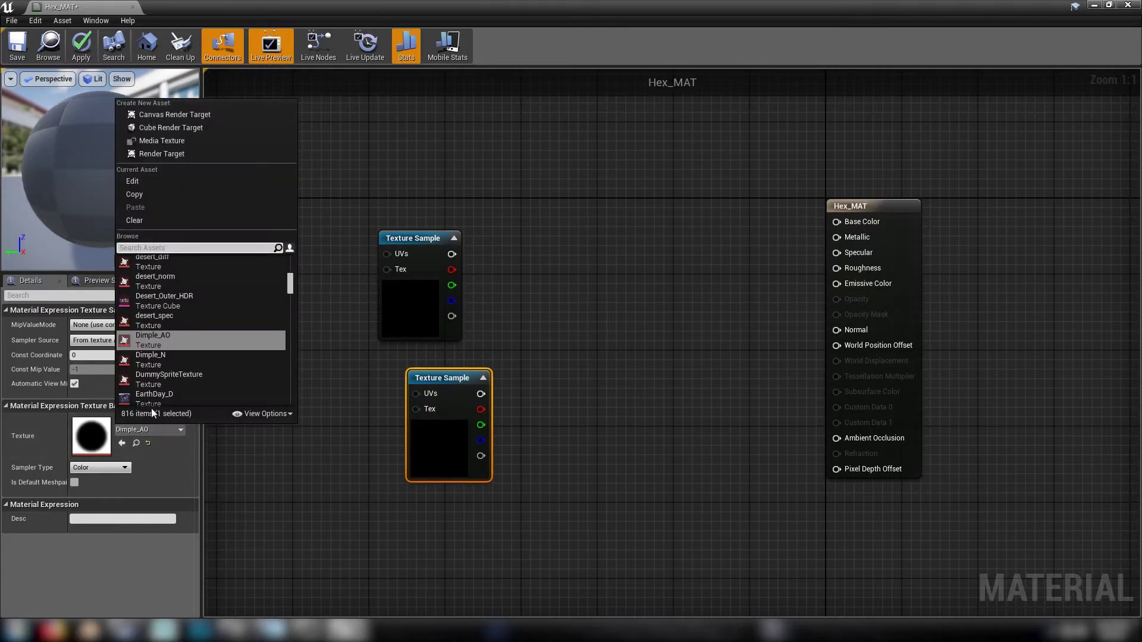
left_click(162, 341)
left_click_drag(456, 385, 420, 361)
right_click_drag(491, 456, 524, 352)
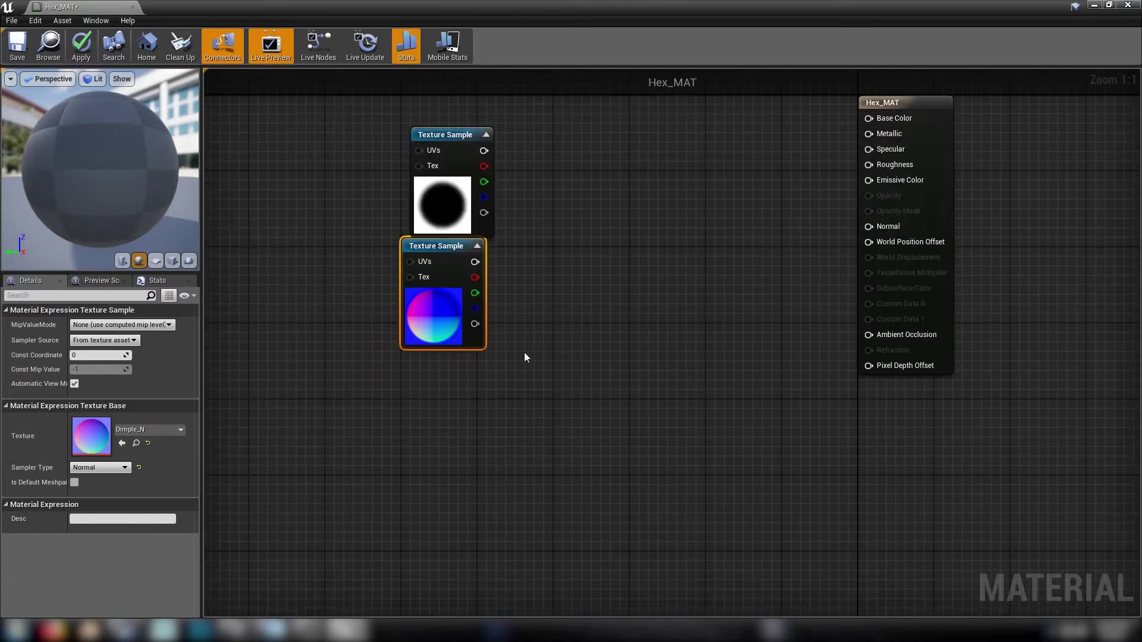
Duplicate the Dimple_N sample below it and assign the Hex_N texture to the copy.
key("ctrl+w")
left_click(145, 429)
type("hex")
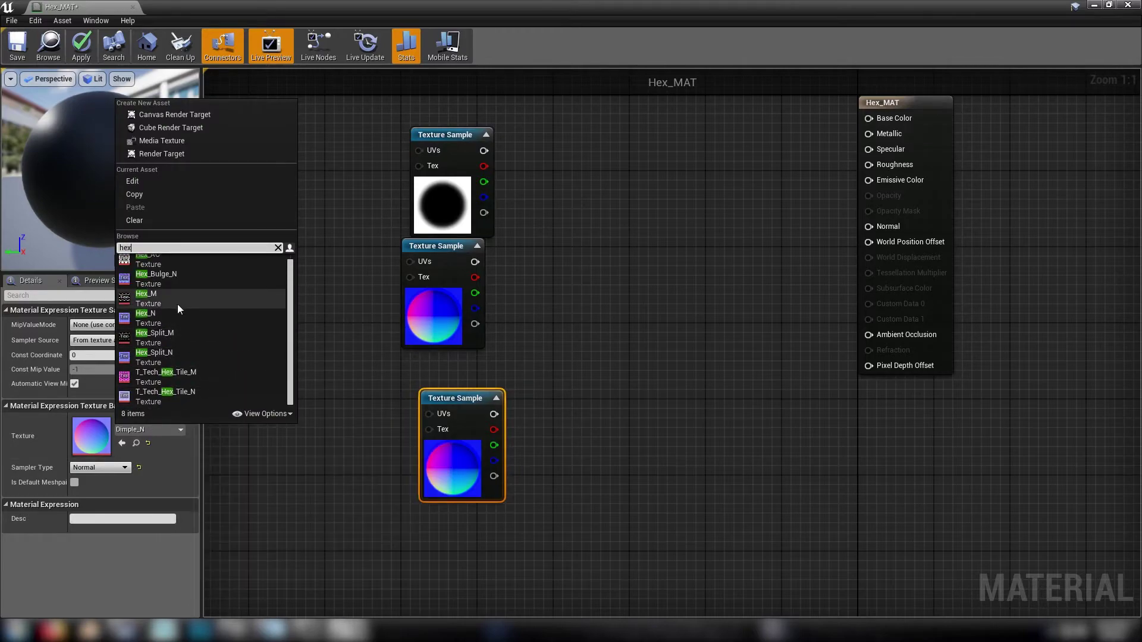
left_click(176, 317)
right_click_drag(369, 469, 373, 339)
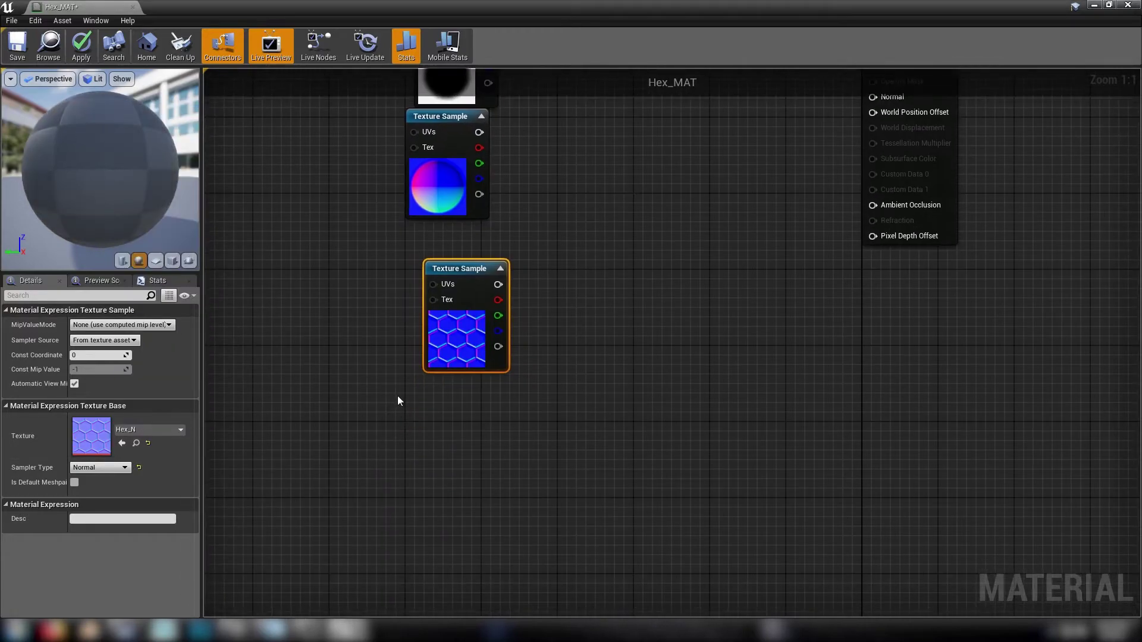
Duplicate the Hex_N sample below it and assign the Hex_AO texture to the copy.
key("ctrl+w")
left_click(142, 428)
type("hex")
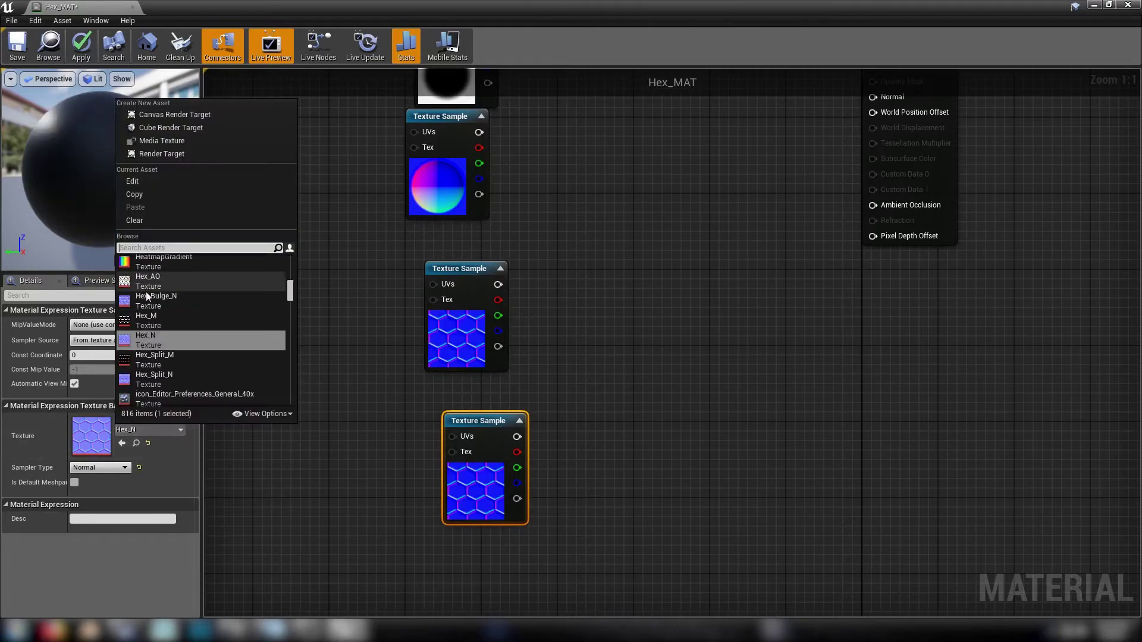
left_click(169, 287)
right_click_drag(347, 472, 360, 400)
Duplicate the Hex_AO sample, assign the Hex_M texture to the copy and place it beneath the Hex_AO node.
key("ctrl+w")
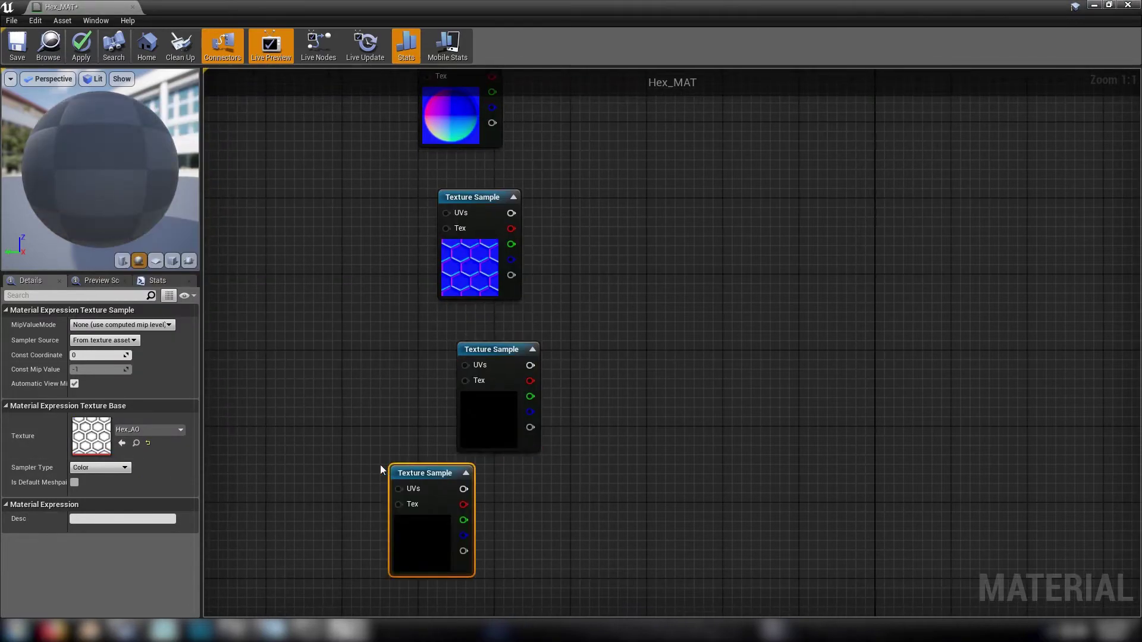
left_click(126, 429)
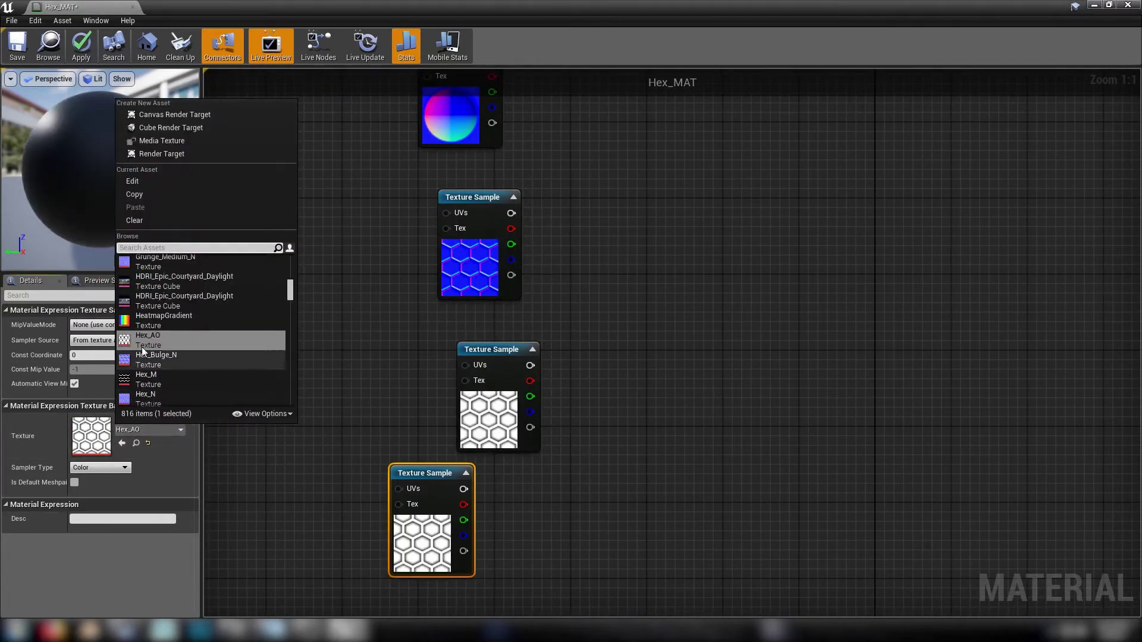
left_click(159, 374)
left_click_drag(438, 488, 494, 487)
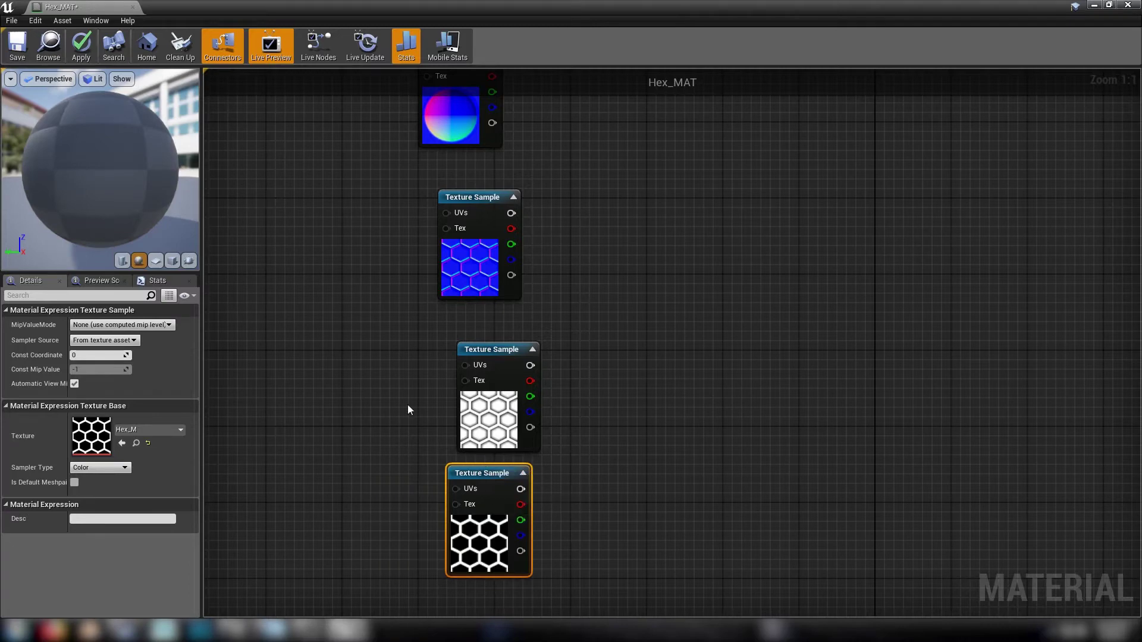
Arrange the five Texture Sample nodes in a roughly aligned vertical column without overlaps.
left_click_drag(408, 404, 471, 470)
right_click_drag(577, 363, 575, 480)
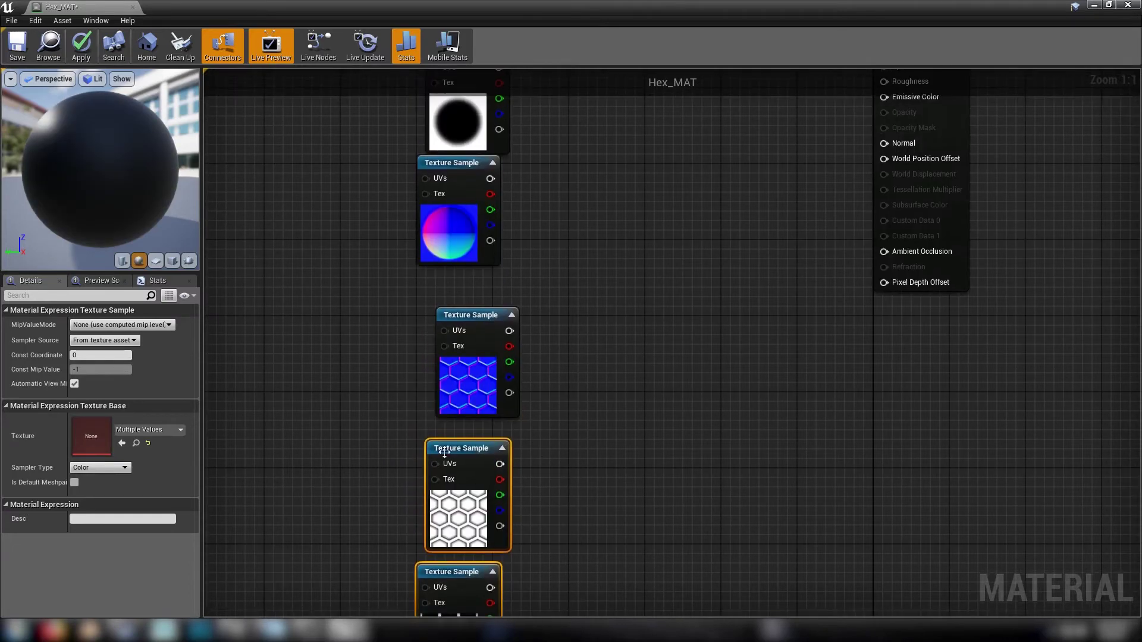
left_click_drag(339, 367, 451, 560)
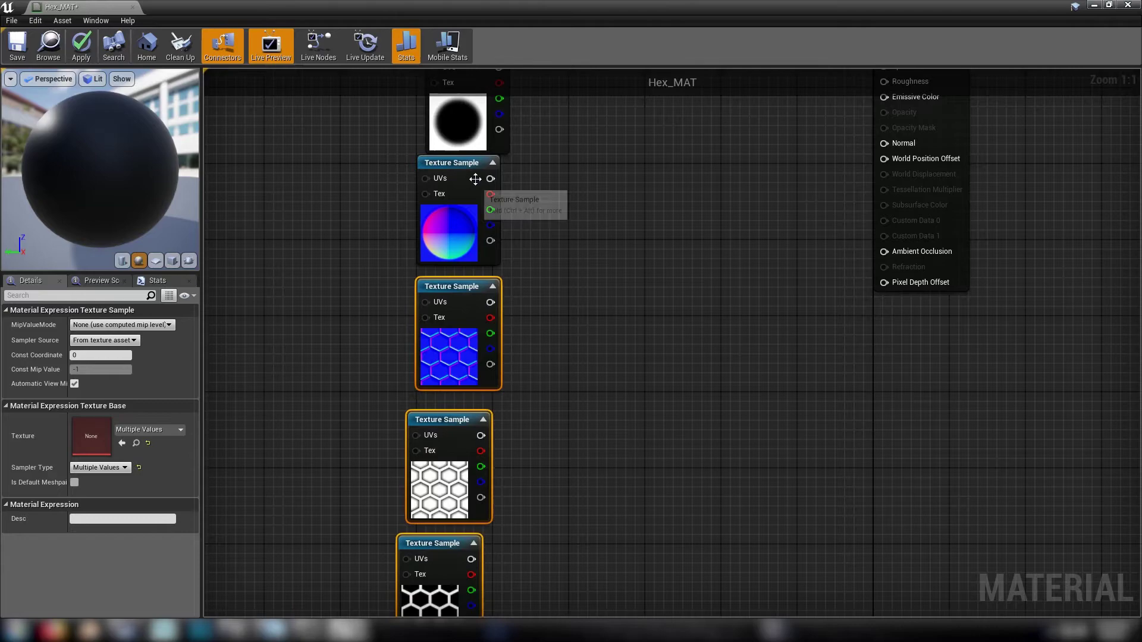
right_click_drag(549, 163, 533, 256)
left_click_drag(442, 212, 412, 190)
right_click(565, 251)
left_click(556, 236)
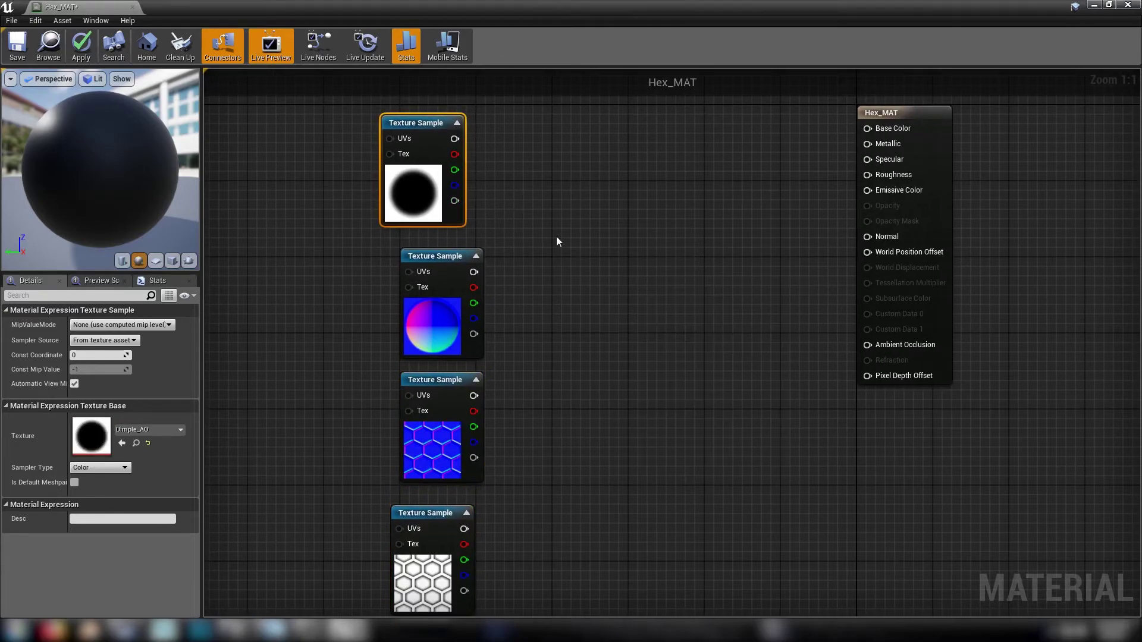
Add a scalar parameter named Overall UV Multi in the empty graph area before the texture samples.
right_click_drag(507, 329, 768, 244)
right_click_drag(637, 288, 612, 296)
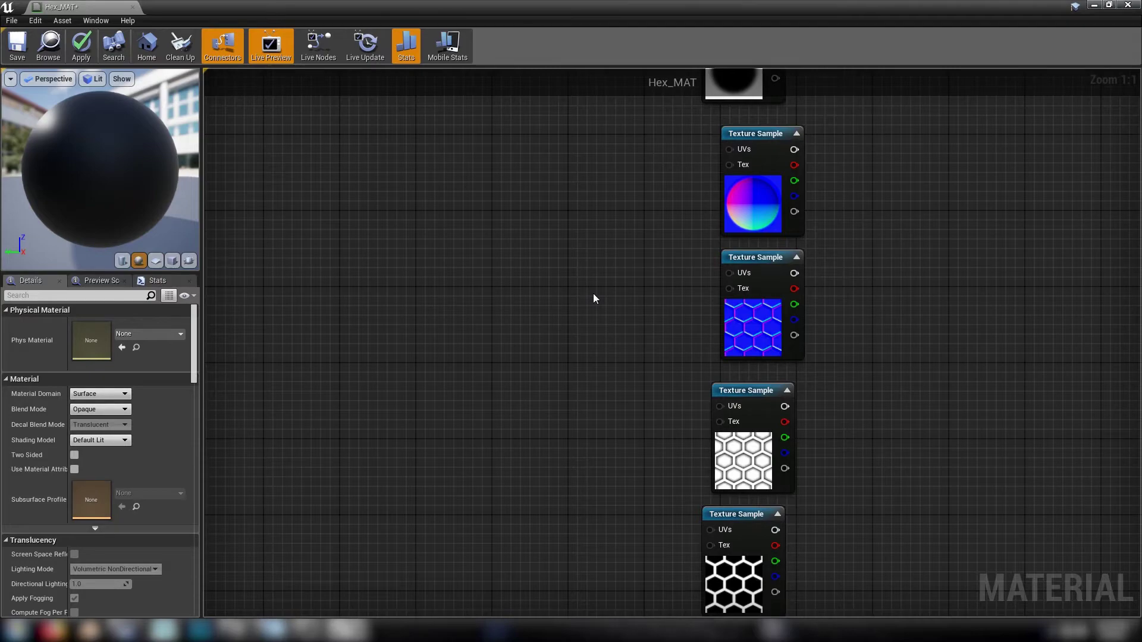
right_click_drag(518, 253, 615, 287)
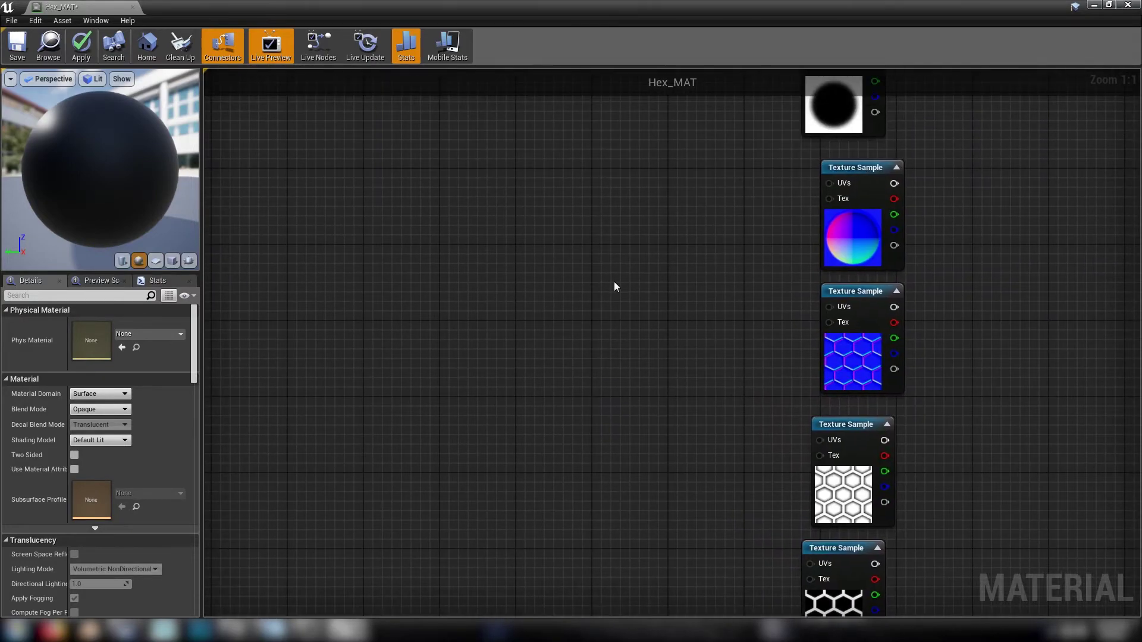
left_click(410, 239)
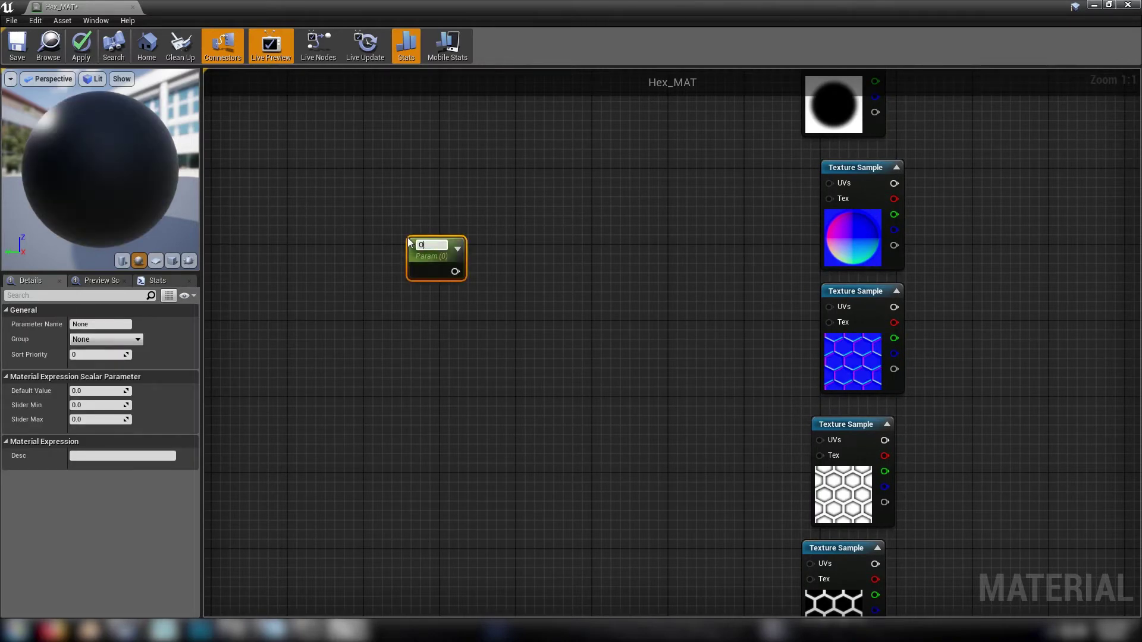
type("Overall")
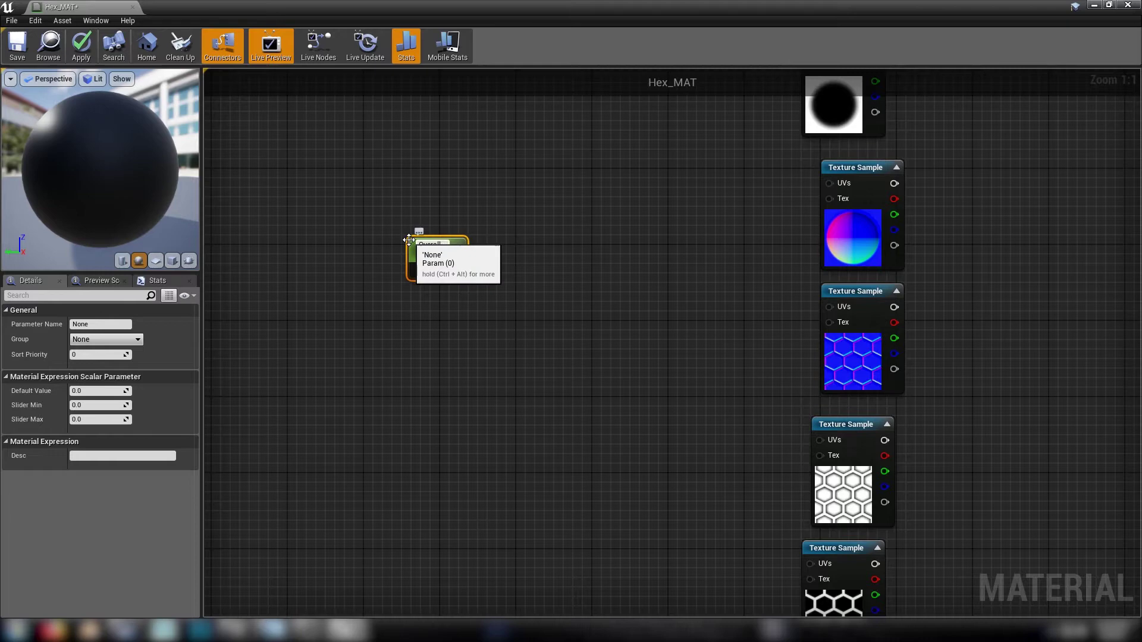
type(" UV Ti")
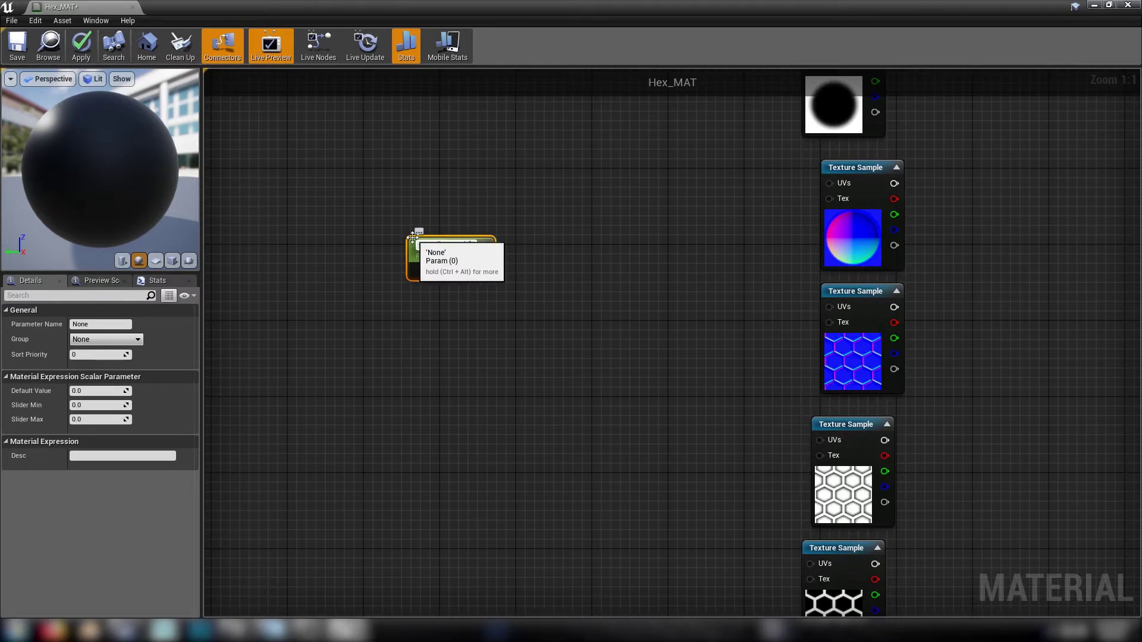
key("Return")
left_click_drag(476, 261, 586, 287)
Duplicate the Overall UV Multi parameter and rename the copy Overall UV X.
key("ctrl+w")
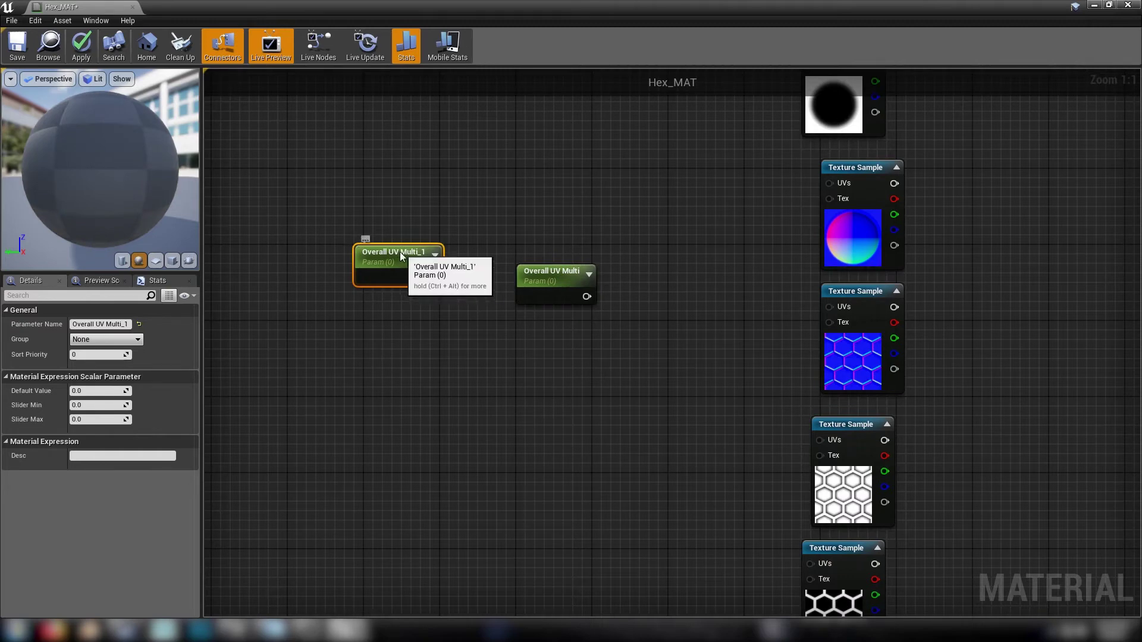
double_click(383, 243)
left_click_drag(400, 252, 428, 245)
left_click(384, 243)
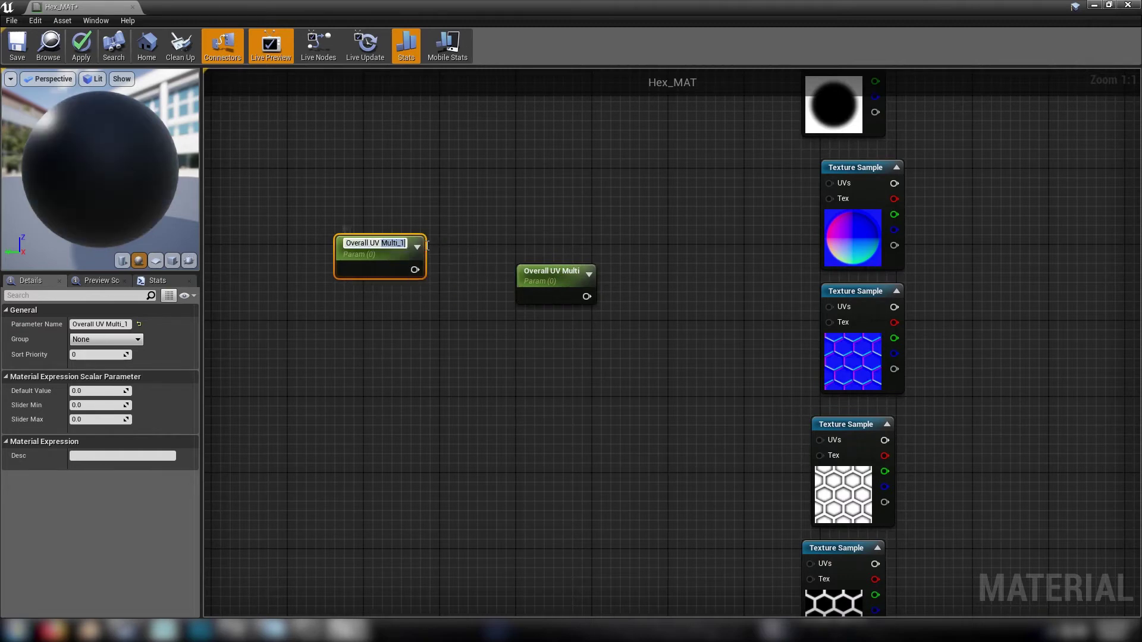
type("X")
key("Return")
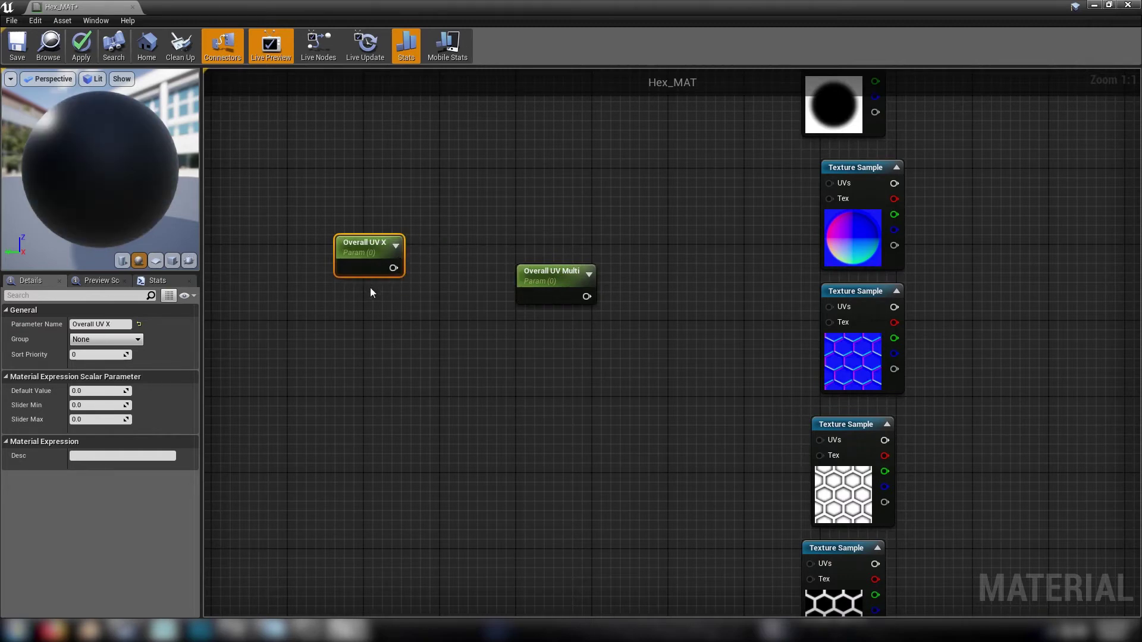
Duplicate the Overall UV X parameter and rename the copy Overall UV Y.
key("ctrl+w")
left_click_drag(402, 297, 355, 306)
double_click(381, 291)
type("Y")
key("Return")
Stack the Overall UV X and Overall UV Y nodes and place Overall UV Multi just beside them.
left_click_drag(316, 252, 282, 375)
left_click_drag(555, 294, 450, 361)
left_click(547, 302)
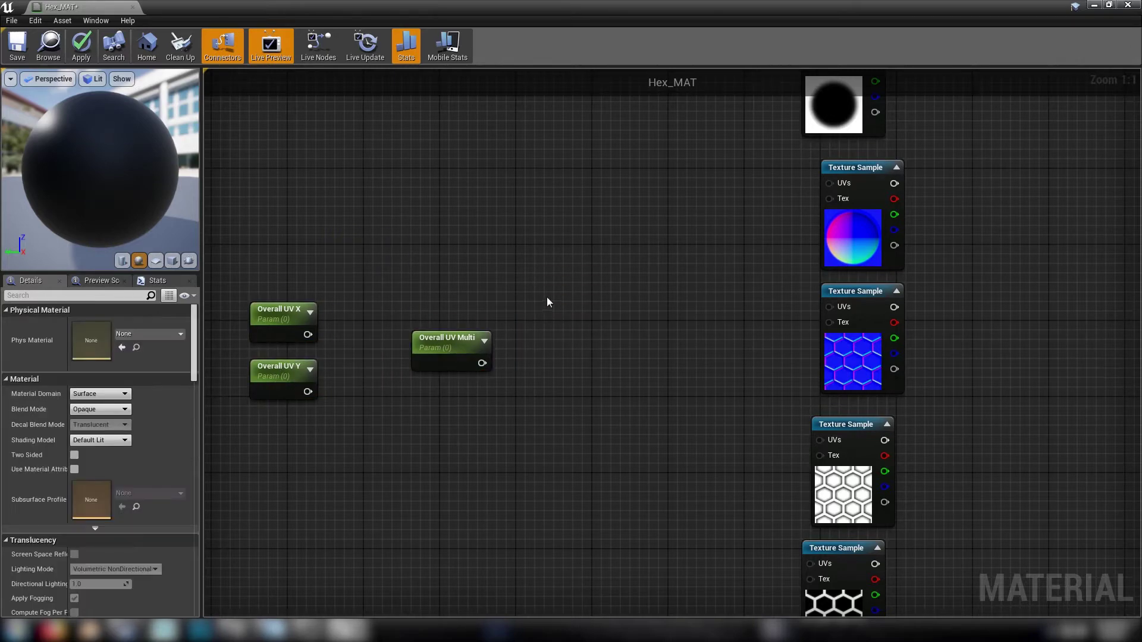
Add a scalar parameter named Dimple UV Multi between the Overall UV parameters and the texture samples.
left_click(558, 248)
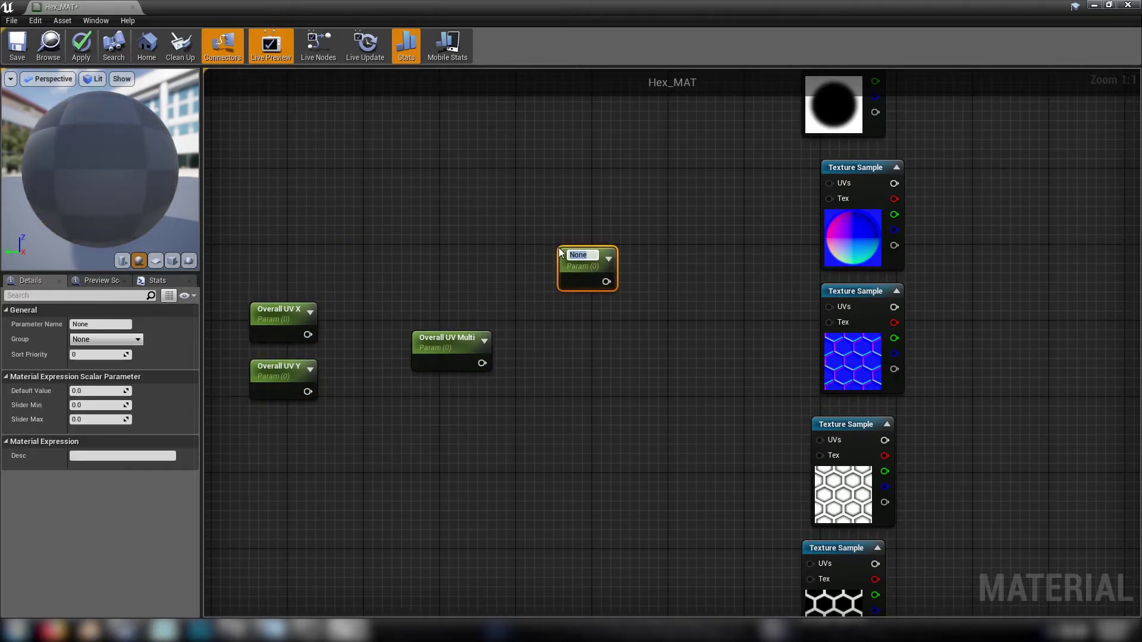
type("Dimp")
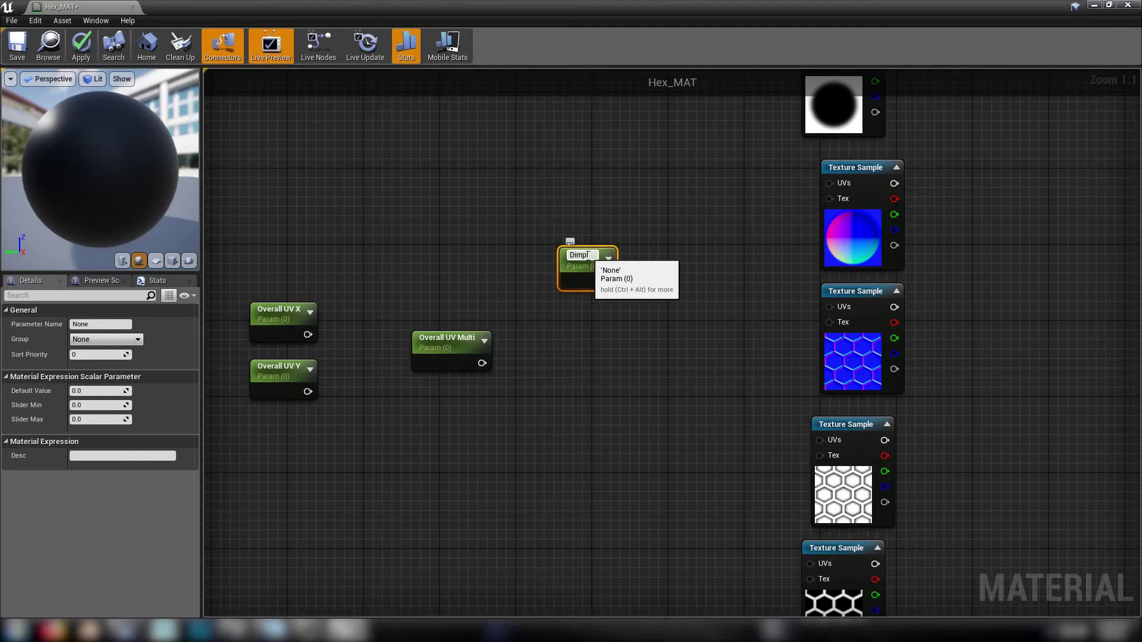
type("le UV Multi")
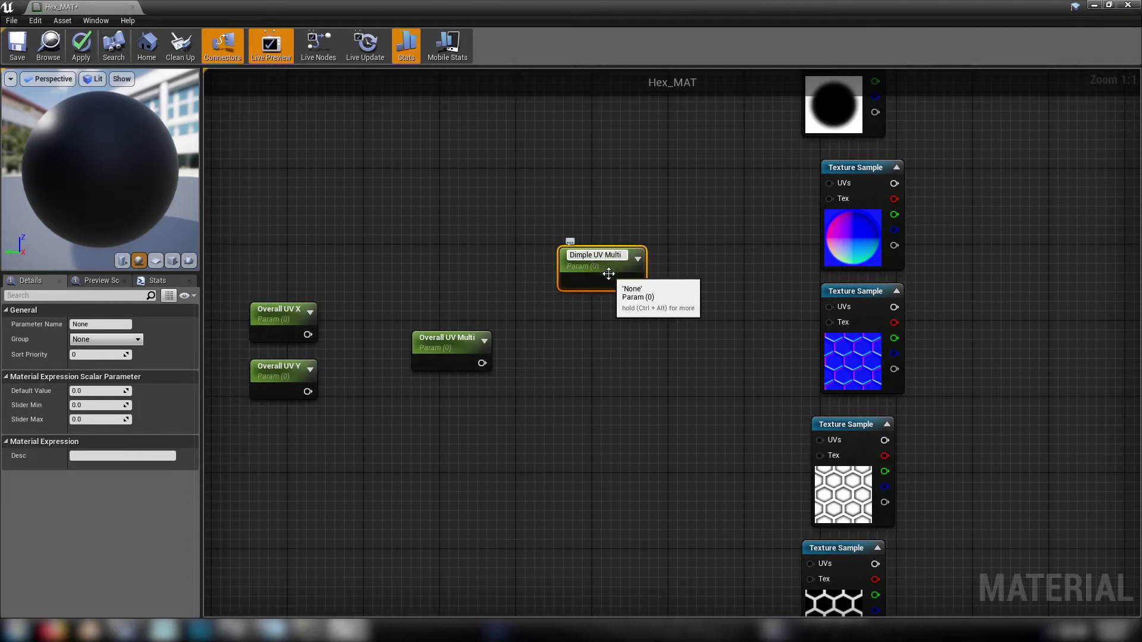
key("Return")
Duplicate the Dimple UV Multi parameter, rename the copy Hex UV Multi and place it below the original.
key("ctrl+v")
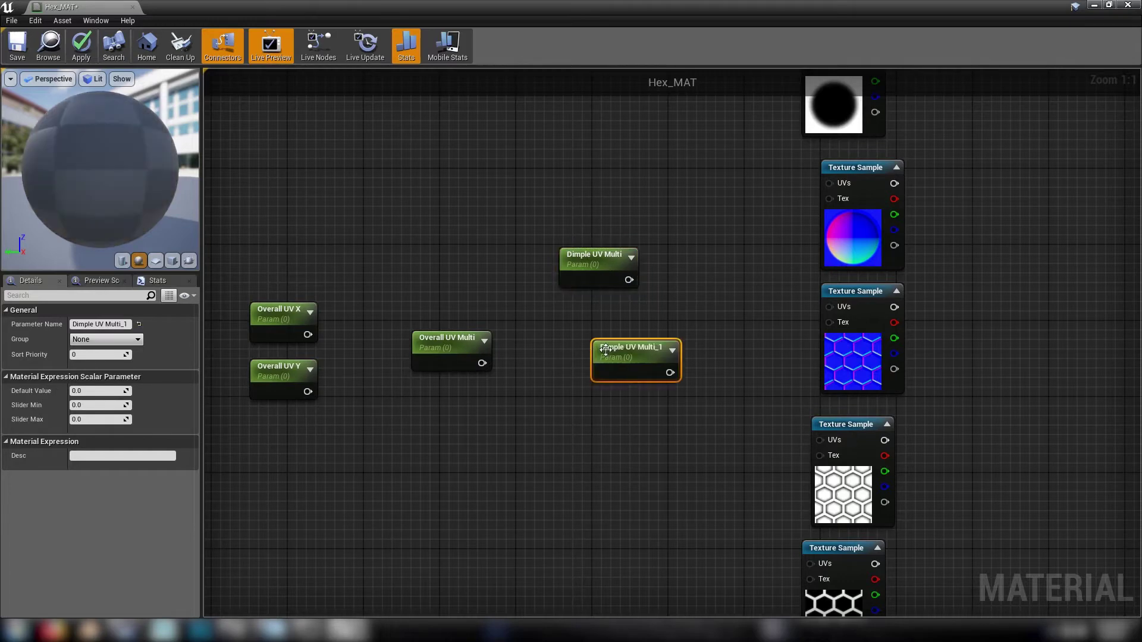
double_click(615, 346)
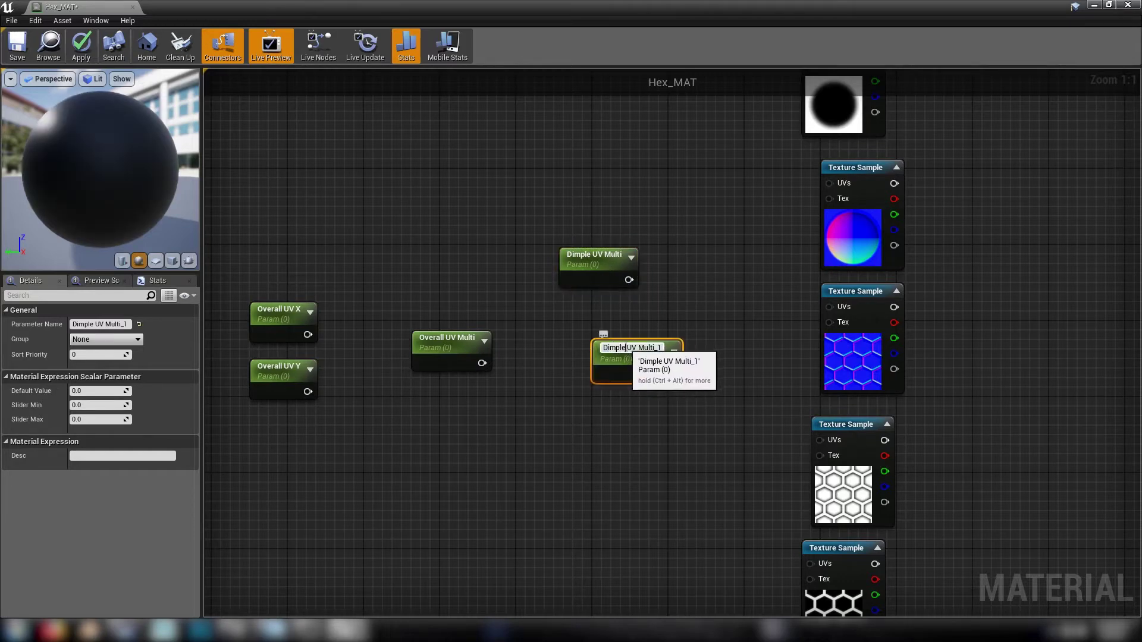
type("Hex")
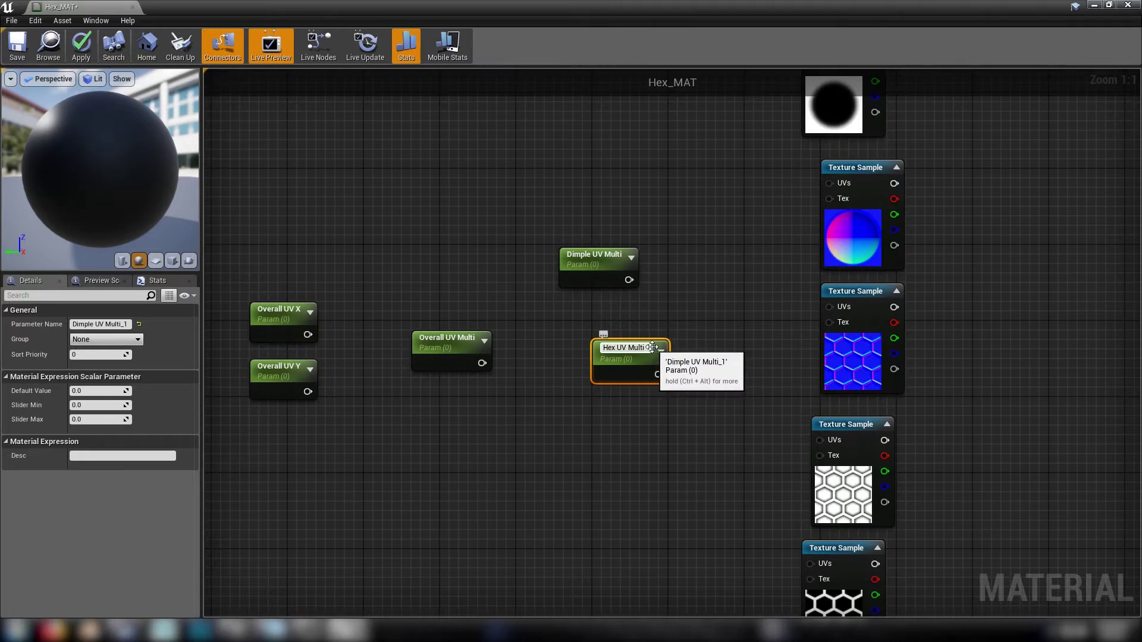
left_click_drag(633, 364, 614, 401)
left_click(674, 329)
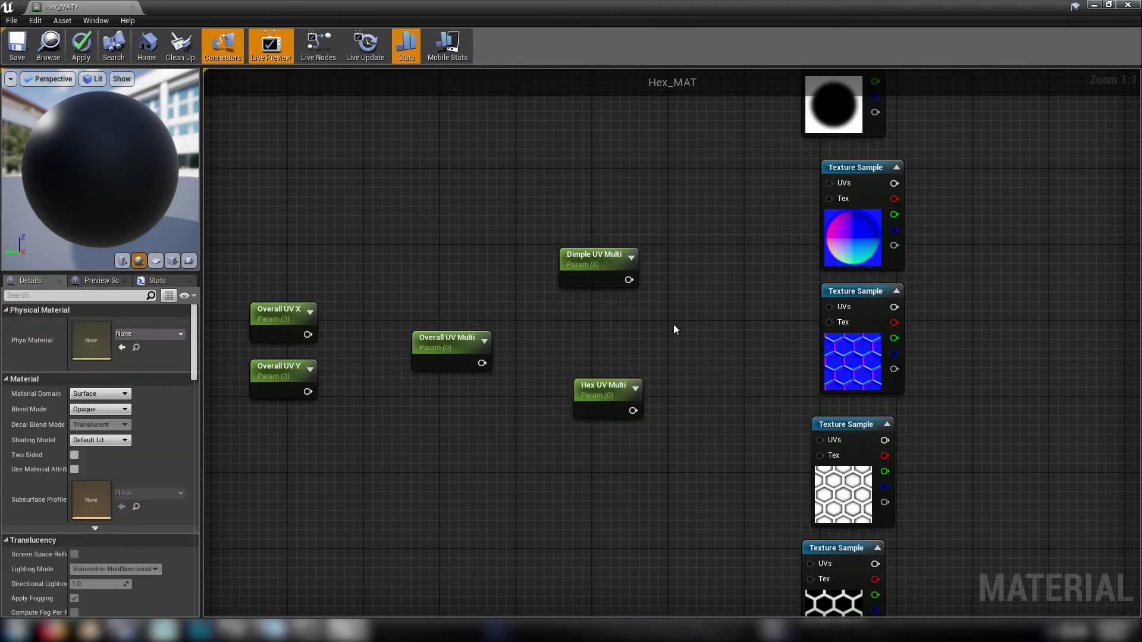
Add two Multiply nodes between the Dimple and Hex UV Multi parameters and the texture samples.
left_click(687, 292)
left_click(690, 375)
left_click(477, 275)
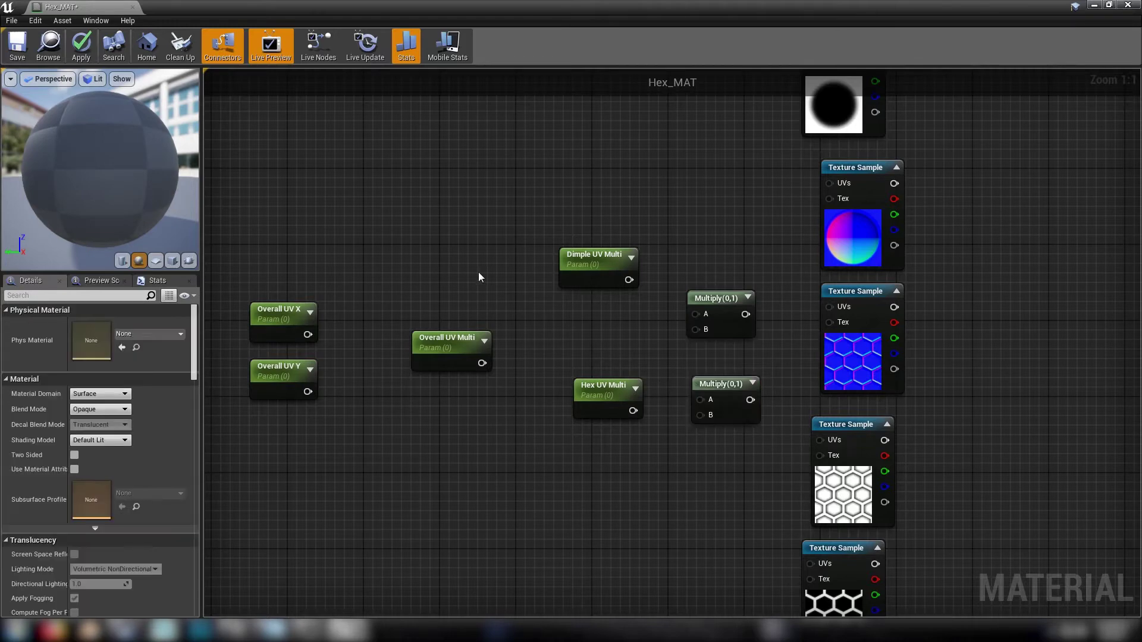
Add a TextureCoordinate node just above the Overall UV Multi parameter.
right_click(470, 265)
type("texture")
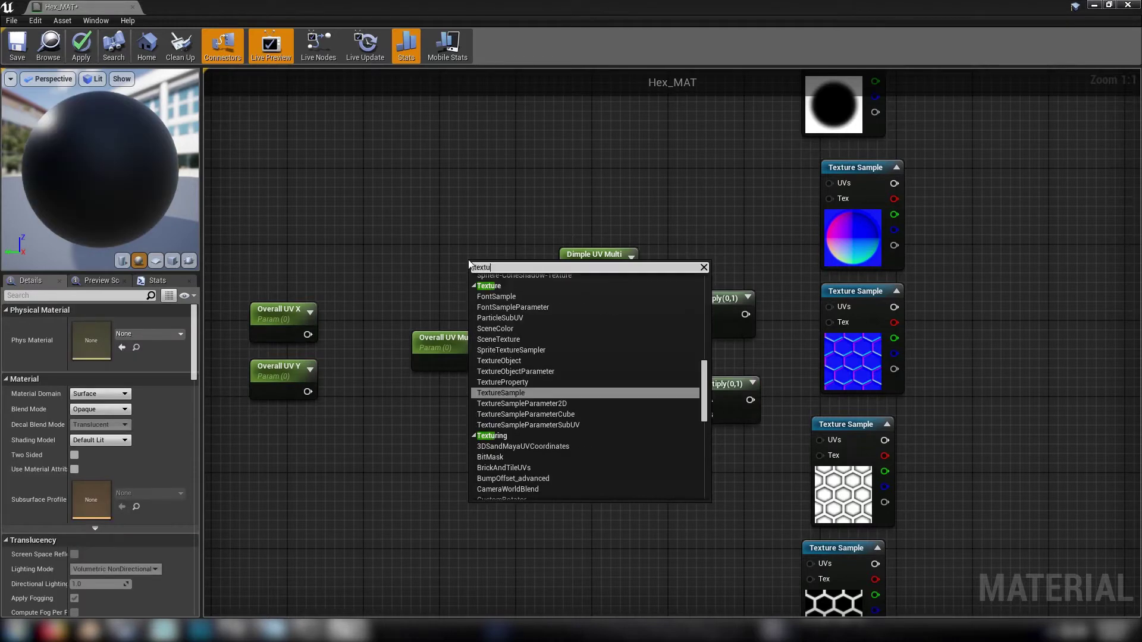
key("BackSpace")
key("BackSpace")
key("BackSpace")
key("BackSpace")
type("coord")
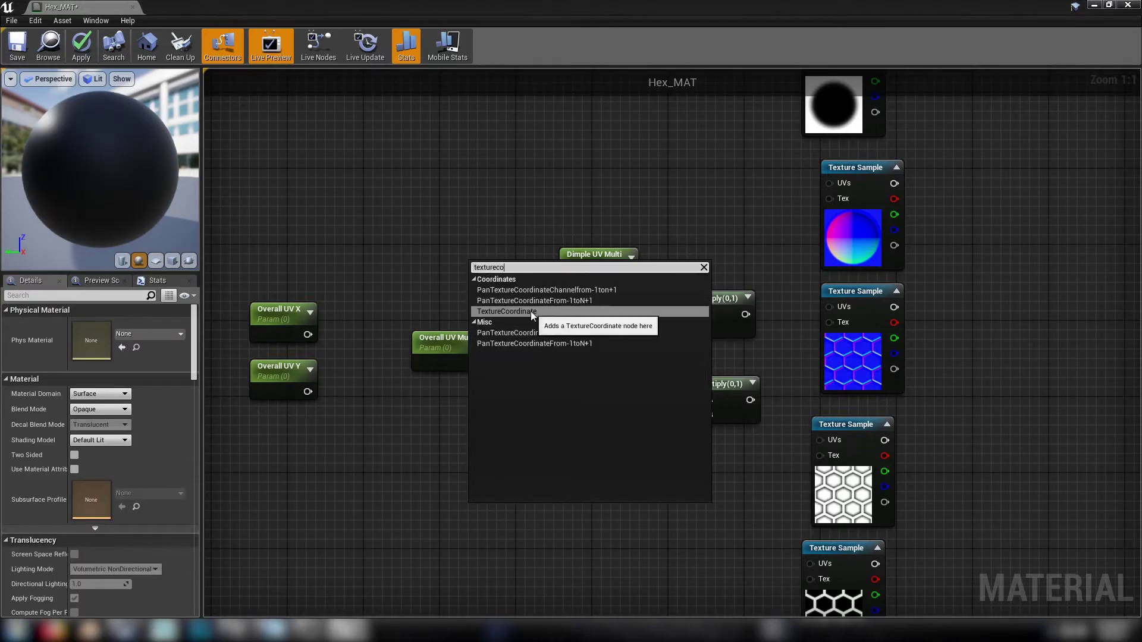
left_click(531, 311)
left_click_drag(505, 270, 477, 275)
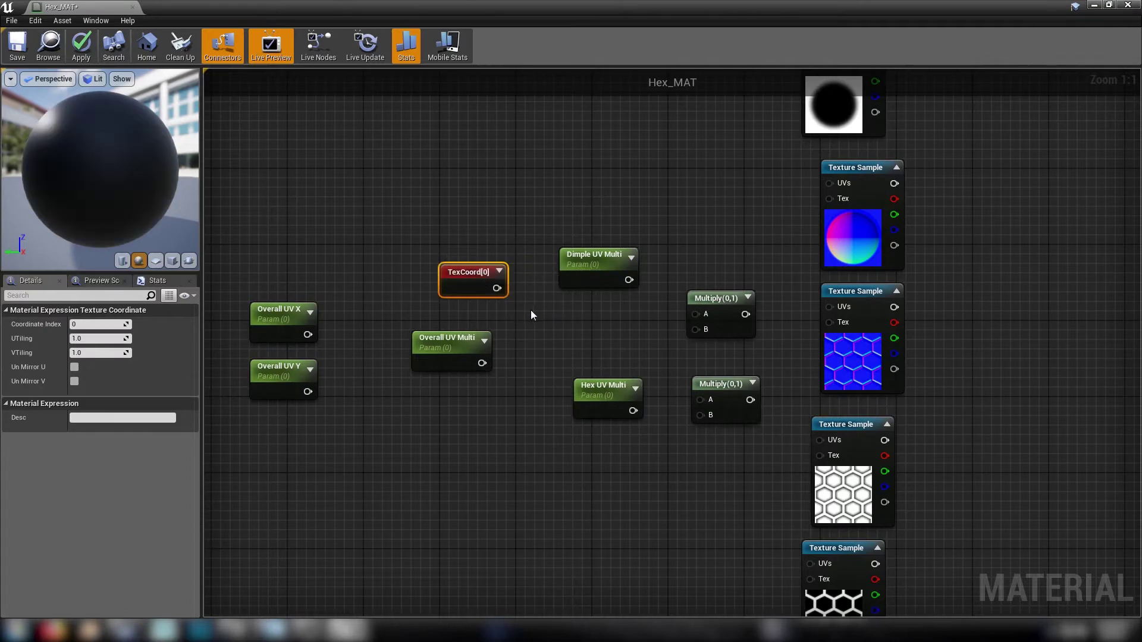
Add a shared Multiply node and feed Dimple UV Multi and the shared node into the upper Multiply's A and B inputs.
left_click(530, 309)
left_click_drag(594, 254, 697, 315)
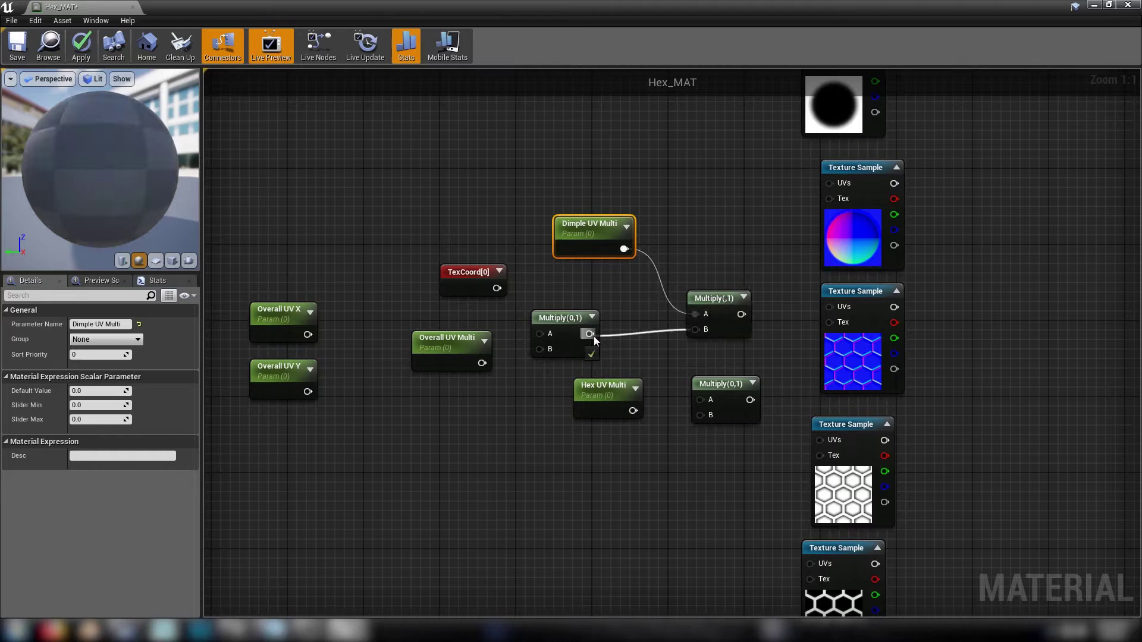
left_click_drag(595, 340, 590, 334)
Feed the shared Multiply into input A and Hex UV Multi into input B of the lower Multiply node.
left_click_drag(633, 411, 700, 399)
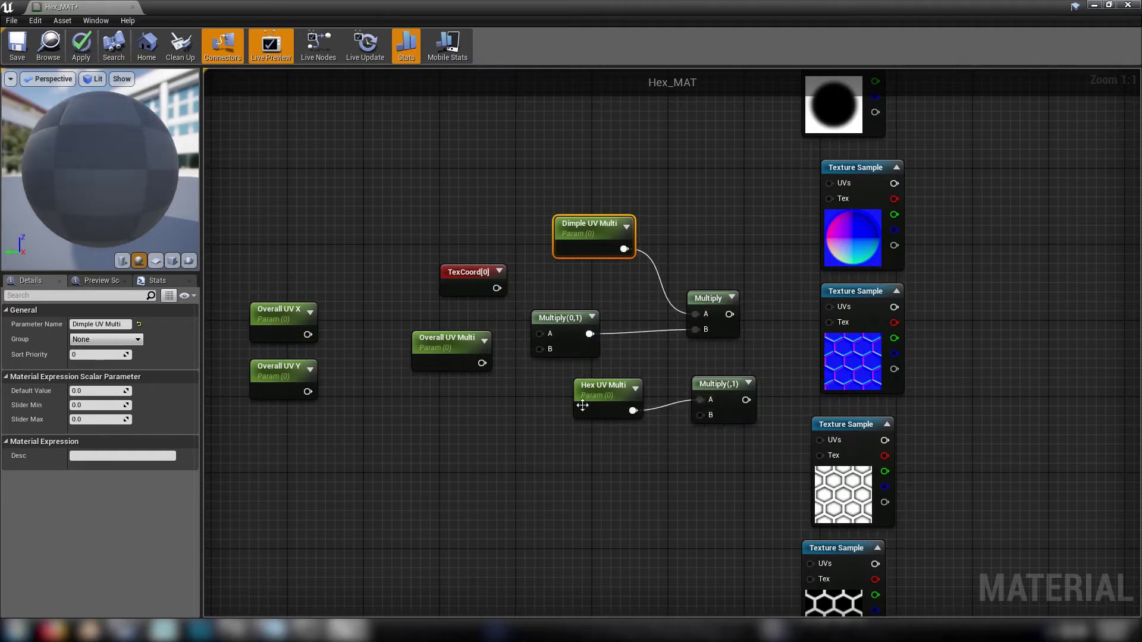
left_click_drag(582, 405, 554, 424)
left_click_drag(702, 415, 616, 430)
left_click_drag(589, 350, 589, 334)
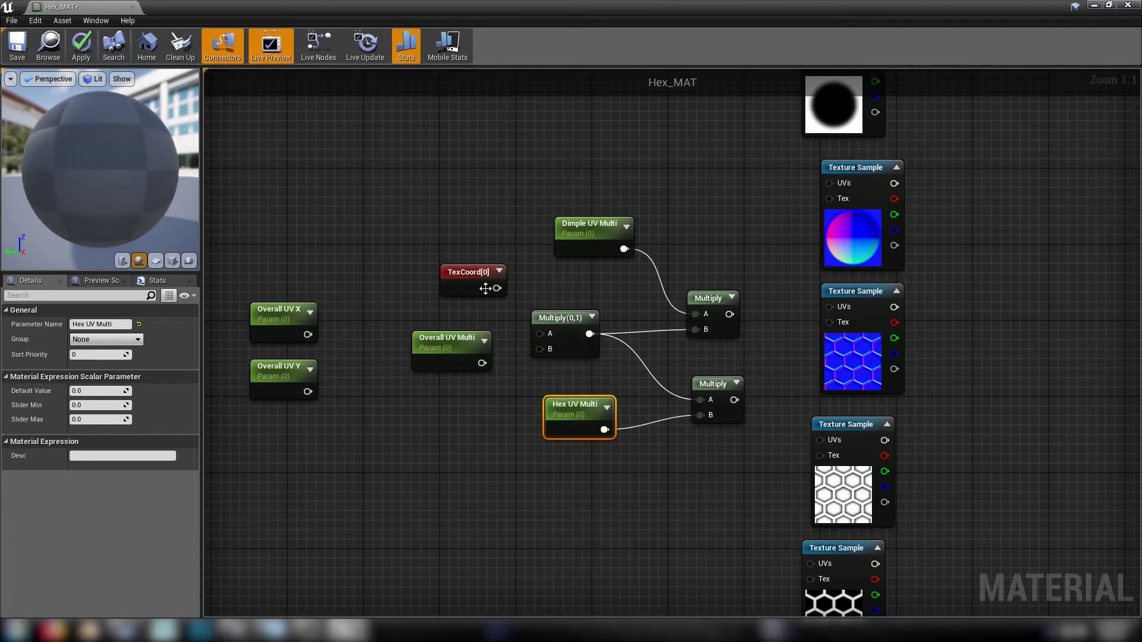
Connect TexCoord to input A of the shared Multiply and move Overall UV Multi down out of the way.
left_click_drag(497, 289, 541, 335)
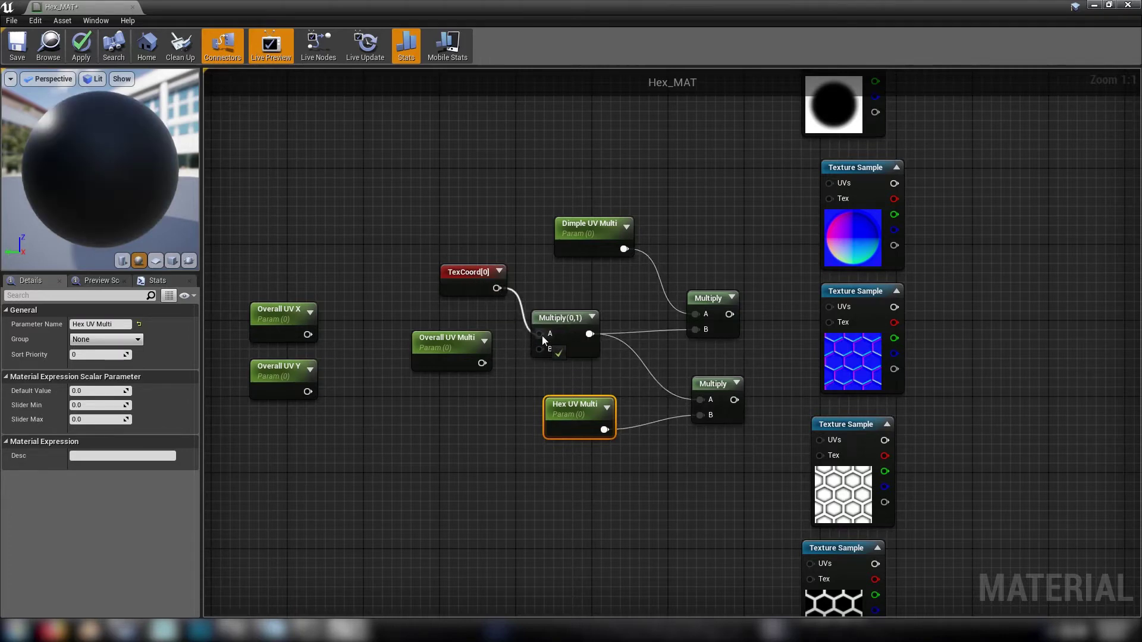
left_click(432, 360)
left_click_drag(432, 359, 393, 407)
Set the default value of all five UV scalar parameters to 1.
left_click(564, 398)
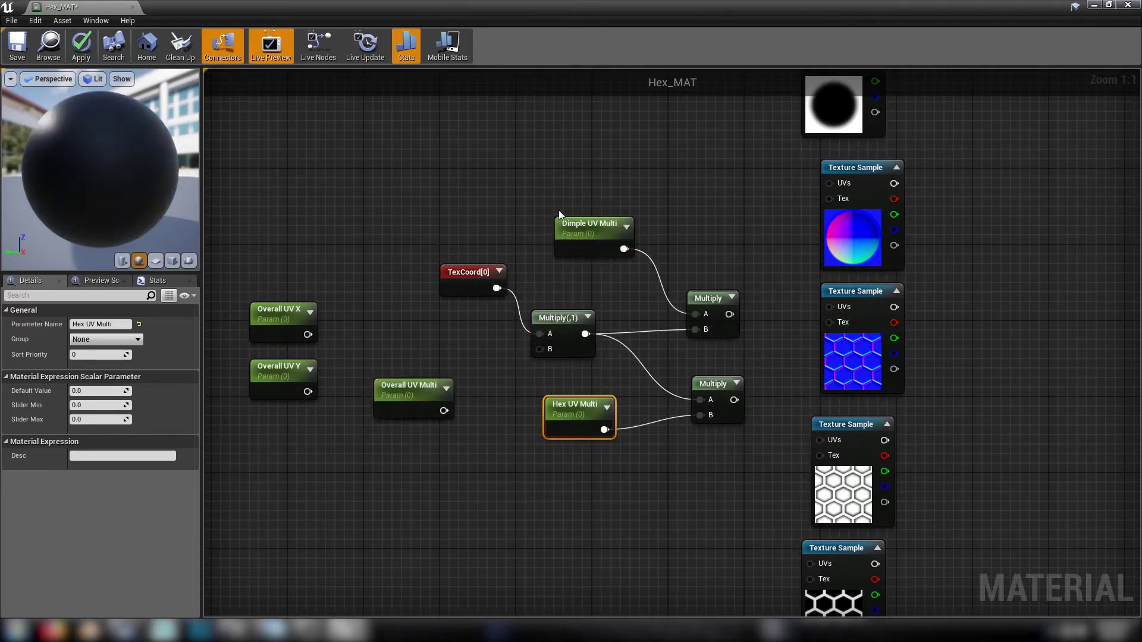
left_click_drag(560, 206, 591, 247, "shift")
left_click_drag(260, 278, 404, 406, "shift")
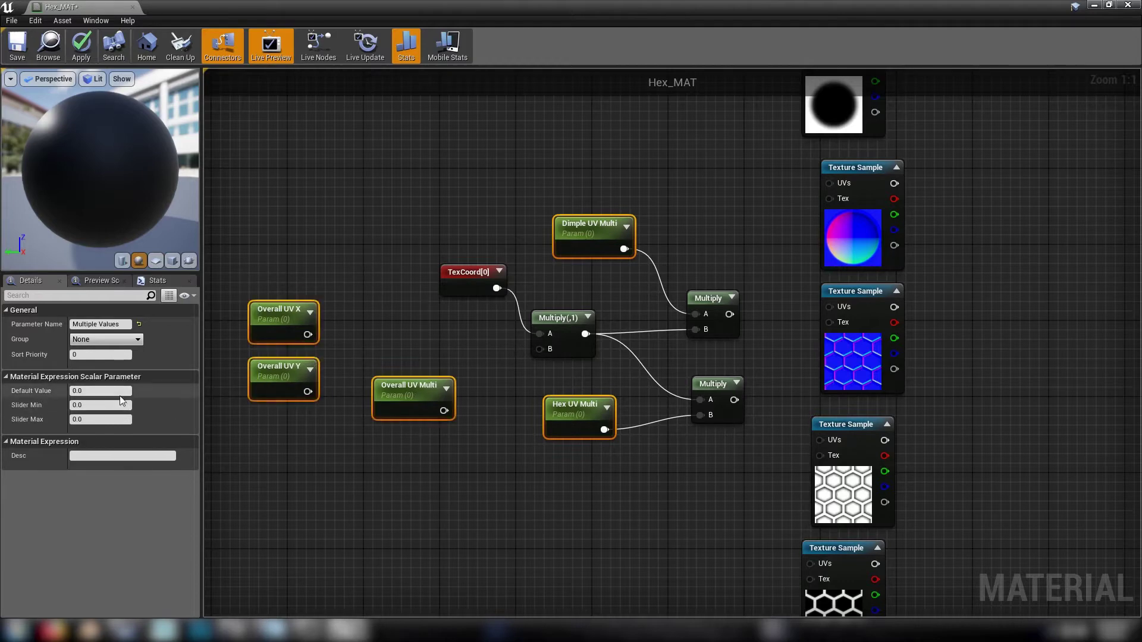
left_click(100, 390)
type("1")
key("Return")
left_click(354, 309)
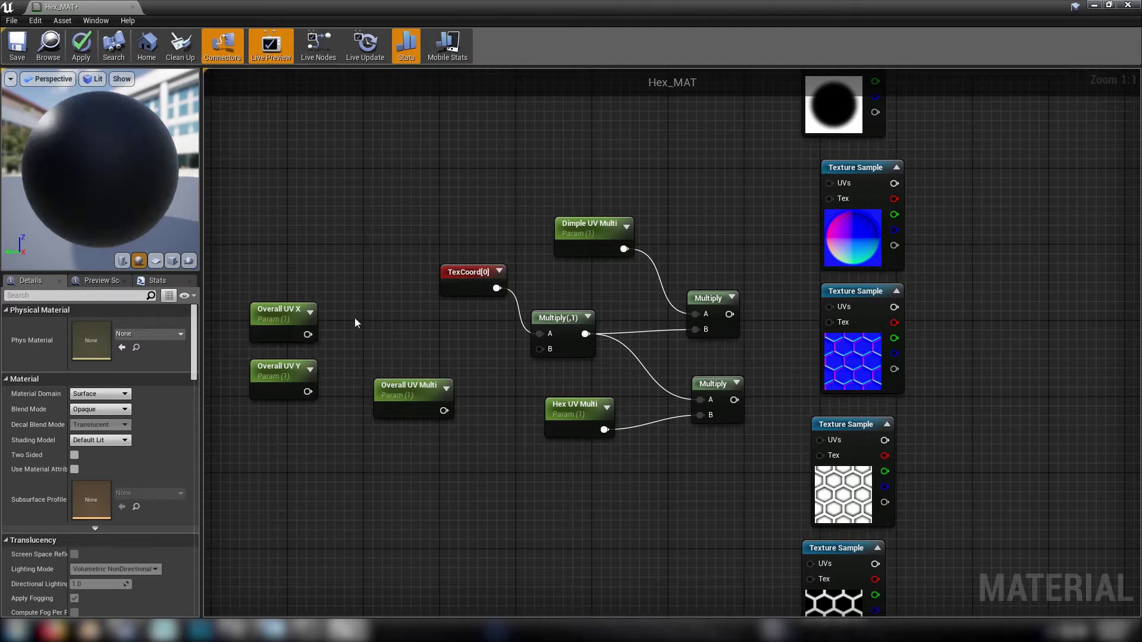
Add another Multiply node, feed it into input B of the shared Multiply, and connect Overall UV Multi to its B input.
key("m")
left_click(435, 335)
left_click_drag(468, 361, 541, 351)
left_click(379, 413)
left_click_drag(378, 412, 447, 349)
left_click(354, 339)
Move the Overall UV X and Overall UV Y parameters farther from the new Multiply to make room between them.
left_click_drag(248, 292, 284, 406)
right_click_drag(284, 406, 437, 413)
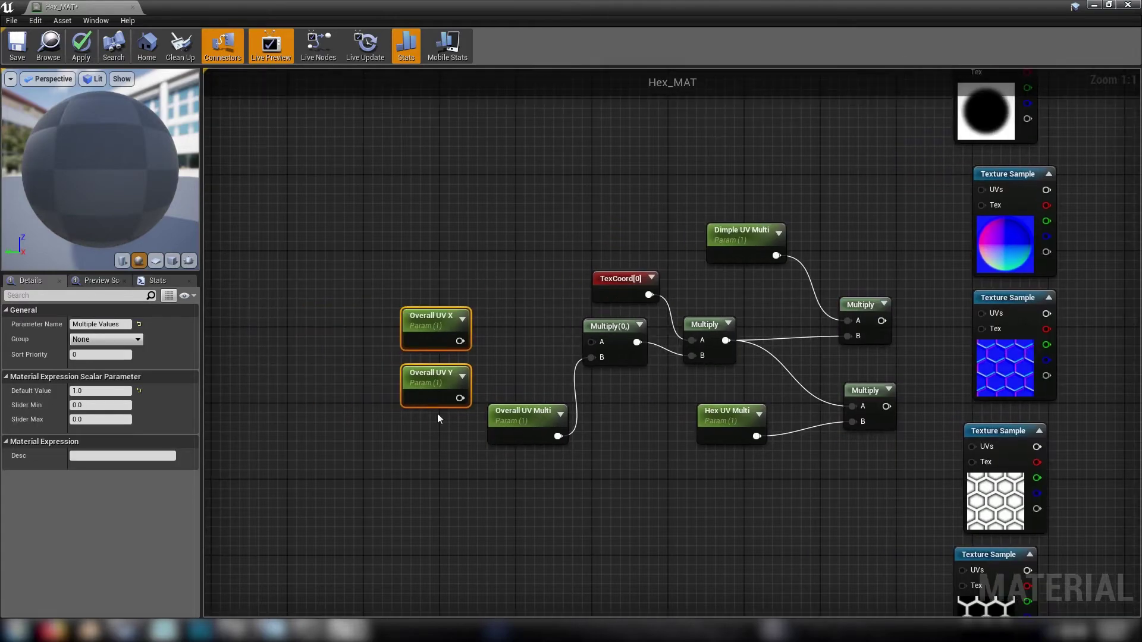
left_click_drag(438, 384, 362, 356)
Add an AppendVector node between the Overall UV X and Y parameters and the first Multiply.
left_click(464, 323)
right_click(469, 311)
type("ap")
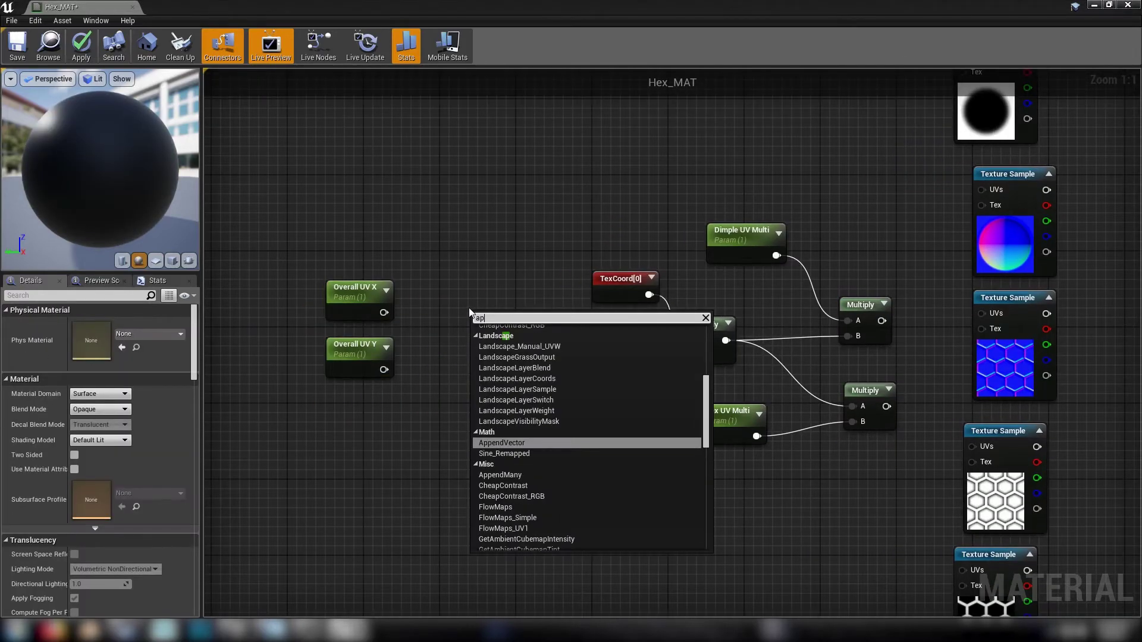
type("p")
left_click(517, 340)
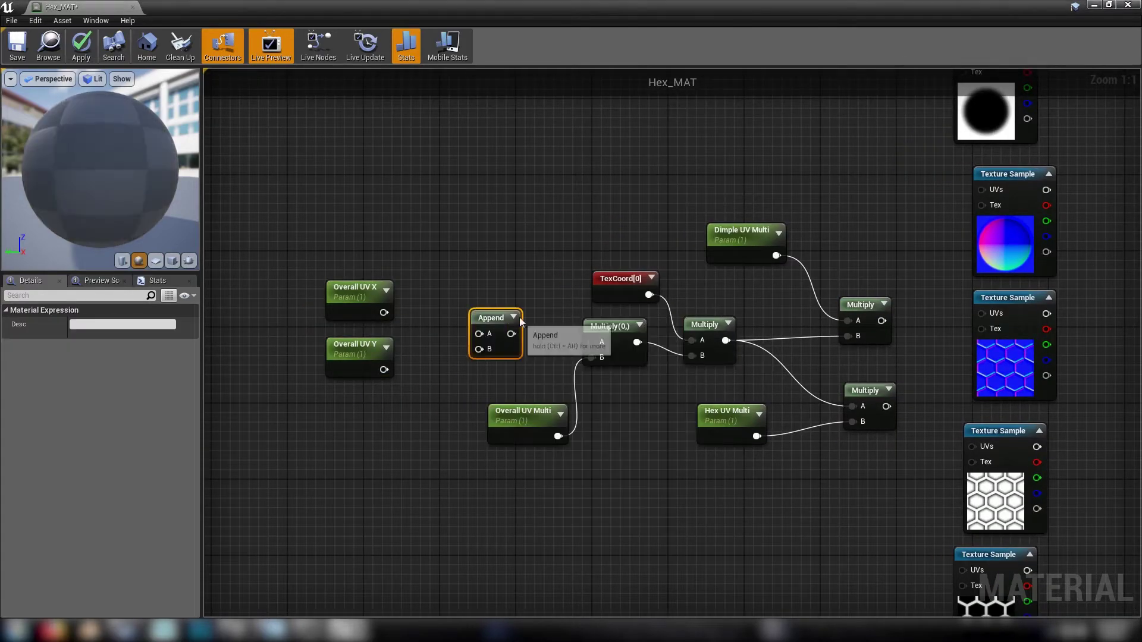
left_click_drag(489, 313, 477, 302)
Connect Overall UV X and Overall UV Y to the Append node's A and B inputs and its output to the first Multiply's A input.
left_click_drag(384, 312, 387, 314)
left_click_drag(475, 323, 384, 369)
left_click_drag(500, 323, 594, 342)
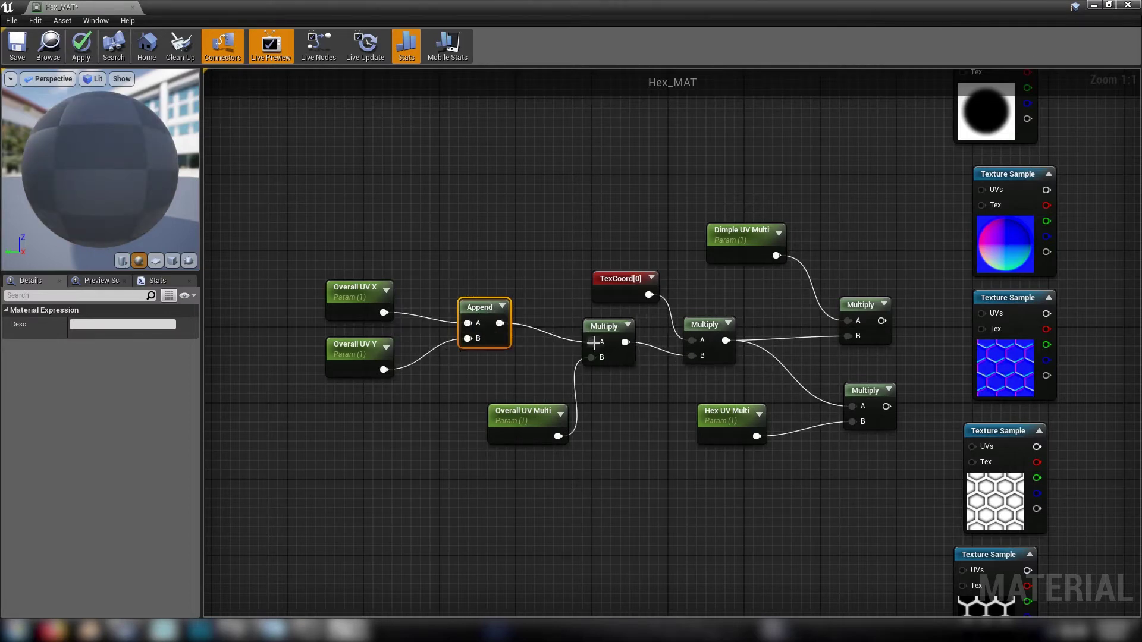
left_click_drag(333, 251, 860, 492)
left_click(879, 477)
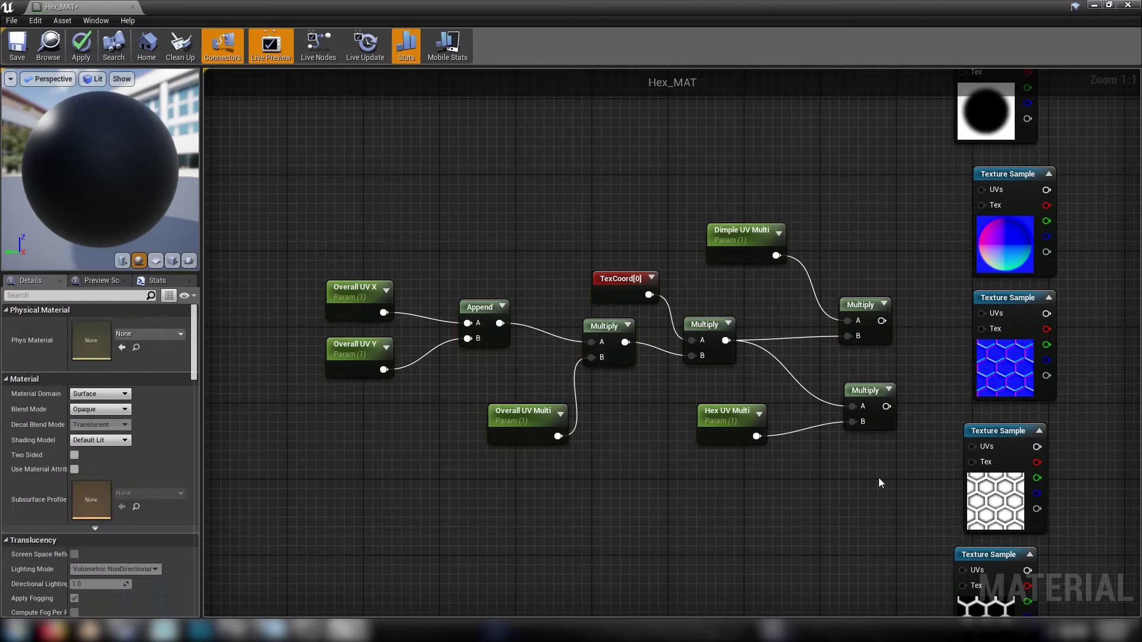
Connect the Dimple UV Multiply output to the UVs inputs of both dimple texture samples.
right_click_drag(816, 282, 642, 272)
right_click_drag(696, 238, 620, 345)
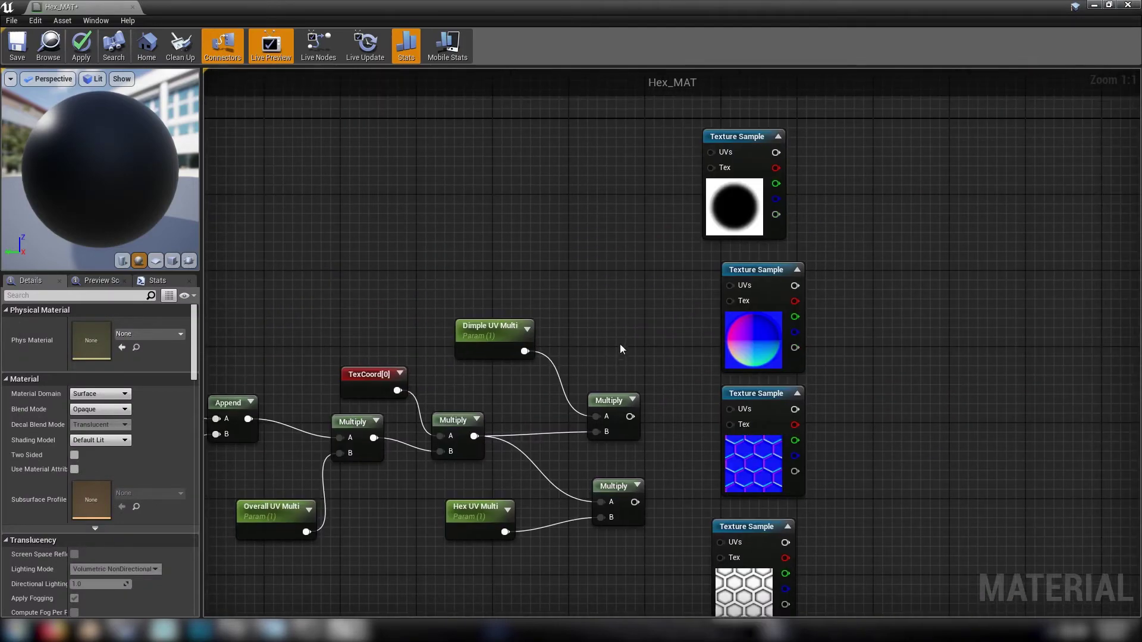
left_click_drag(630, 416, 712, 153)
left_click_drag(630, 417, 733, 288)
Connect the Hex UV Multiply output to the UVs inputs of the three hex texture samples.
right_click_drag(680, 414, 670, 319)
left_click_drag(626, 407, 709, 447)
right_click_drag(613, 390, 591, 311)
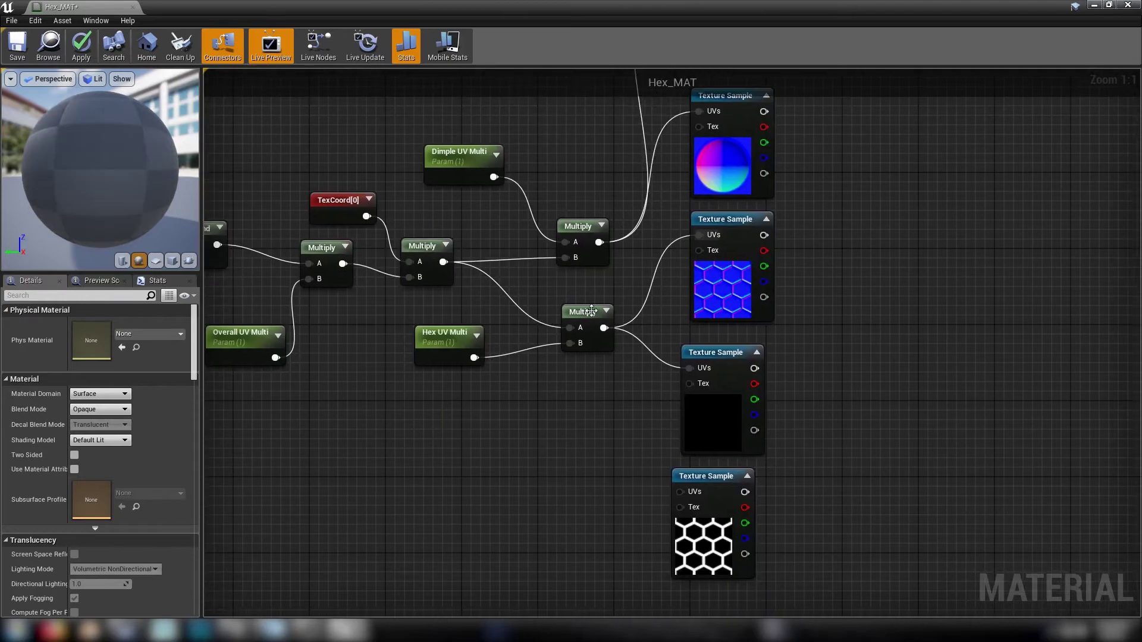
left_click_drag(604, 328, 680, 492)
Shift the whole group of UV tiling nodes slightly up and away from the texture samples.
scroll(824, 438, "down", 4)
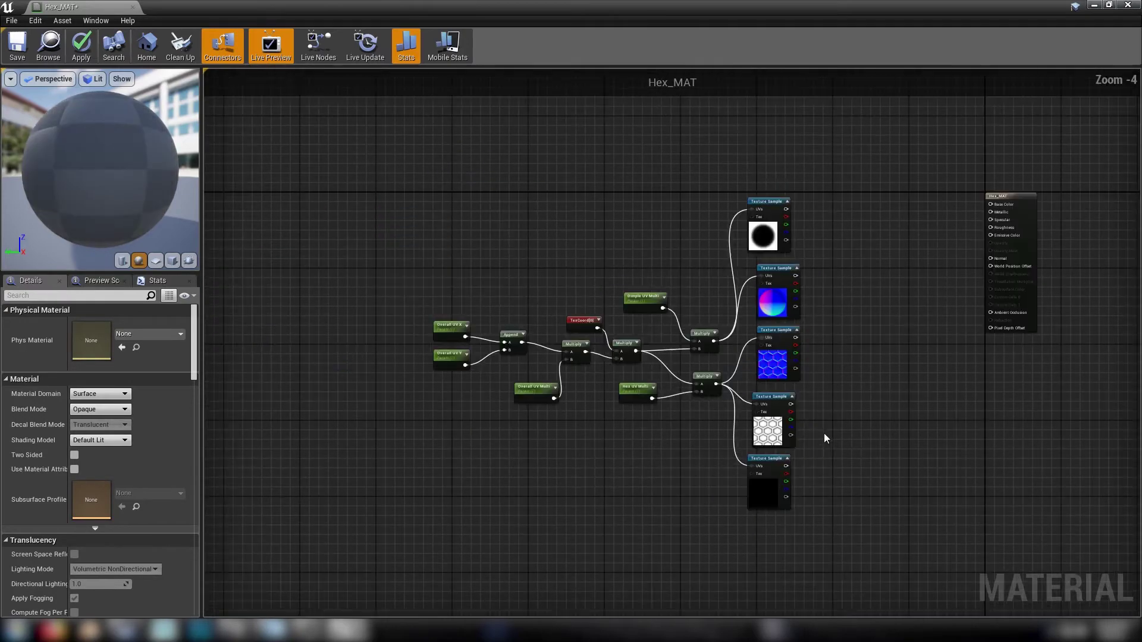
right_click_drag(829, 358, 822, 325)
scroll(653, 397, "up", 1)
left_click_drag(325, 237, 660, 451)
left_click_drag(644, 357, 635, 339)
left_click(534, 186)
Assign the five UV scalar parameters to a parameter group named UV.
left_click(550, 233)
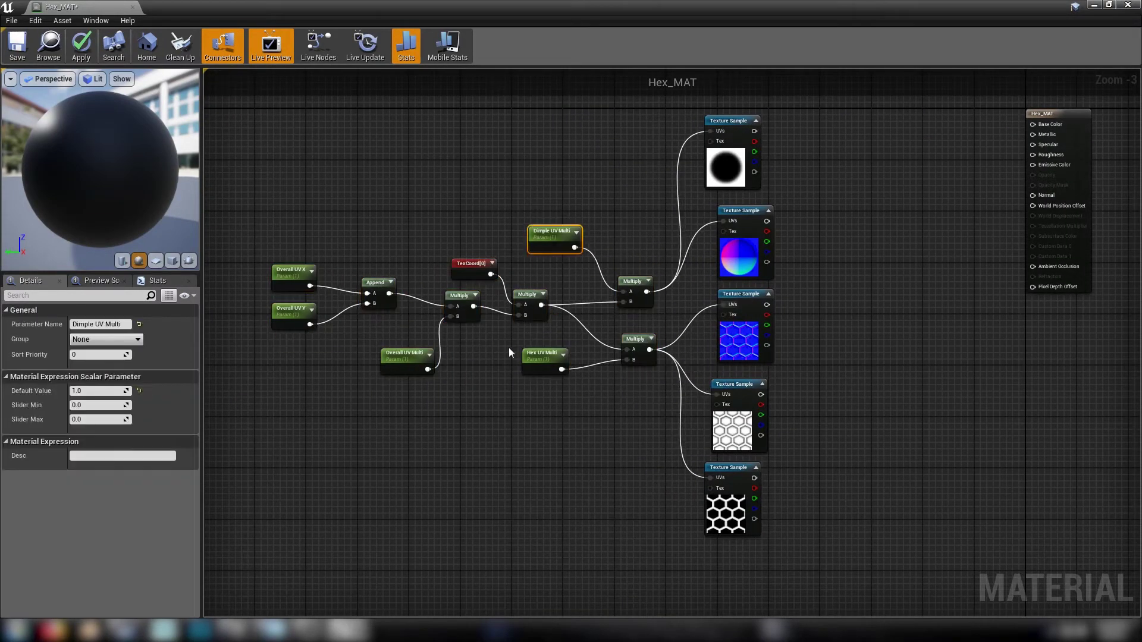
left_click(539, 355, "ctrl")
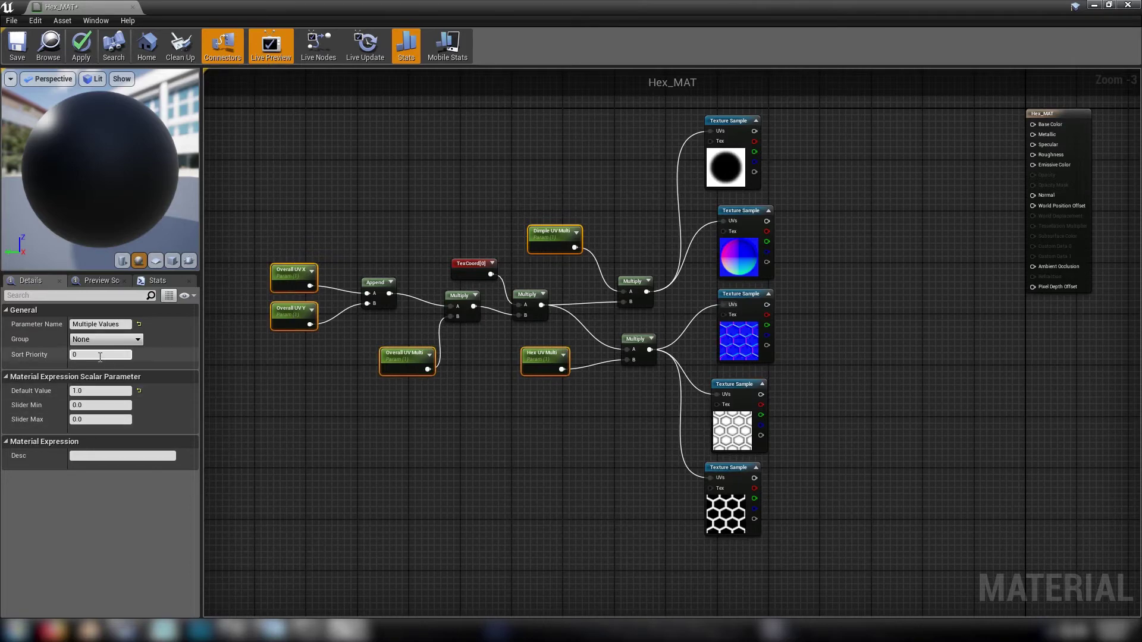
left_click(82, 338)
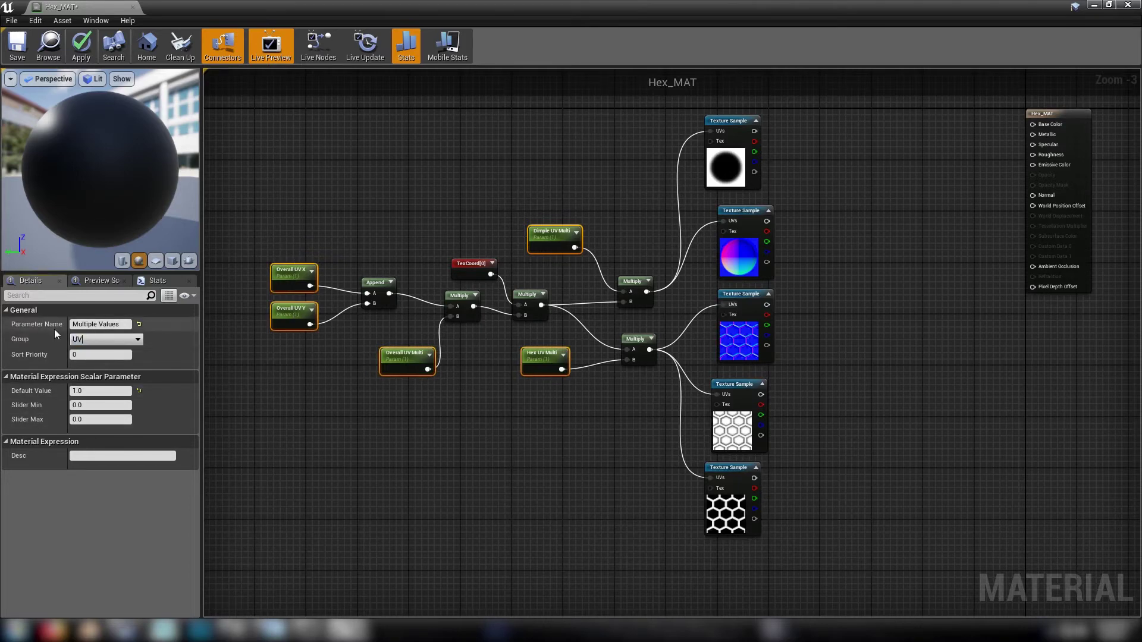
left_click(422, 422)
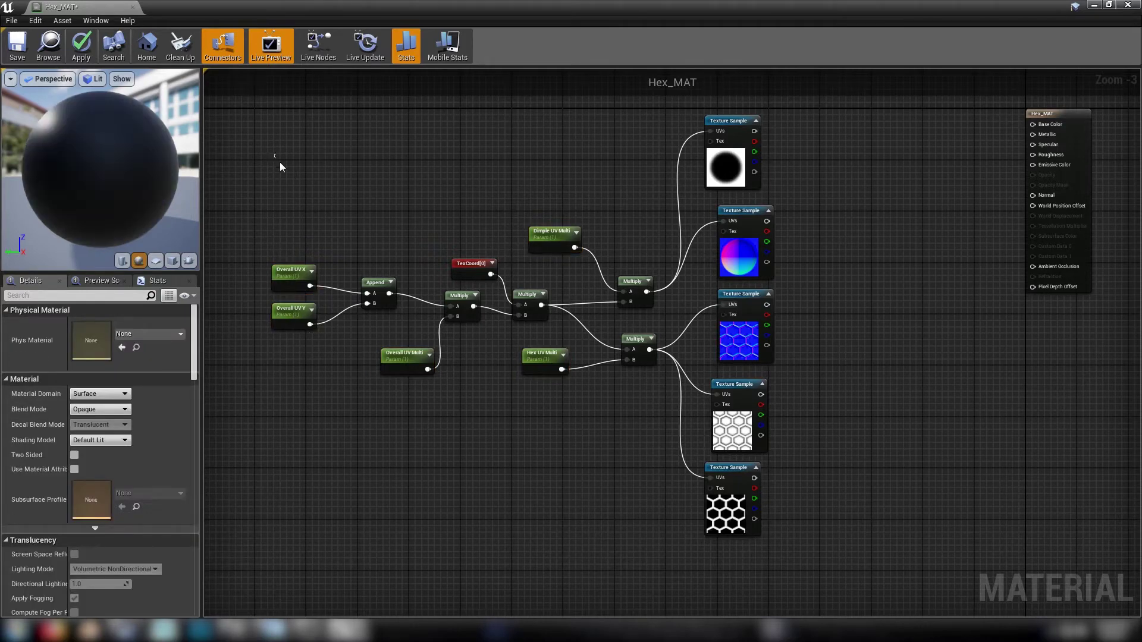
Move the UV nodes and texture samples together well away from the Hex_MAT output node to free up graph space.
left_click_drag(280, 161, 772, 524)
left_click_drag(731, 251, 324, 231)
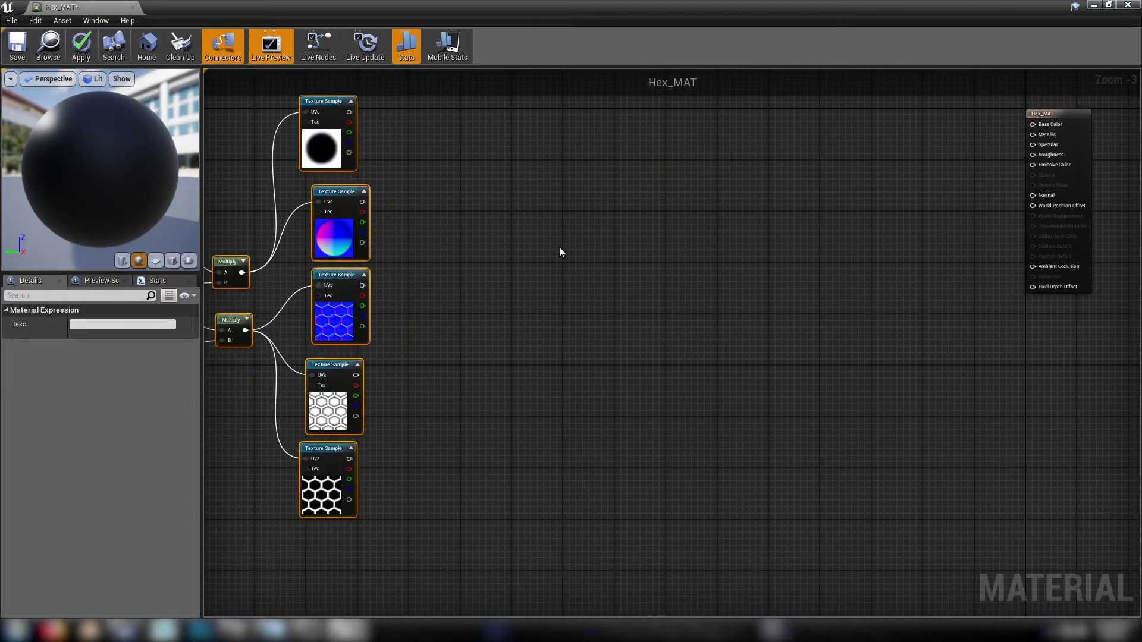
left_click(568, 276)
Align the Dimple_AO texture sample with the dimple normal texture sample below it.
right_click_drag(581, 312, 596, 257)
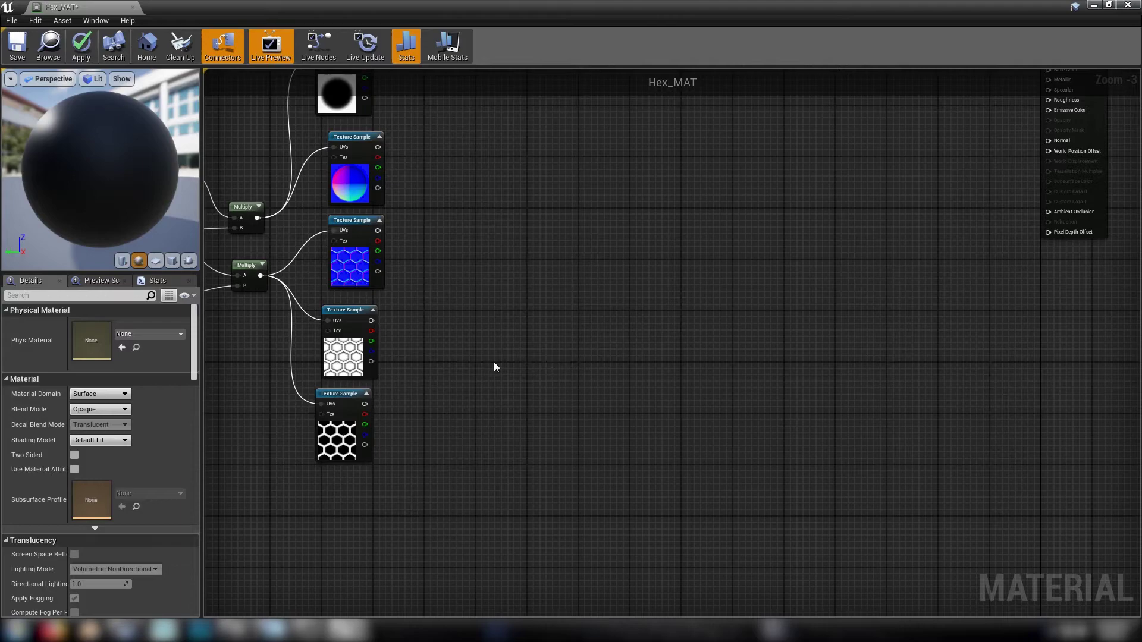
right_click_drag(494, 362, 527, 526)
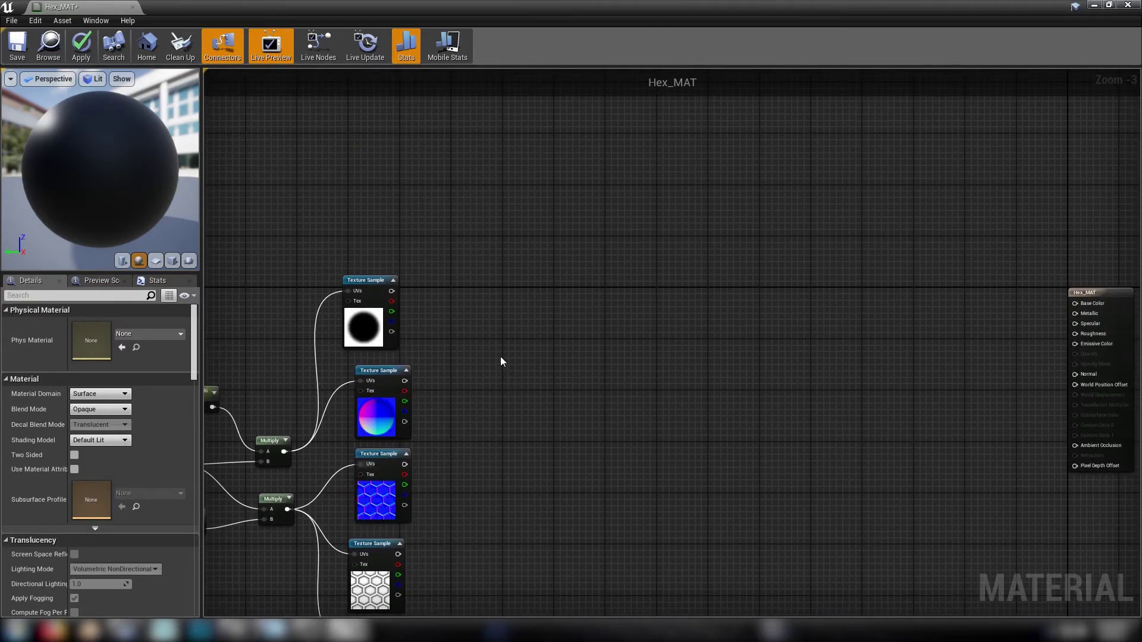
left_click_drag(364, 328, 376, 326)
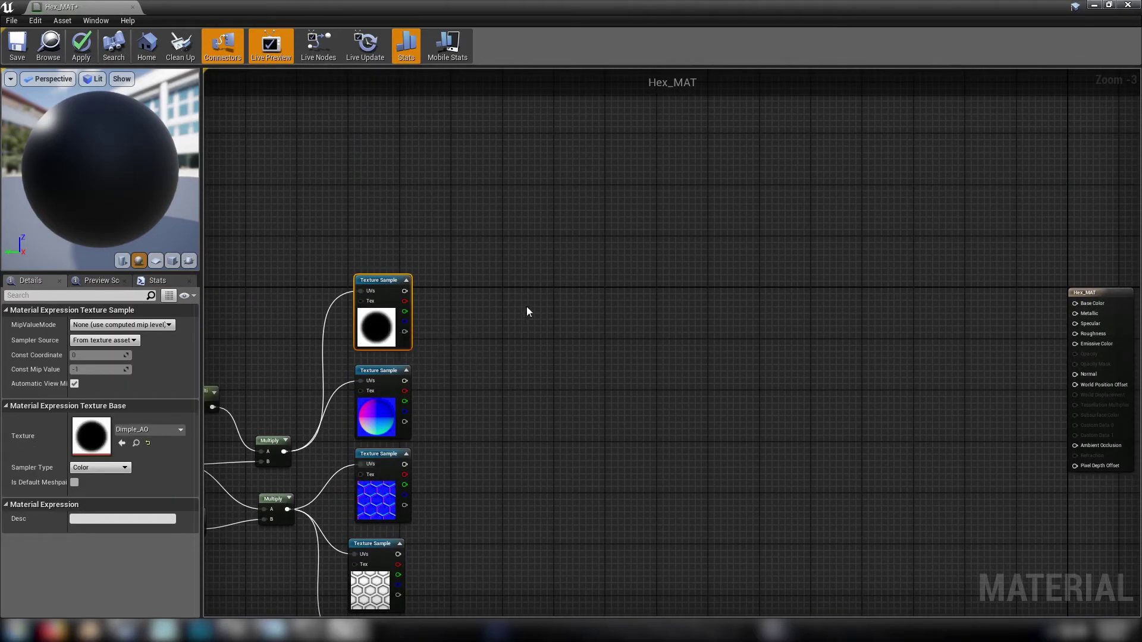
left_click(533, 286)
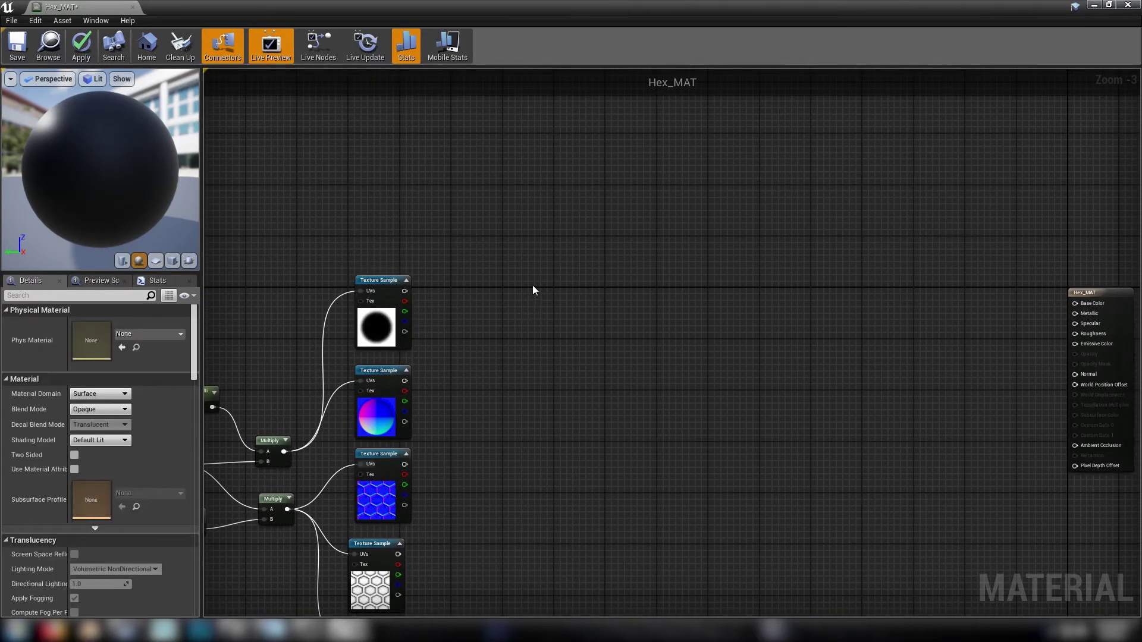
Add a scalar parameter named Dimple AO above the texture samples and duplicate it directly below as Hex AO.
left_click(462, 184)
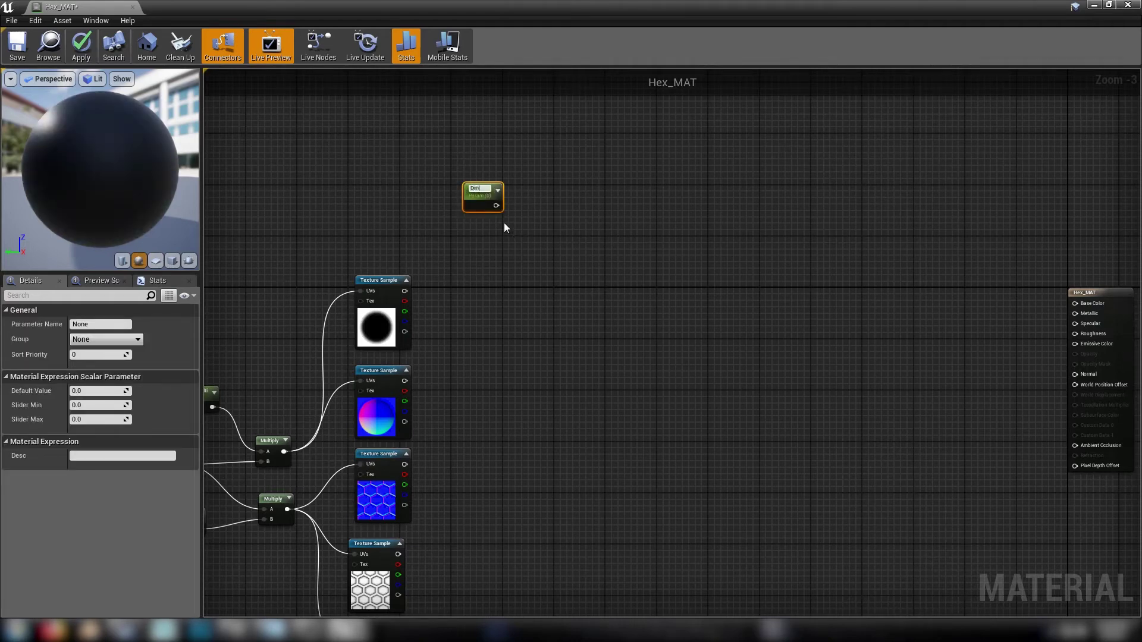
type("Dimple AO")
key("Return")
key("ctrl+w")
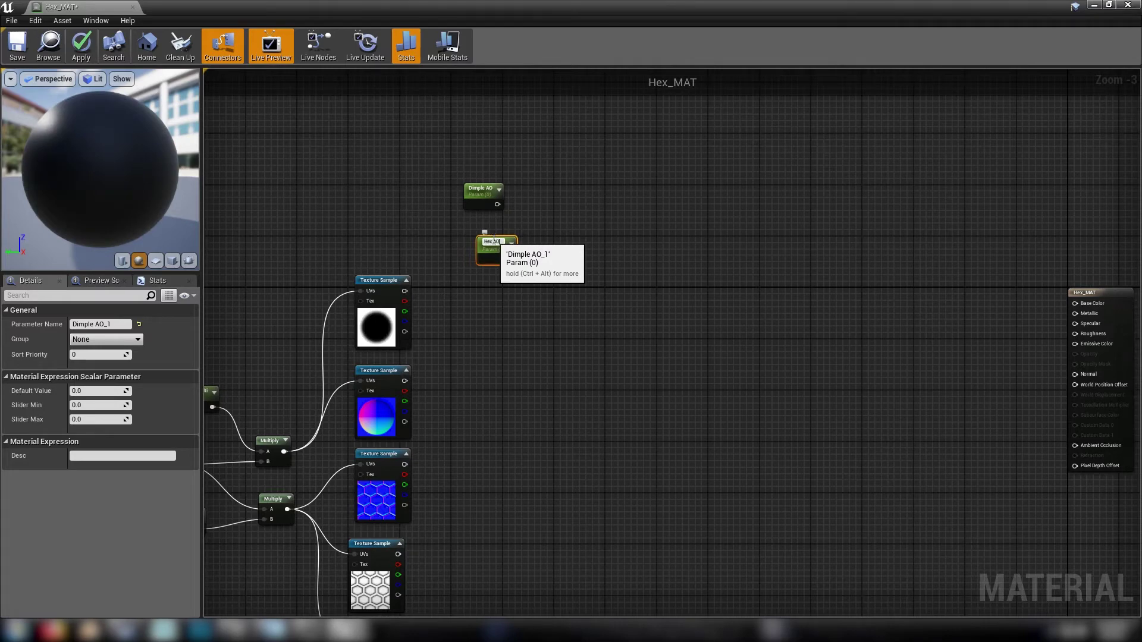
left_click_drag(495, 251, 483, 246)
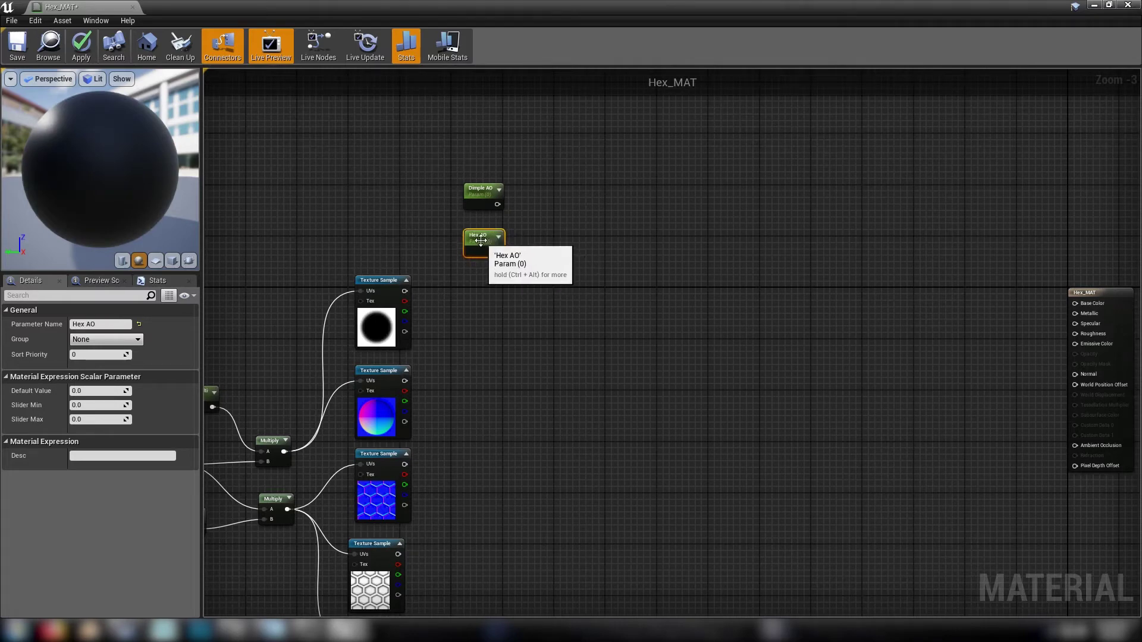
Add two Add nodes beside the AO parameters, wire Dimple AO and Hex AO into their A inputs, and reposition them.
left_click(576, 216)
left_click(576, 219)
left_click(575, 262)
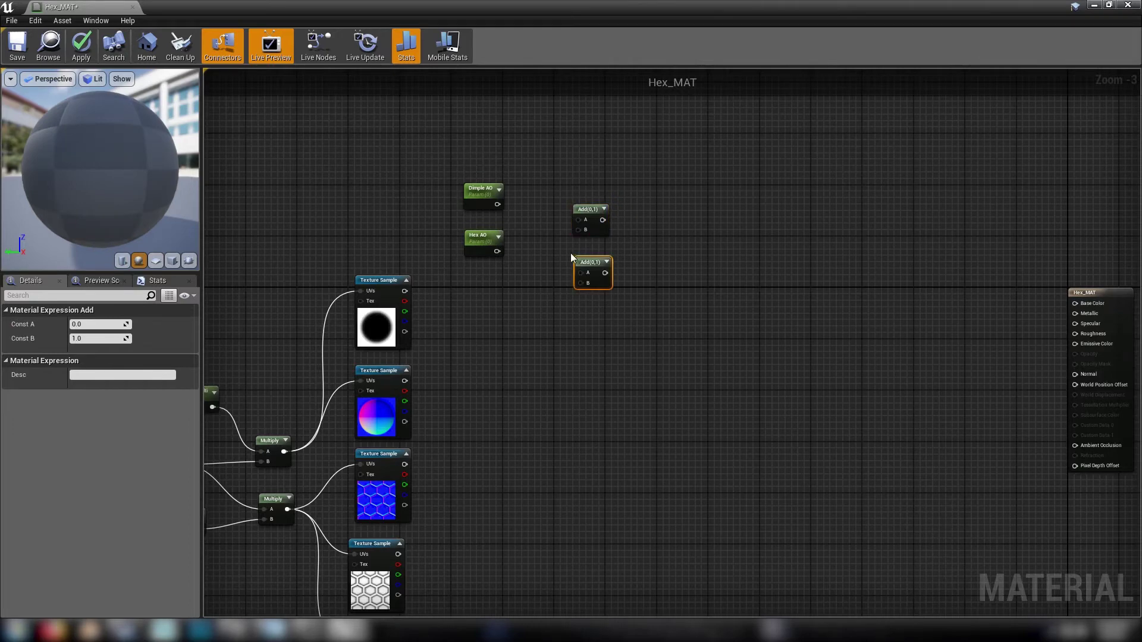
left_click_drag(498, 204, 582, 223)
left_click_drag(497, 252, 584, 272)
left_click_drag(555, 225, 571, 247)
Connect the dimple AO texture to the B input of the Dimple AO Add node and the hex AO texture to the other's B.
left_click(416, 291)
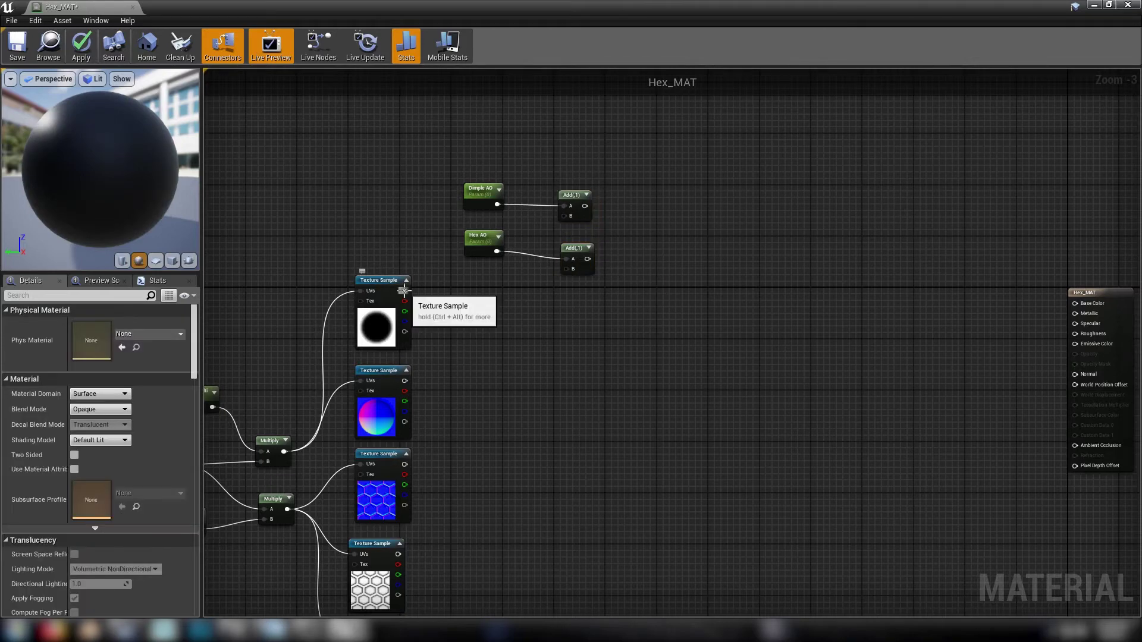
left_click_drag(405, 291, 569, 217)
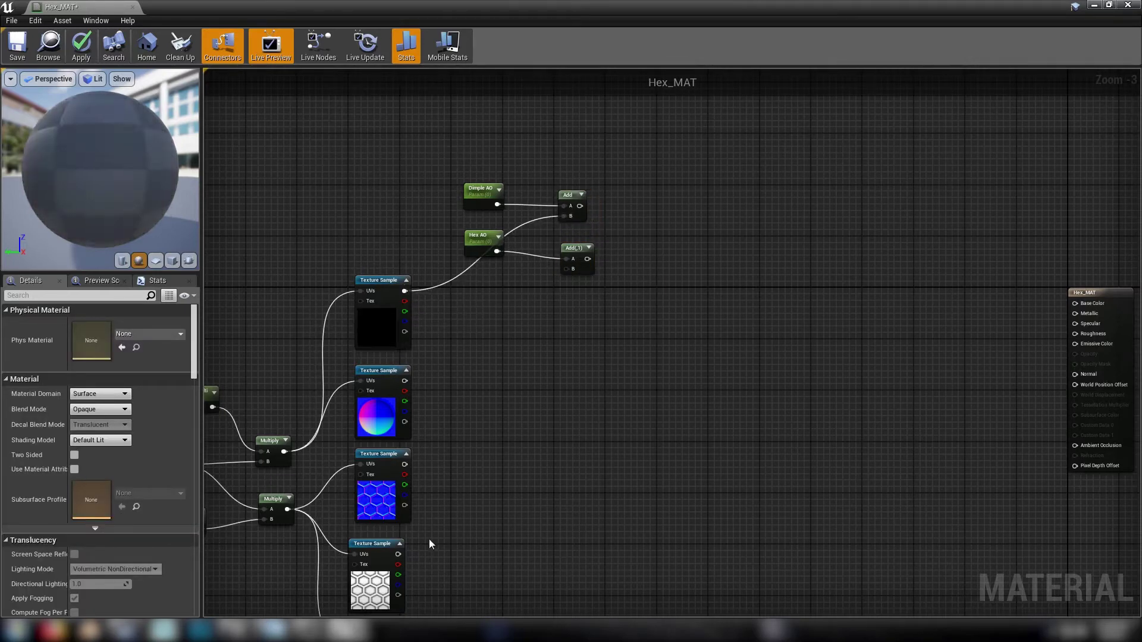
left_click_drag(397, 558, 572, 272)
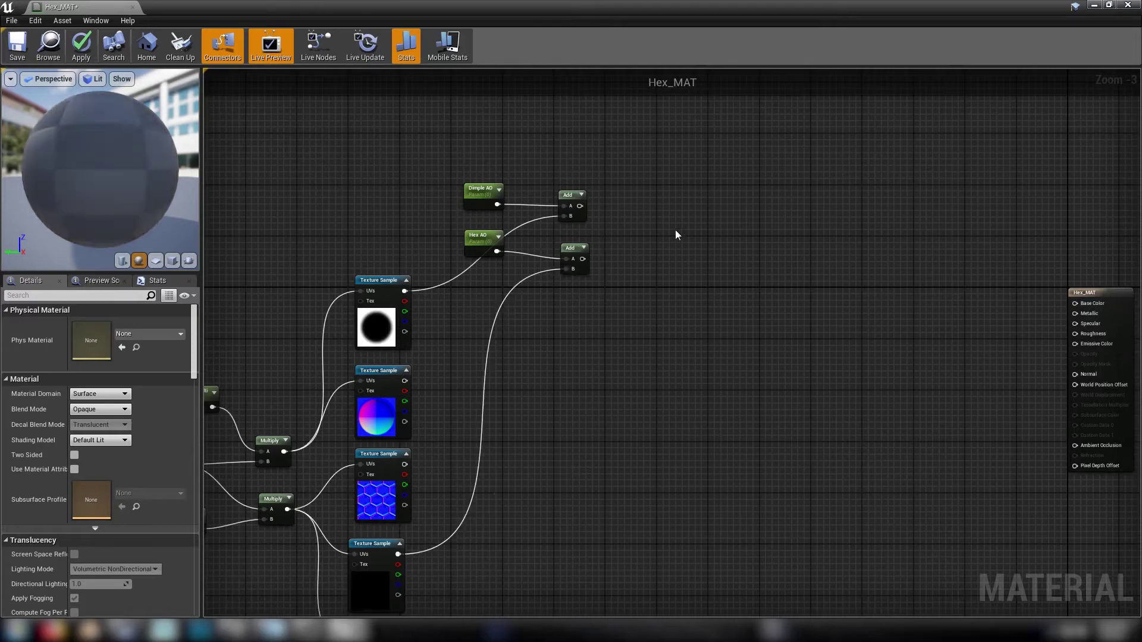
Multiply the outputs of the two Add nodes together with a new Multiply node and shift the Add nodes slightly away from it.
left_click(630, 217)
left_click_drag(580, 205, 582, 259)
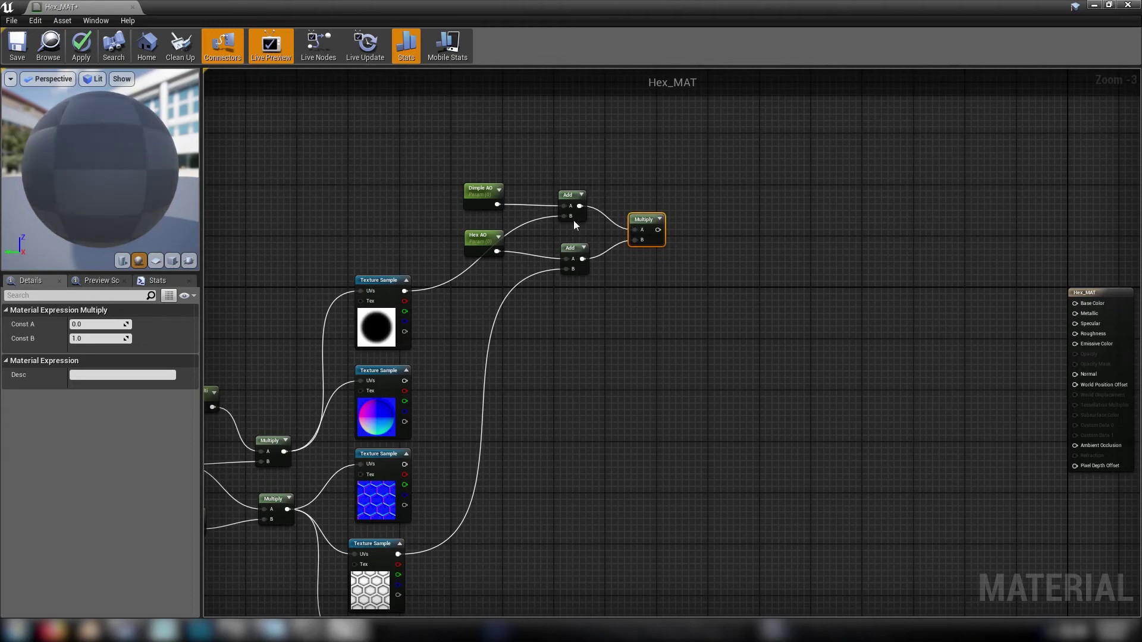
mouse_move(562, 217)
left_mouse_down()
mouse_move(571, 251)
mouse_move(562, 235)
left_mouse_up()
left_click(659, 207)
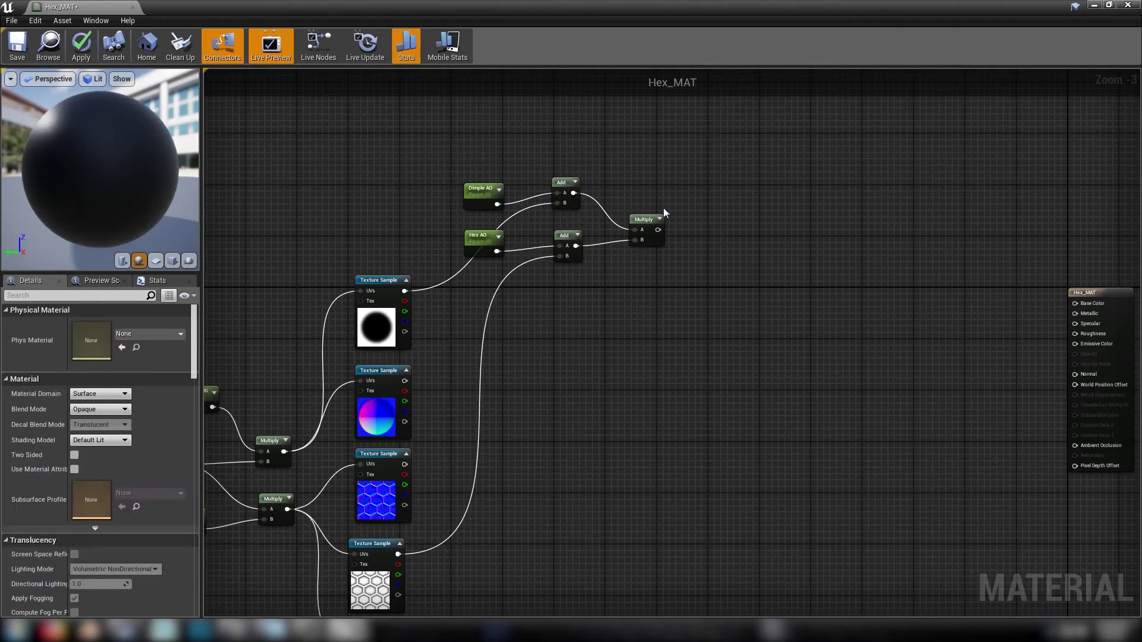
Preview the AO Multiply node on the preview sphere and inspect the result from another angle and farther away.
left_click(635, 222)
right_click(635, 221)
left_click(663, 225)
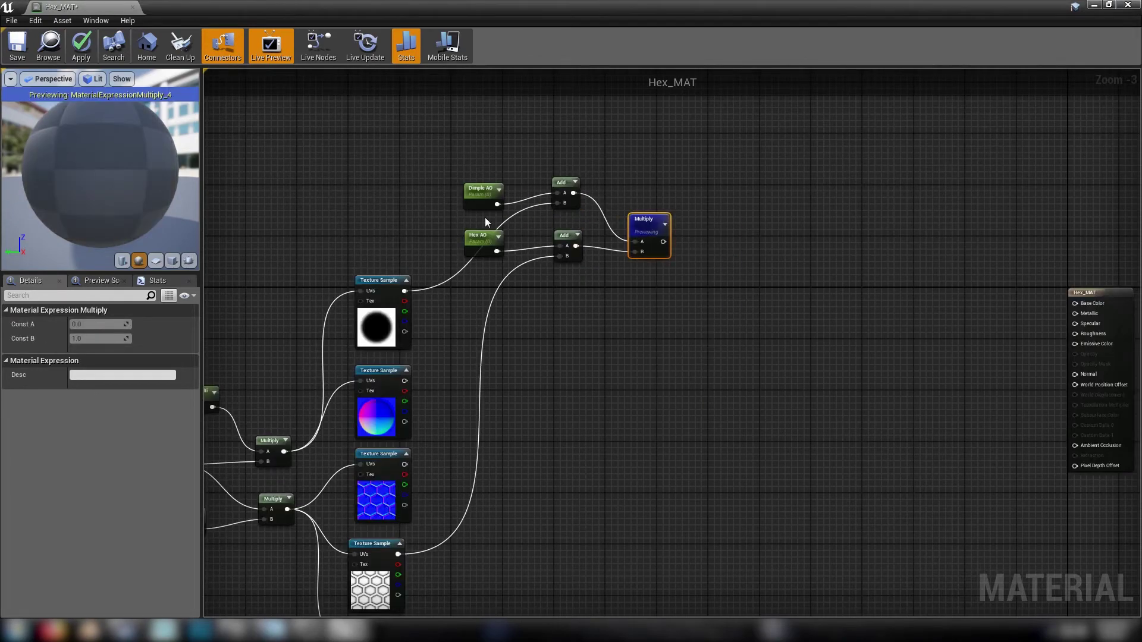
left_click_drag(109, 184, 186, 194)
scroll(135, 188, "down", 5)
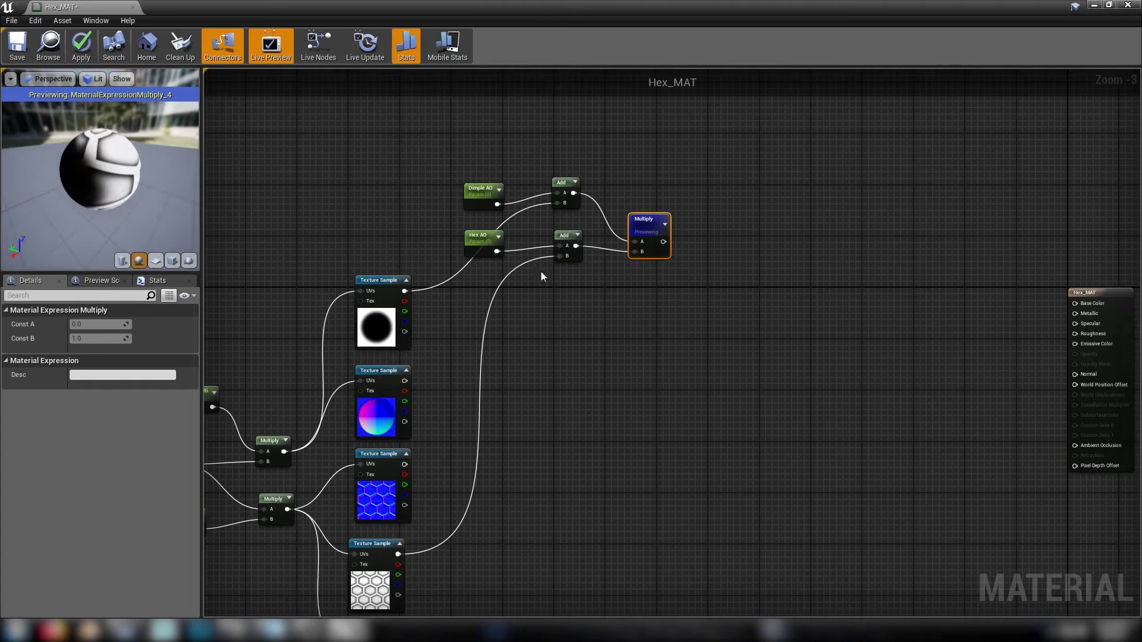
Set the Dimple UV Multi parameter's default value to 25.
right_click_drag(517, 374, 786, 267)
right_click_drag(407, 227, 561, 191)
left_click(618, 260)
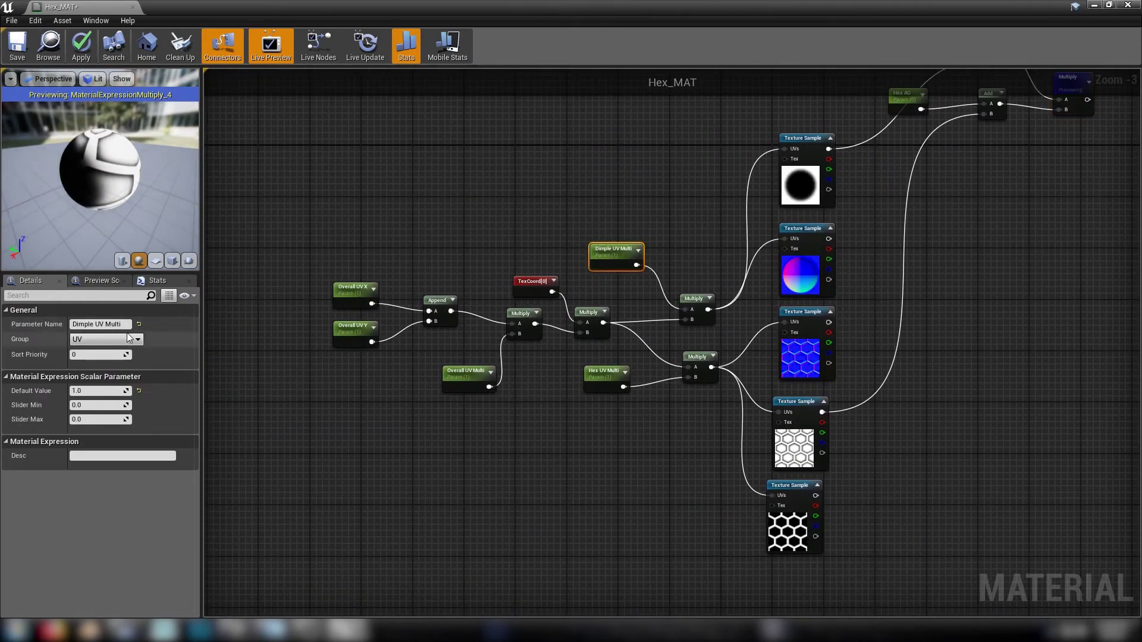
key("Return")
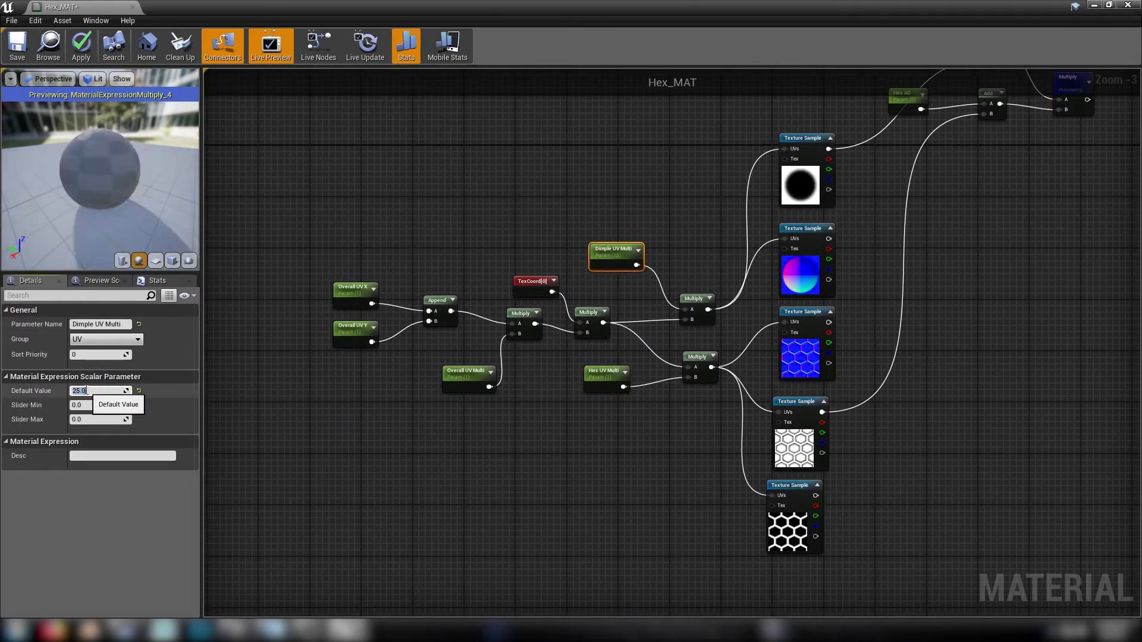
scroll(119, 179, "up", 2)
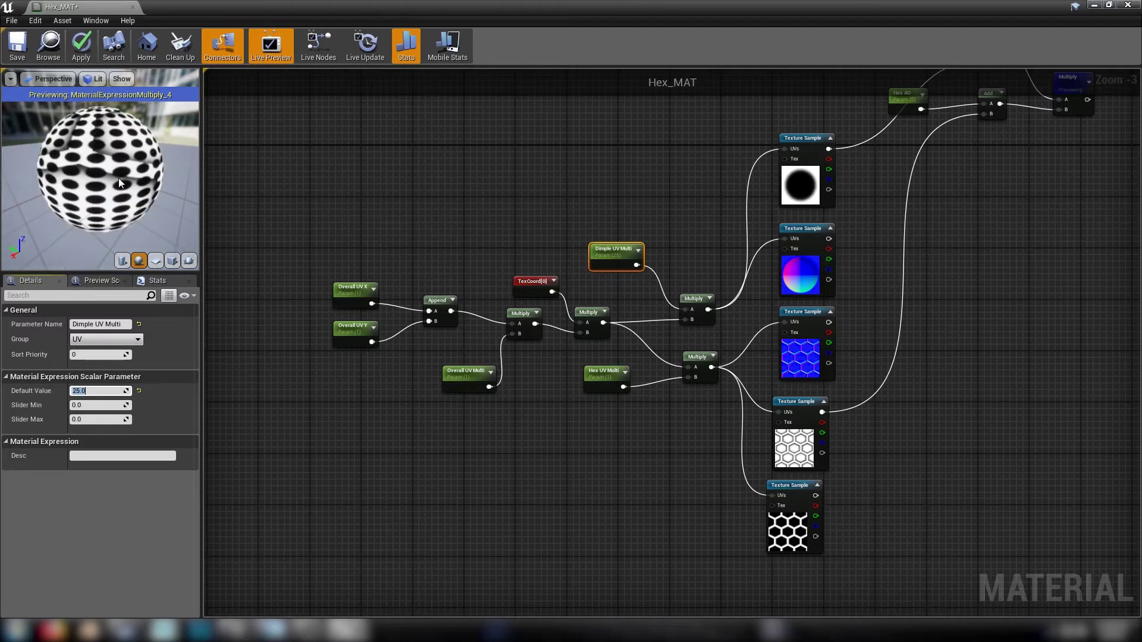
Set the Hex UV Multi parameter's default value to 3 after trying 7.
left_click(613, 383)
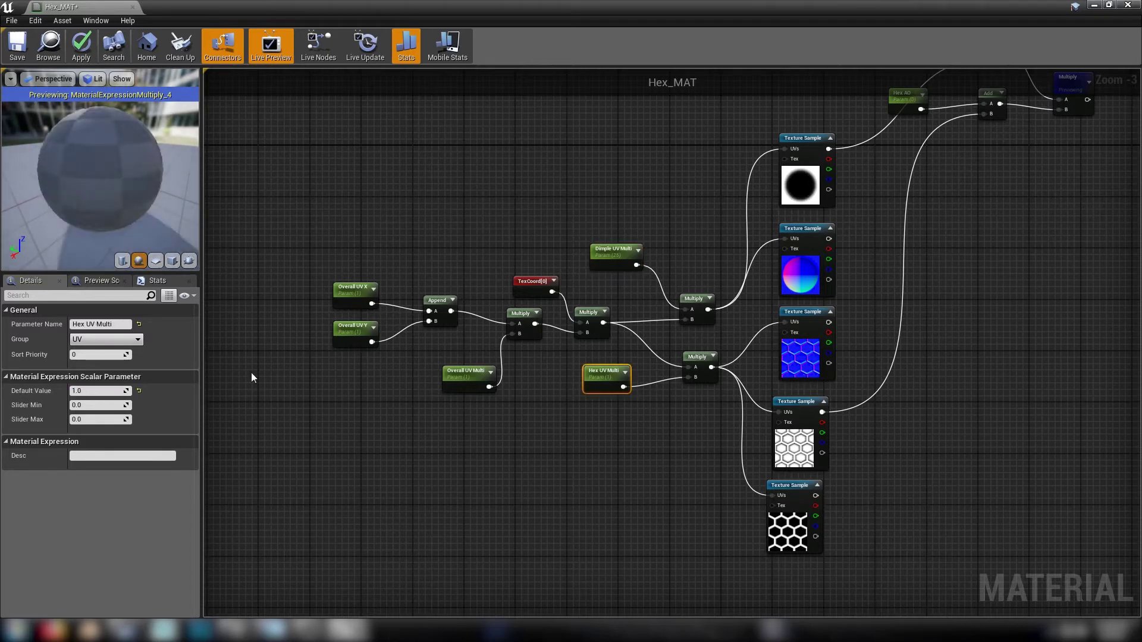
left_click(82, 391)
type("7")
key("Return")
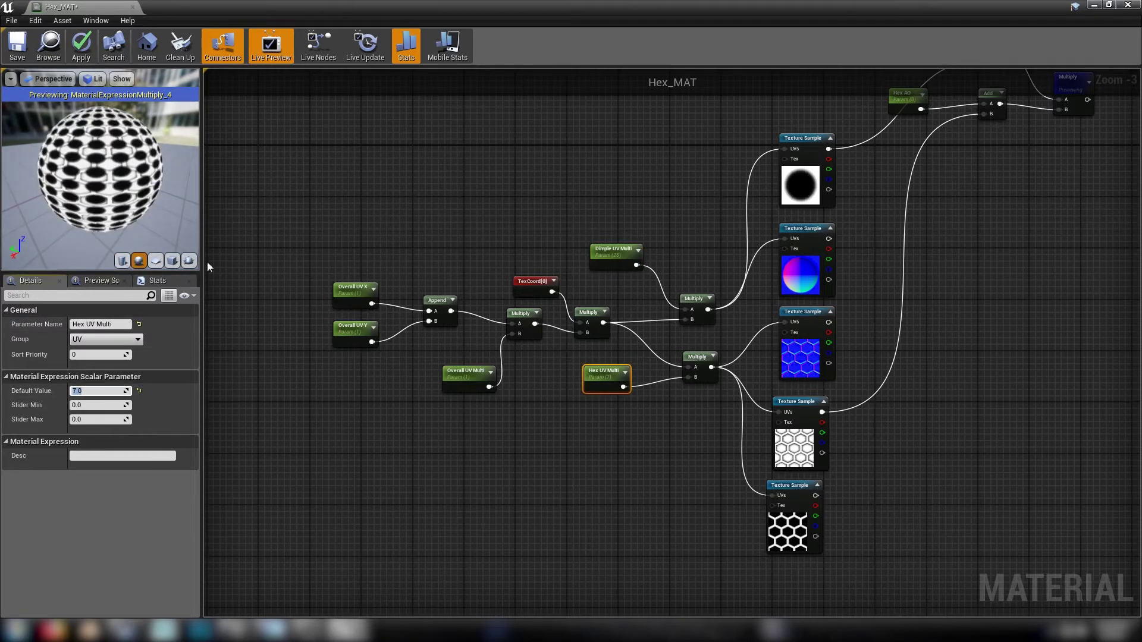
type("3")
key("Return")
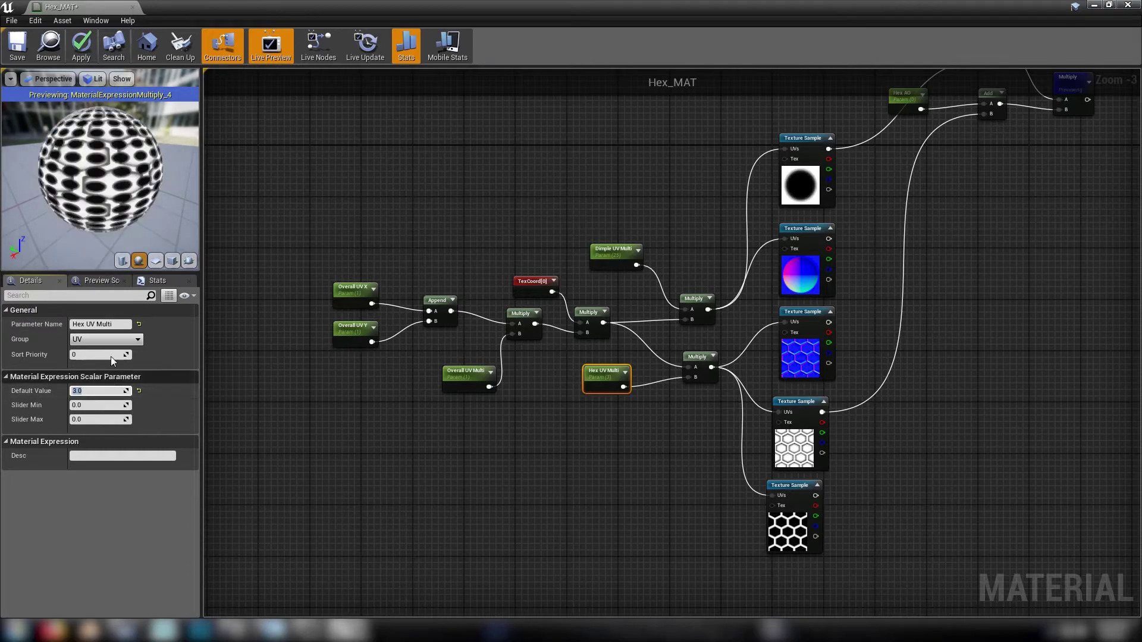
Stop previewing the AO Multiply node.
left_click(1050, 176)
right_click_drag(1054, 176, 568, 359)
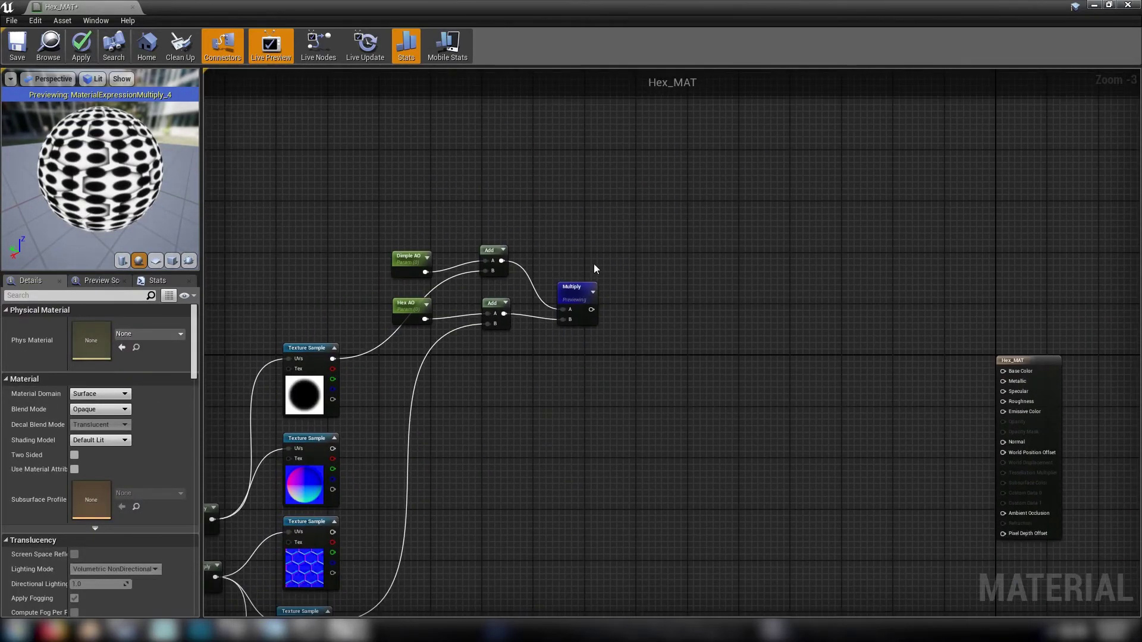
right_click(578, 290)
left_click(593, 293)
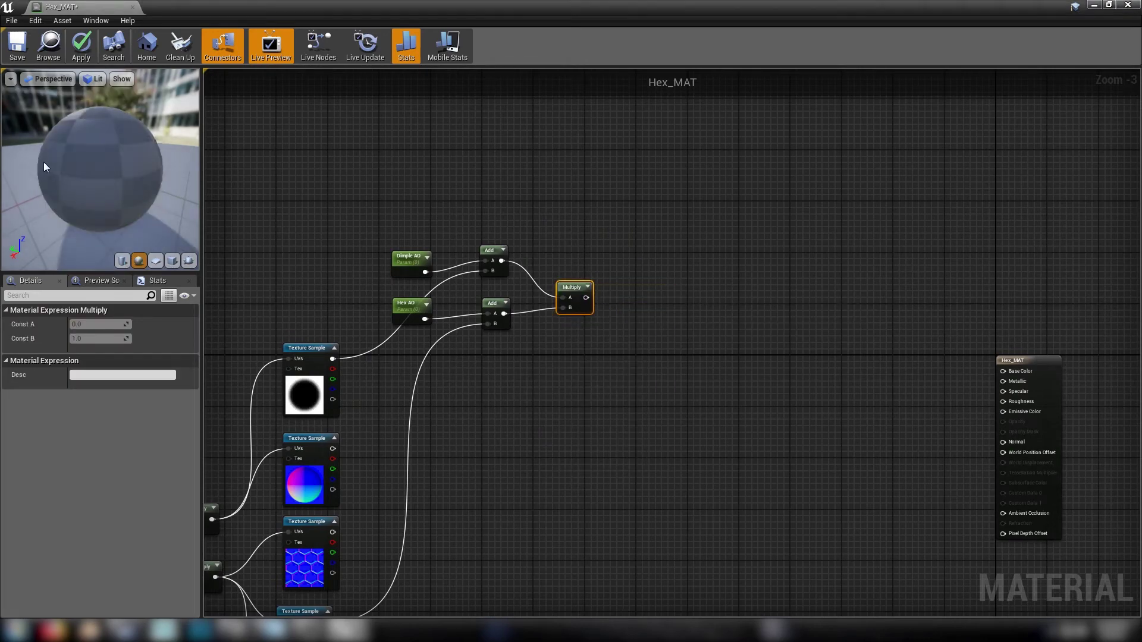
left_click(579, 426)
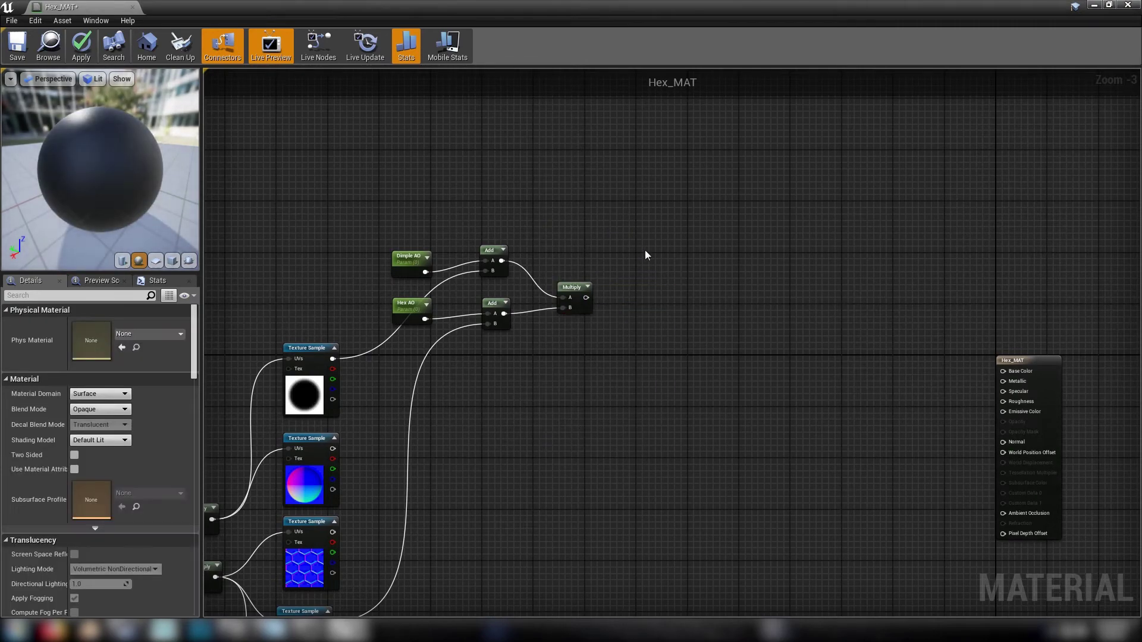
Add a Lerp node after the AO Multiply and feed its B input from a new Constant node set to 1.
left_click(657, 296)
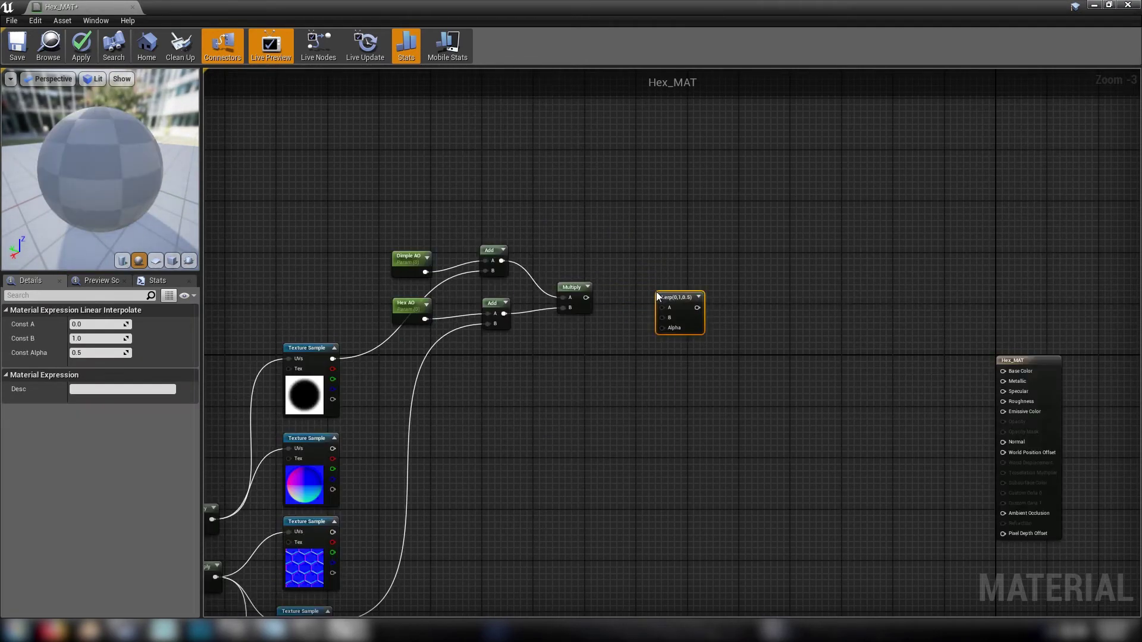
left_click(590, 334)
left_click_drag(603, 349, 669, 318)
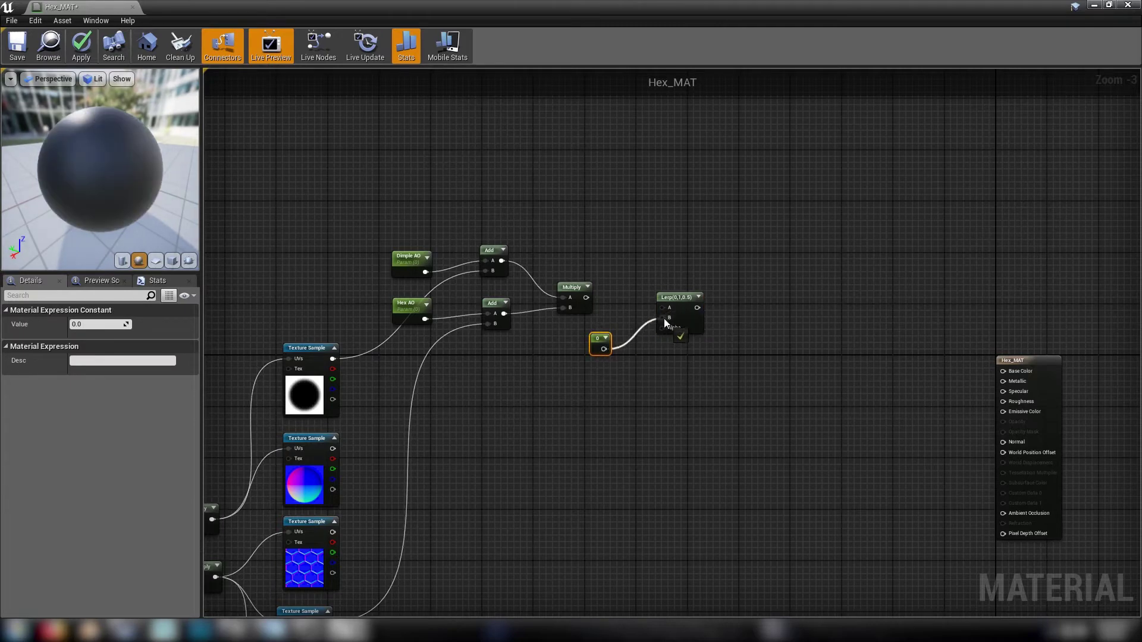
left_click(83, 324)
type("1")
key("Return")
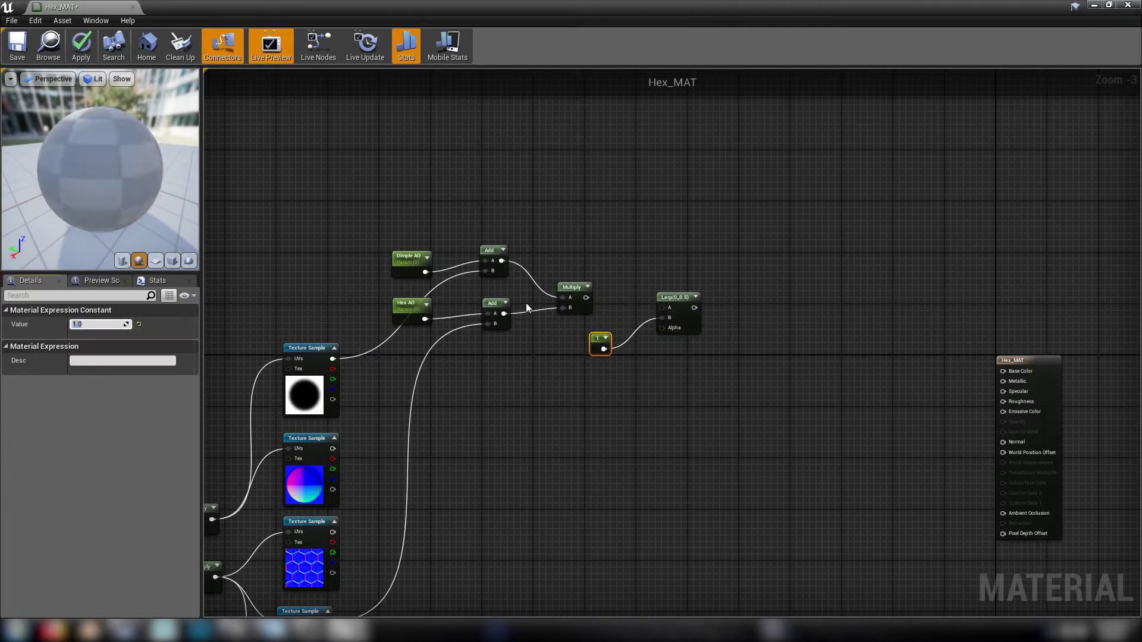
left_click_drag(596, 344, 609, 340)
Connect the red channel of the Hex_M mask texture to the Lerp's Alpha and the AO Multiply output to its A input.
left_click(539, 489)
right_click_drag(536, 492, 572, 368)
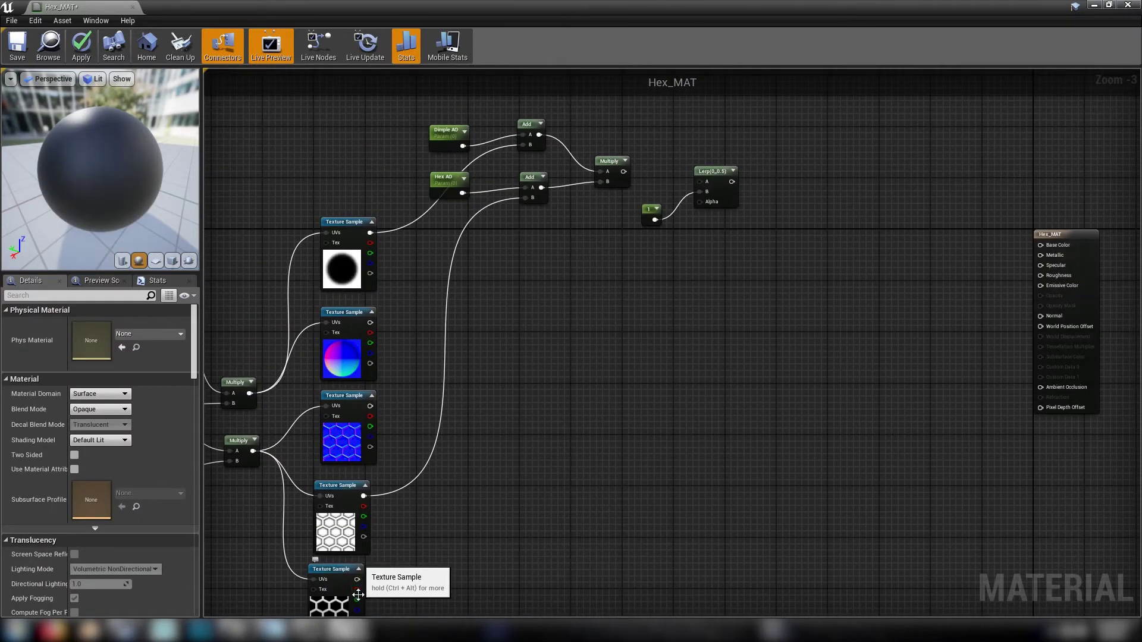
left_click_drag(357, 588, 706, 203)
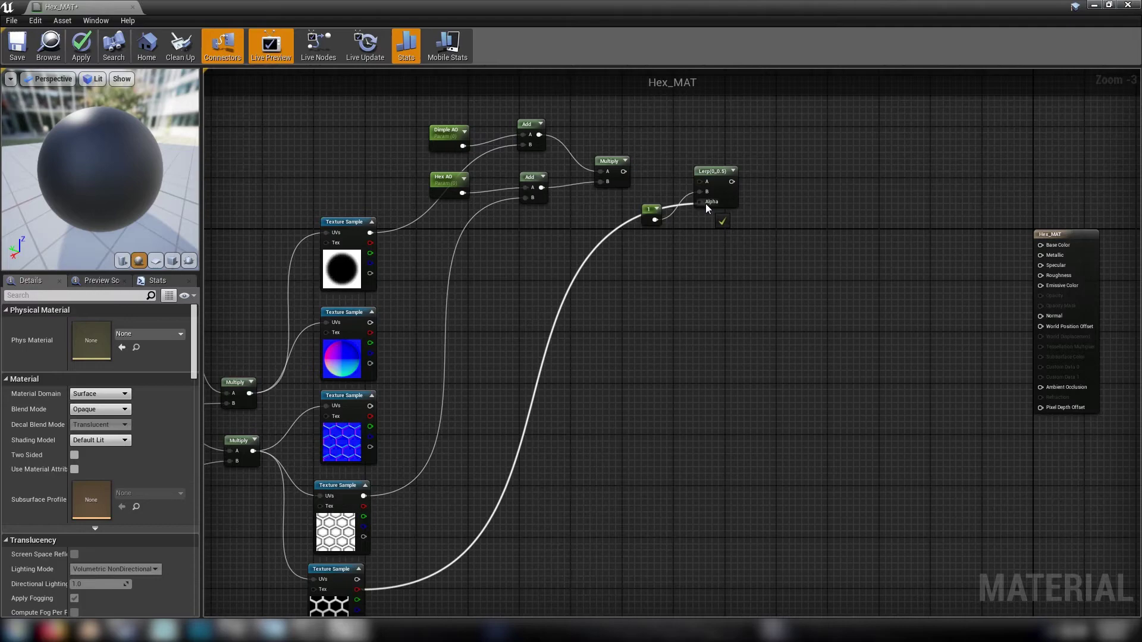
right_click_drag(706, 203, 690, 310)
left_click_drag(606, 280, 684, 289)
Preview the AO Lerp node and set the Dimple UV Multi parameter's default value to 50 after trying 35.
right_click(694, 280)
left_click(738, 285)
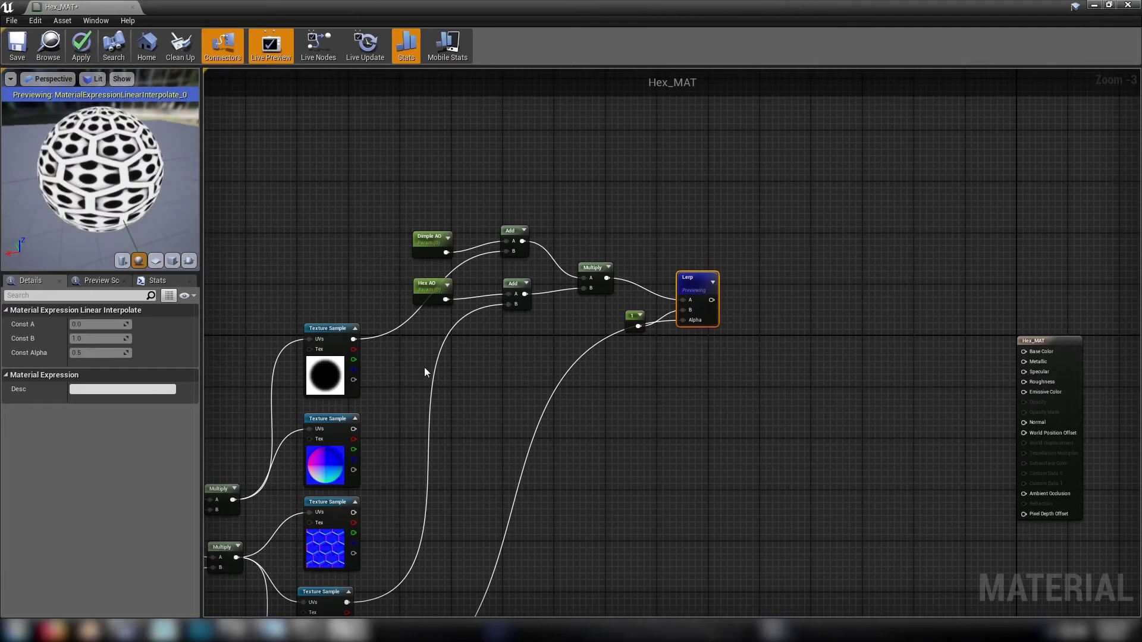
right_click_drag(424, 367, 597, 353)
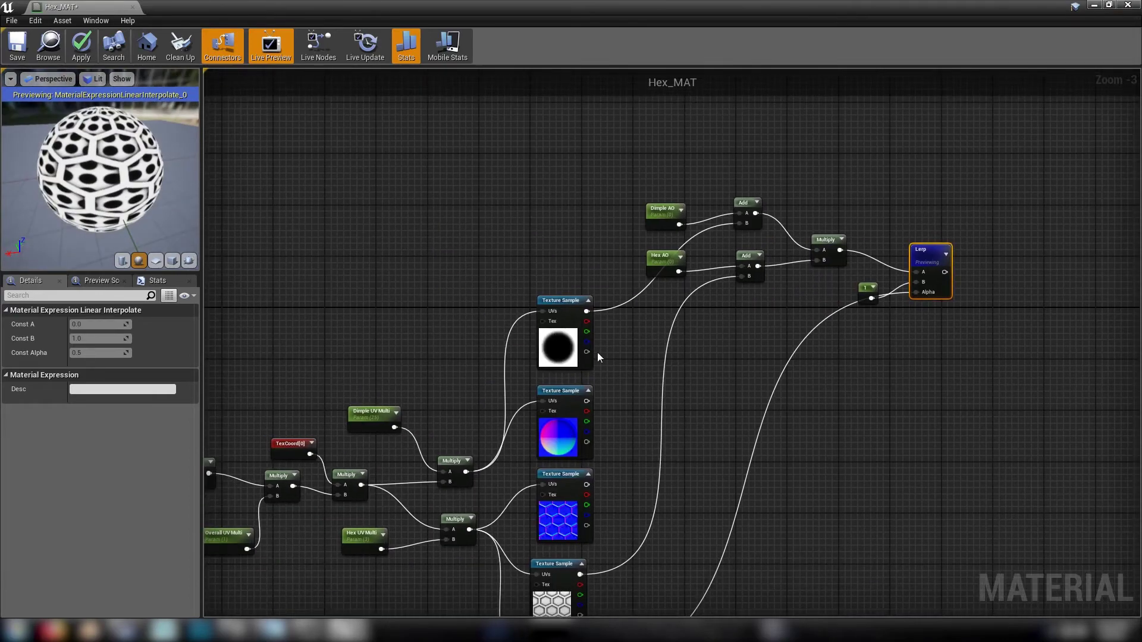
left_click(380, 411)
left_click(89, 391)
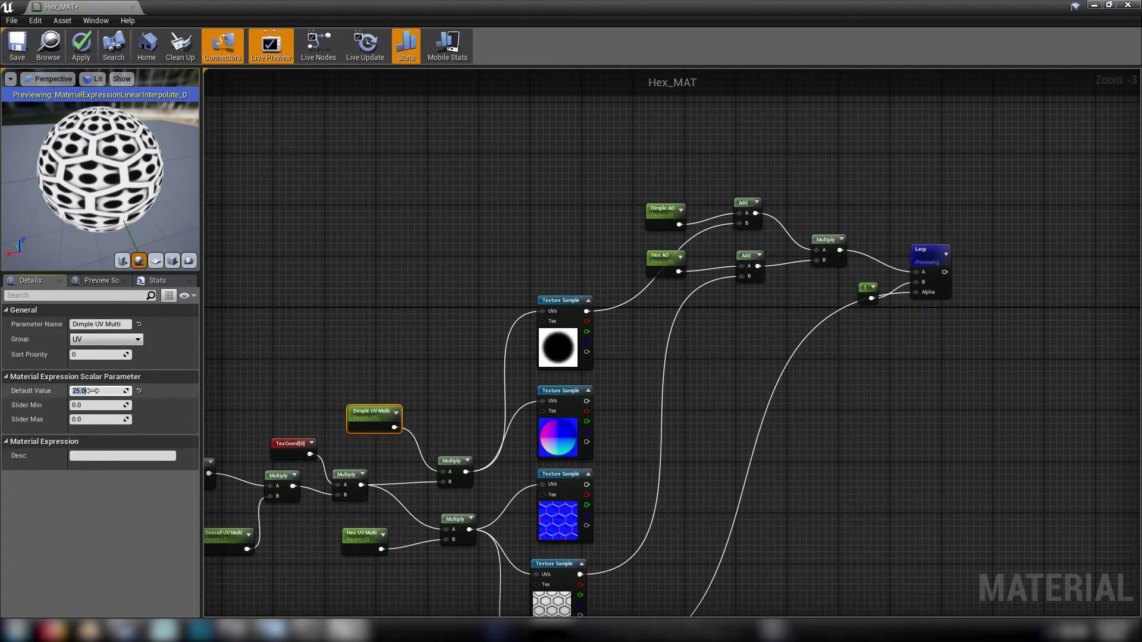
type("35")
key("Return")
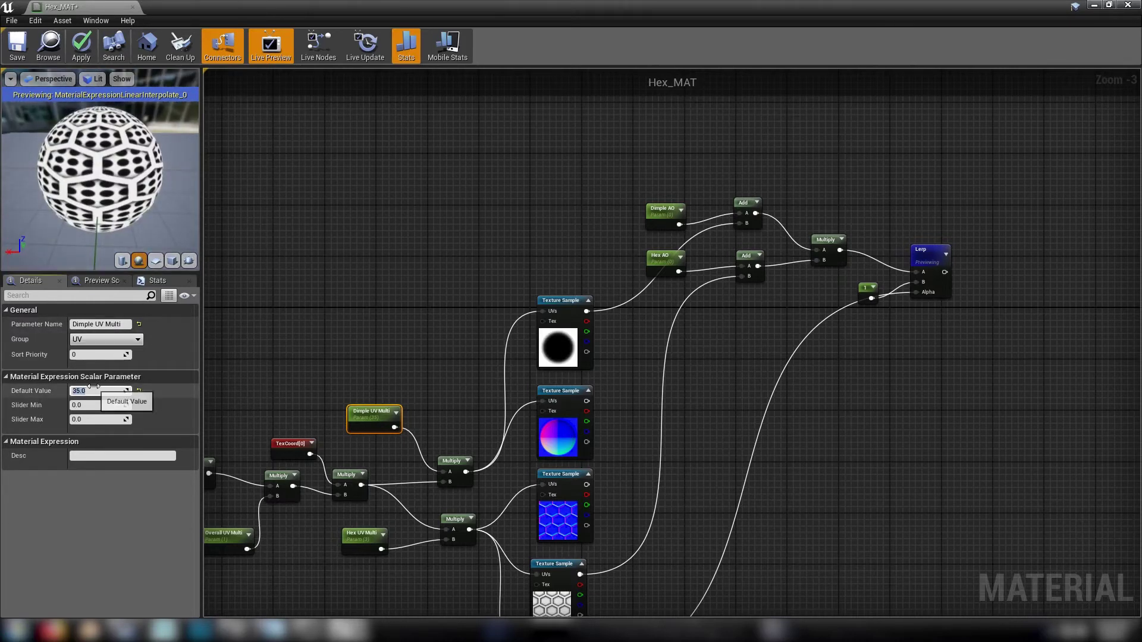
type("5")
key("Return")
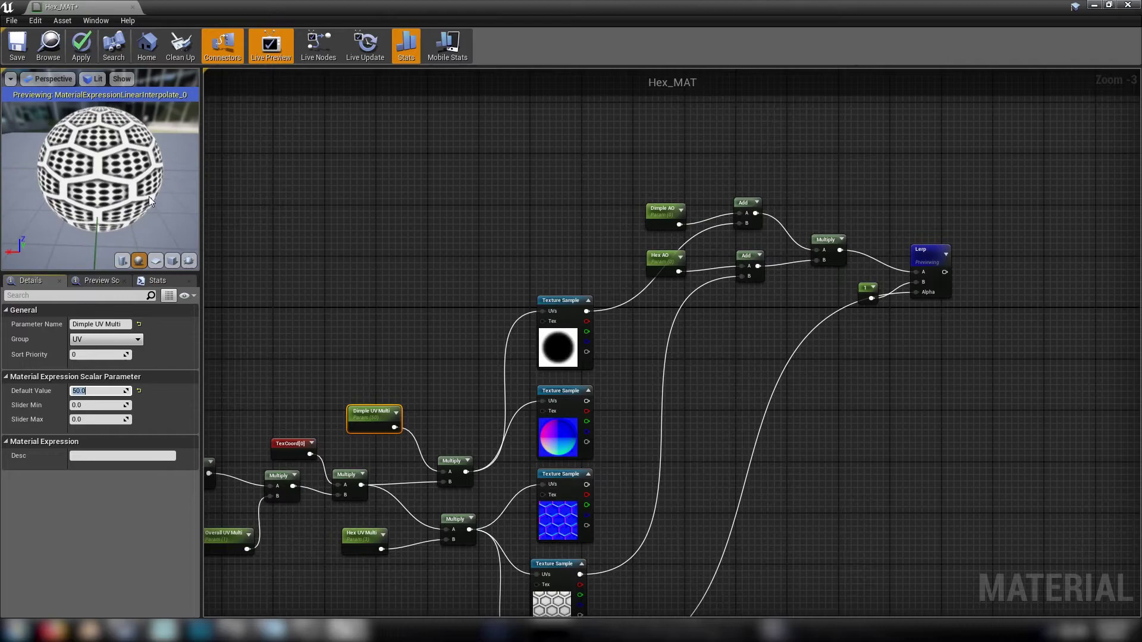
left_click_drag(166, 201, 120, 210)
Stop previewing the AO Lerp node.
left_click(913, 392)
right_click_drag(919, 395, 570, 374)
right_click(580, 233)
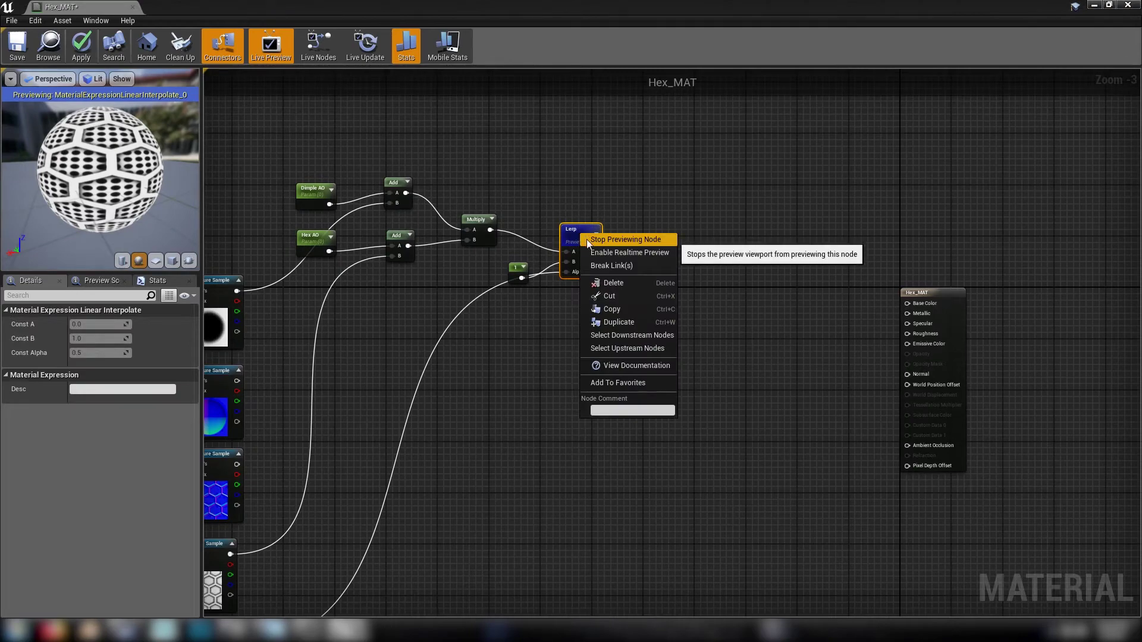
left_click(589, 240)
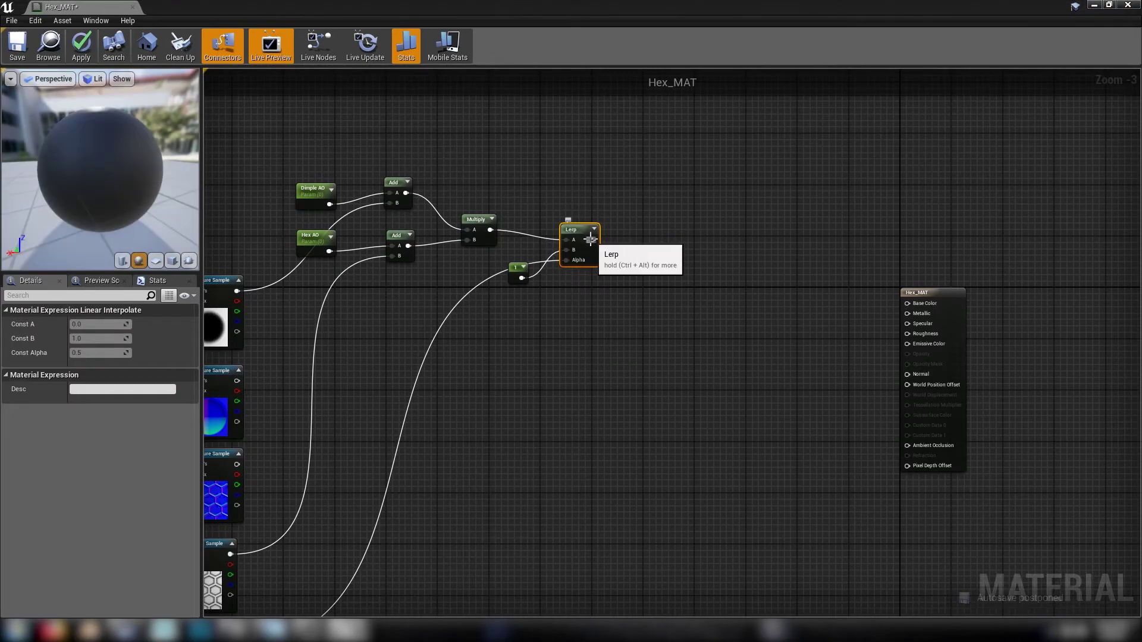
Add a second Lerp node below the AO network, with the dimple normal texture in A and the hex normal texture in B.
right_click_drag(555, 423, 547, 317)
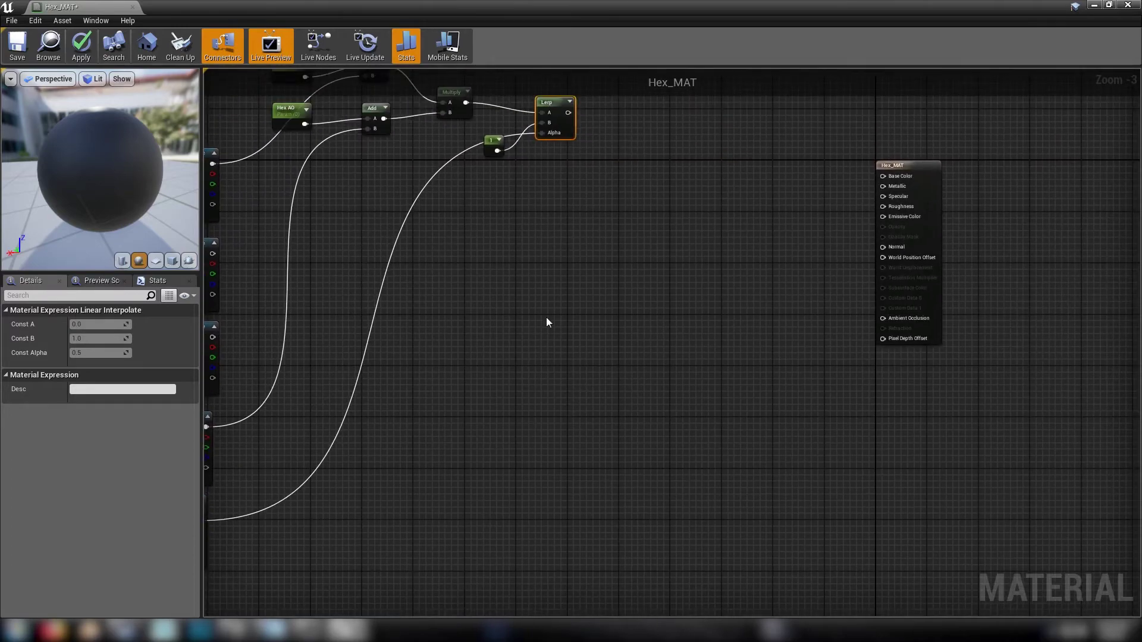
left_click(547, 322)
key("l")
left_click(468, 353)
right_click_drag(370, 362, 500, 341)
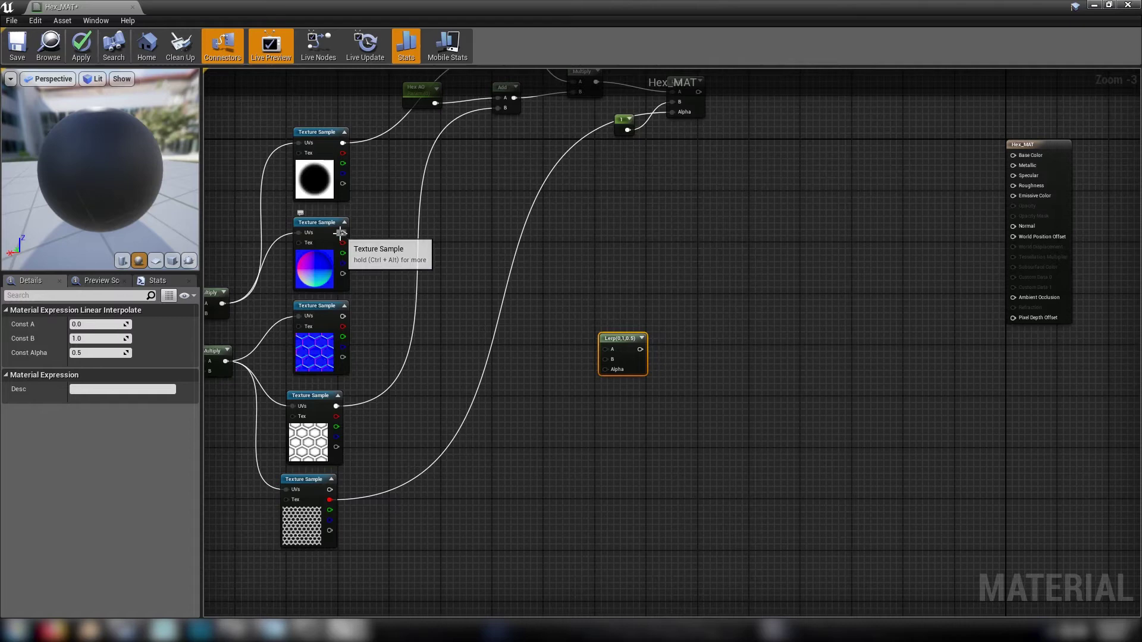
left_click_drag(343, 233, 606, 351)
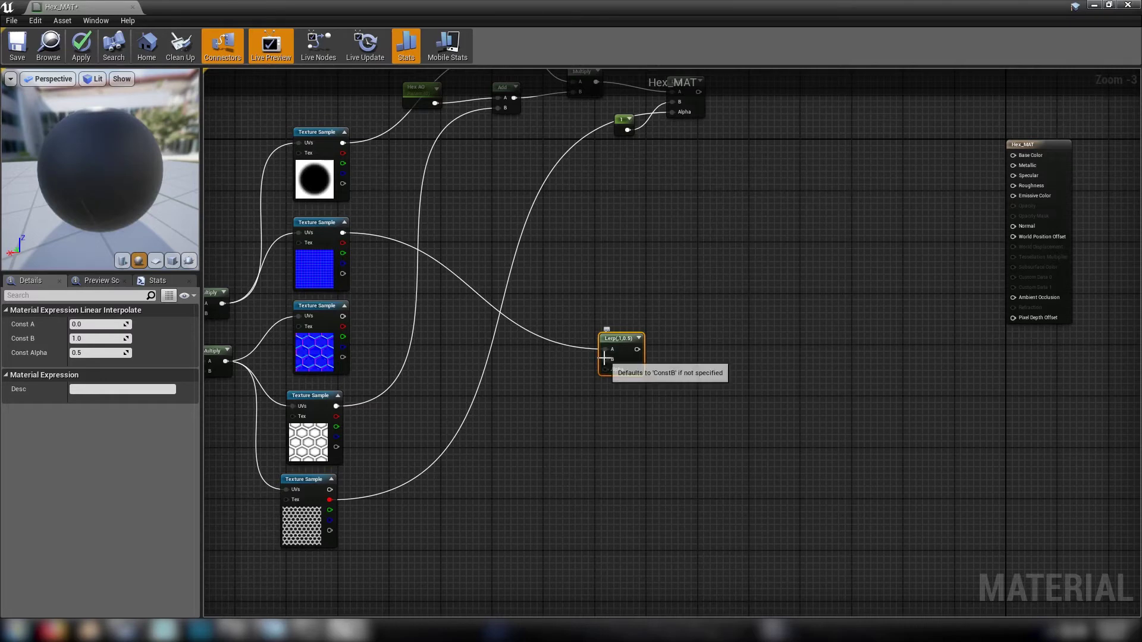
left_click_drag(607, 359, 344, 319)
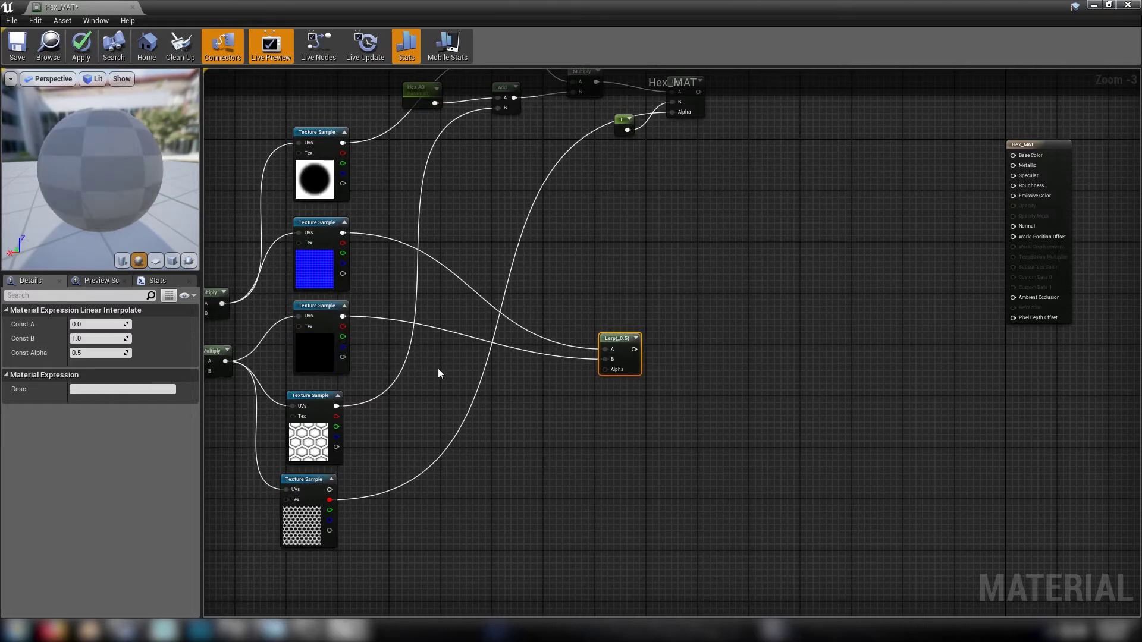
Connect the Hex_M mask's red channel to the normal Lerp's Alpha and align the mask texture sample with the one above it.
left_click_drag(335, 505, 611, 373)
left_click_drag(321, 506, 316, 509)
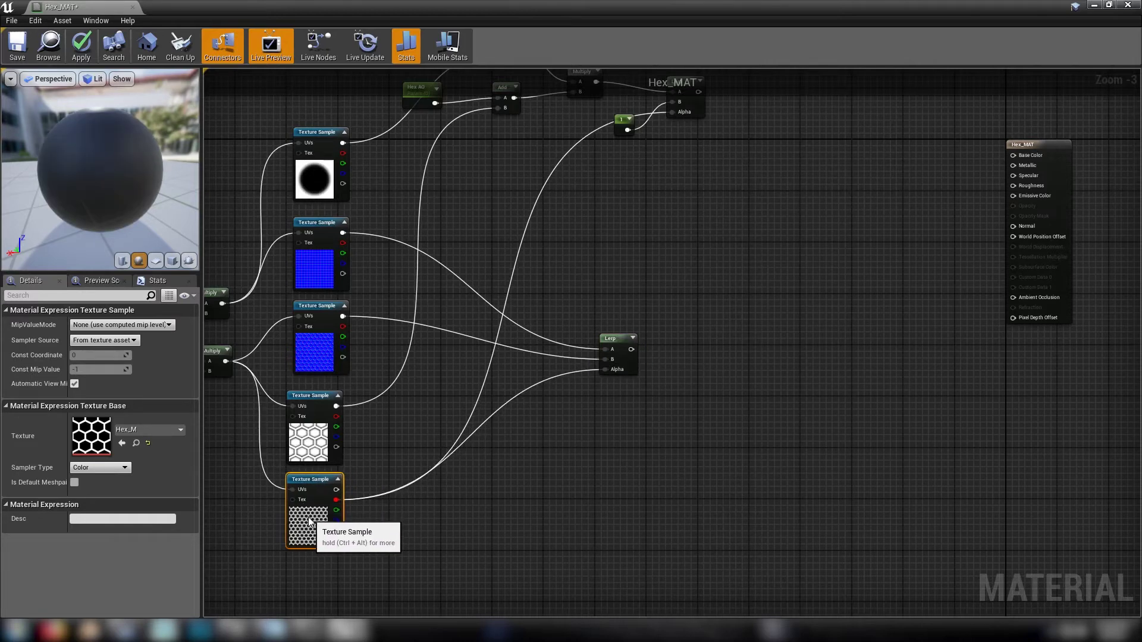
left_click(642, 311)
right_click_drag(734, 301, 657, 332)
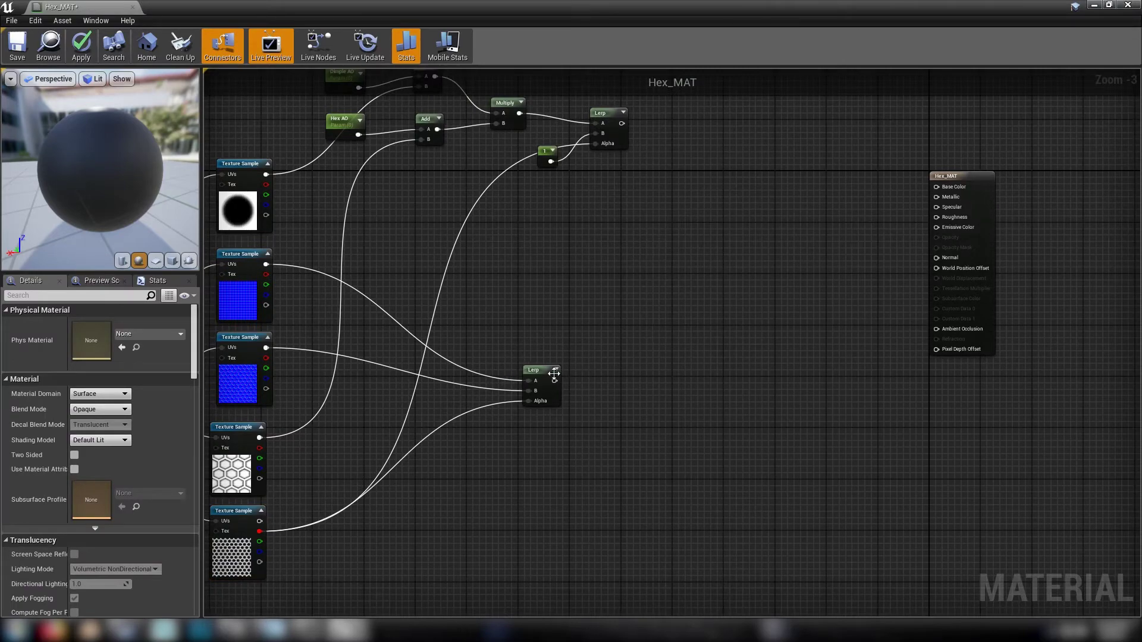
Add another Lerp node with the normal Lerp in B and a new scalar parameter named Normal Intensity in Alpha.
left_click(634, 388)
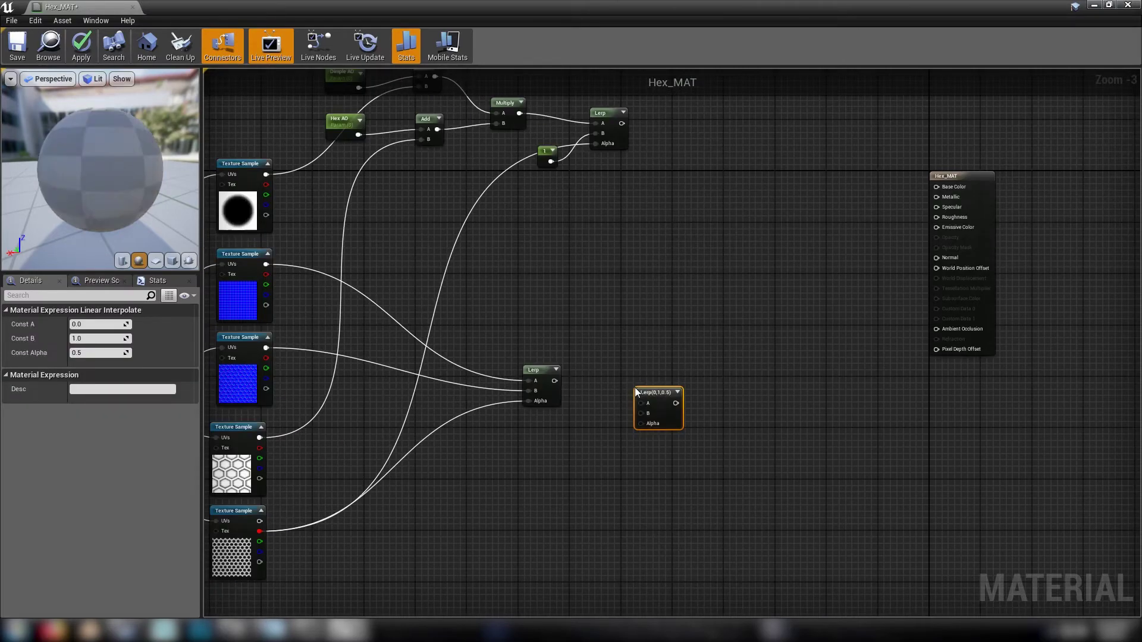
left_click(562, 440)
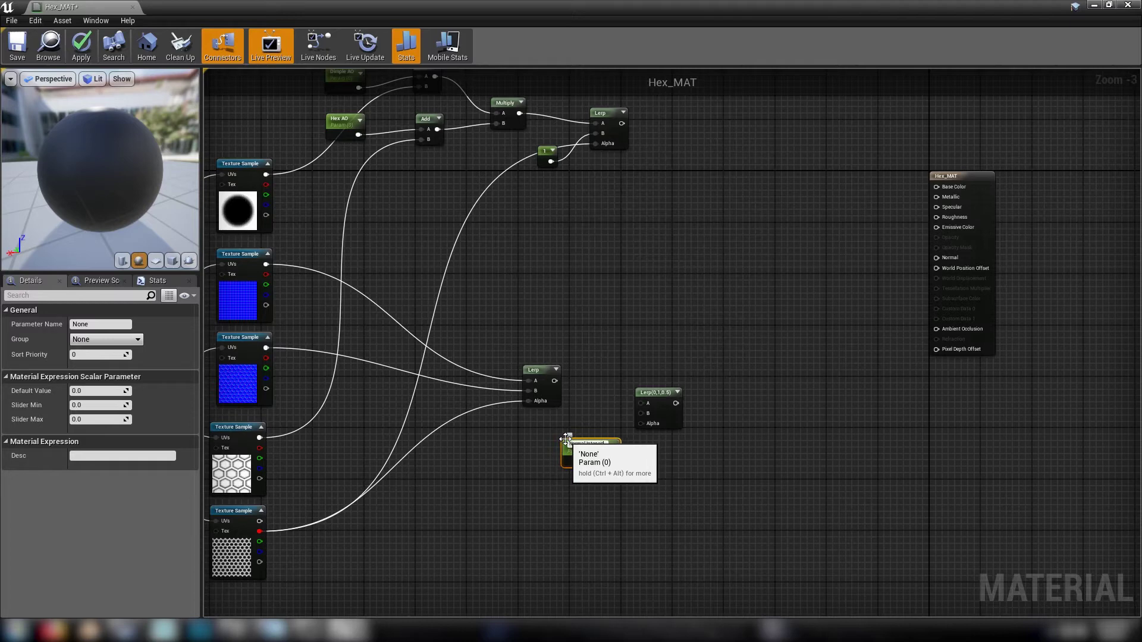
key("Return")
left_click_drag(611, 456, 641, 424)
left_click_drag(558, 380, 641, 413)
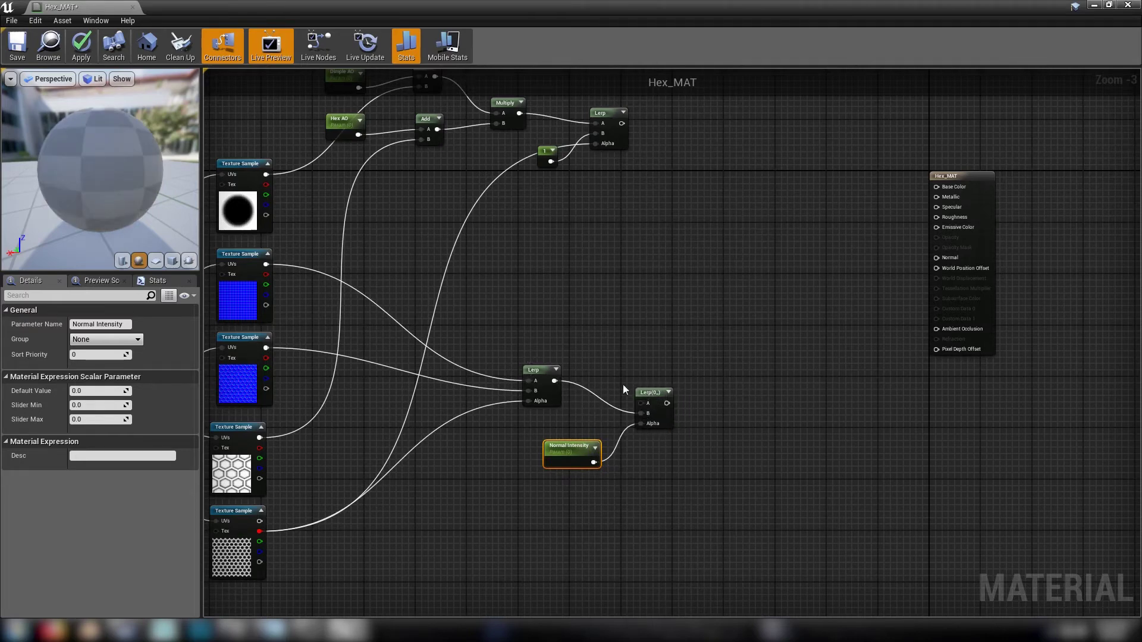
Add a three-component constant with B set to 1 and connect it to input A of the Normal Intensity Lerp.
left_click(585, 324)
left_click(573, 319)
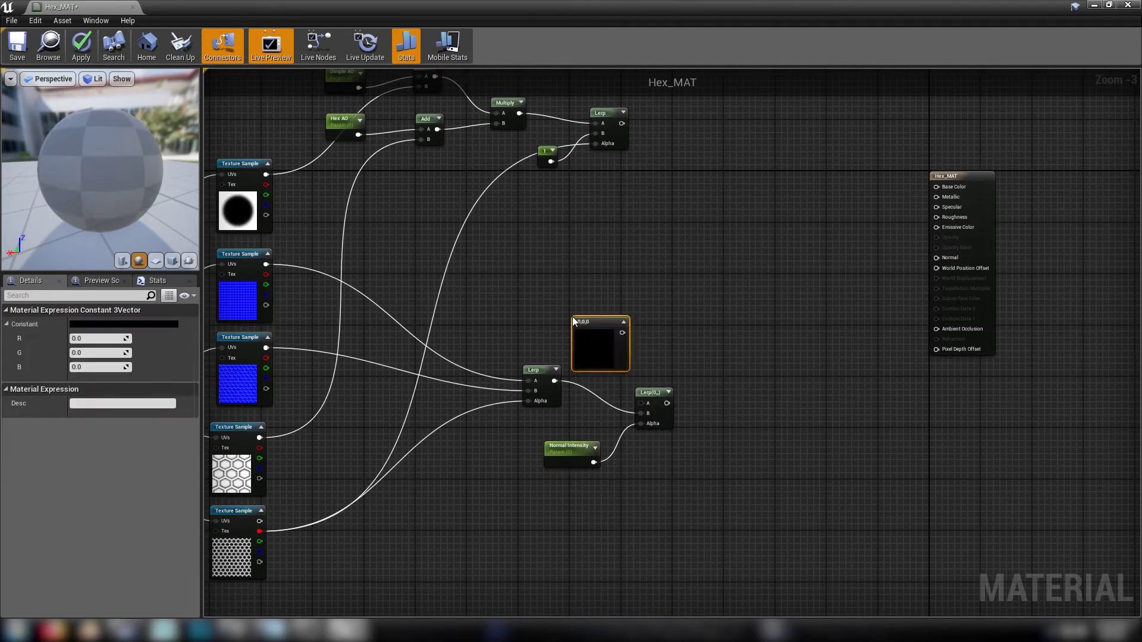
left_click(84, 369)
type("1")
key("Return")
left_click_drag(622, 333, 640, 405)
left_click(745, 422)
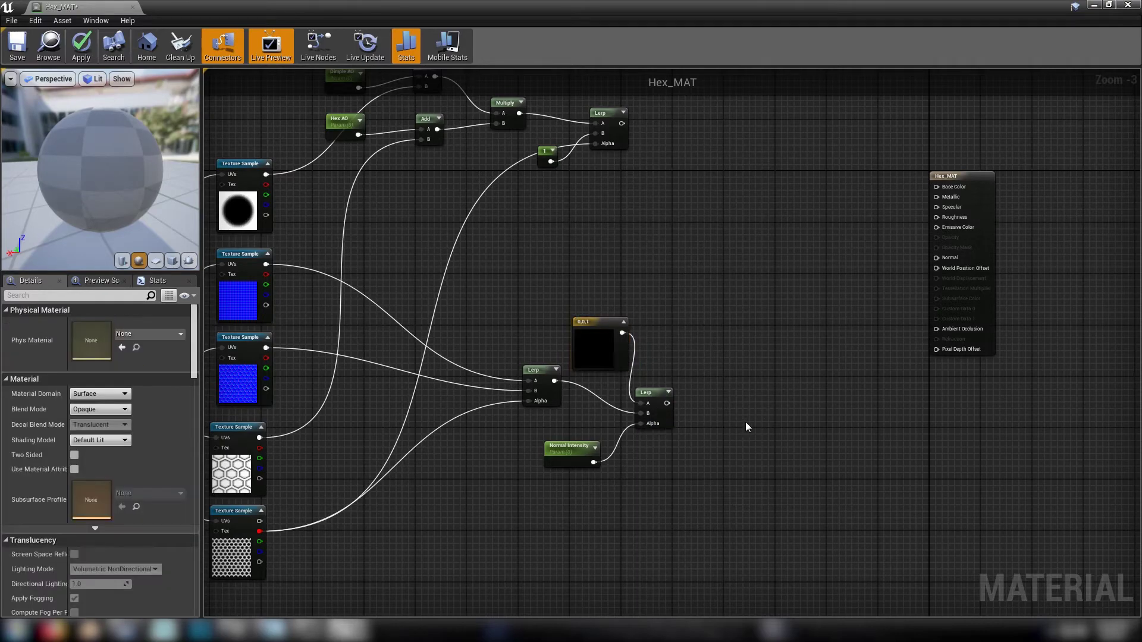
Connect the Normal Intensity Lerp to the material's Normal input and move the group of normal-blending nodes lower in the graph.
right_click_drag(648, 417, 555, 452)
left_click_drag(572, 437, 849, 291)
right_click_drag(483, 325, 669, 343)
left_click_drag(606, 354, 783, 561)
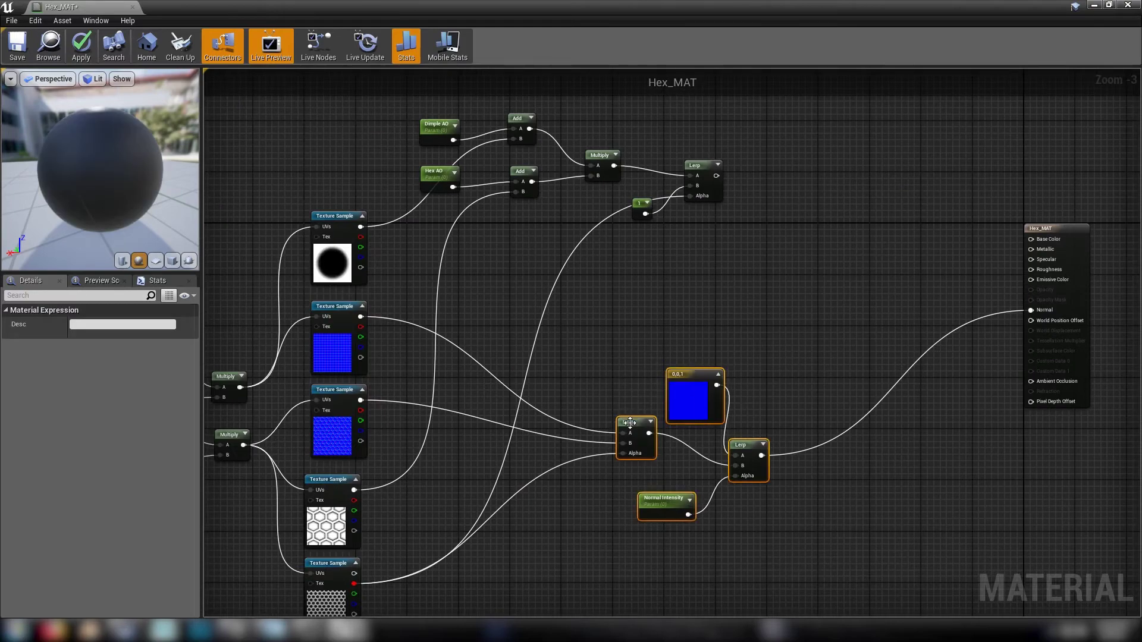
left_click_drag(630, 423, 658, 493)
mouse_move(107, 156)
left_mouse_down()
mouse_move(72, 156)
mouse_move(98, 156)
left_mouse_up()
left_click(787, 347)
Add a Clamp node after the AO Lerp and connect its output to the material's Ambient Occlusion input.
right_click_drag(787, 348, 591, 388)
right_click_drag(693, 359, 699, 429)
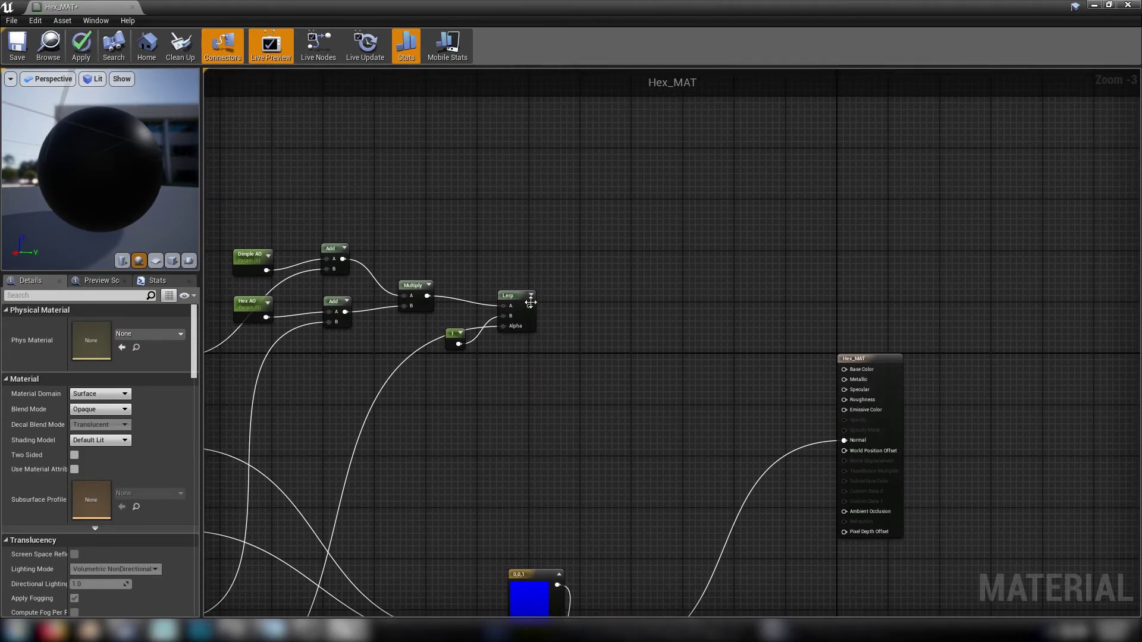
left_click_drag(529, 306, 562, 305)
type("clamp")
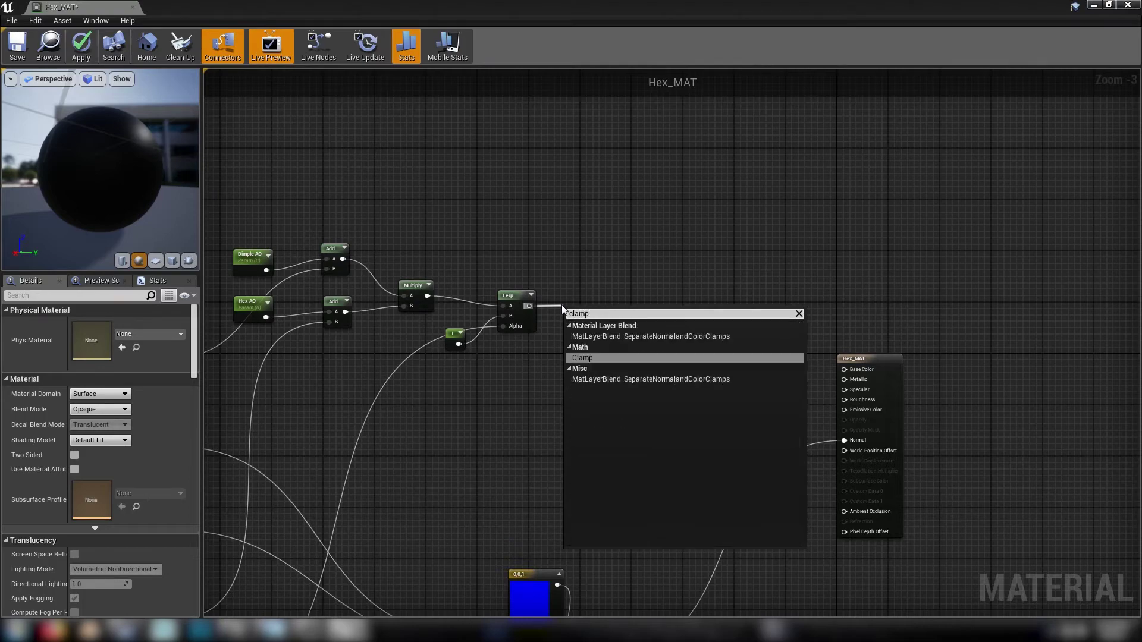
key("Return")
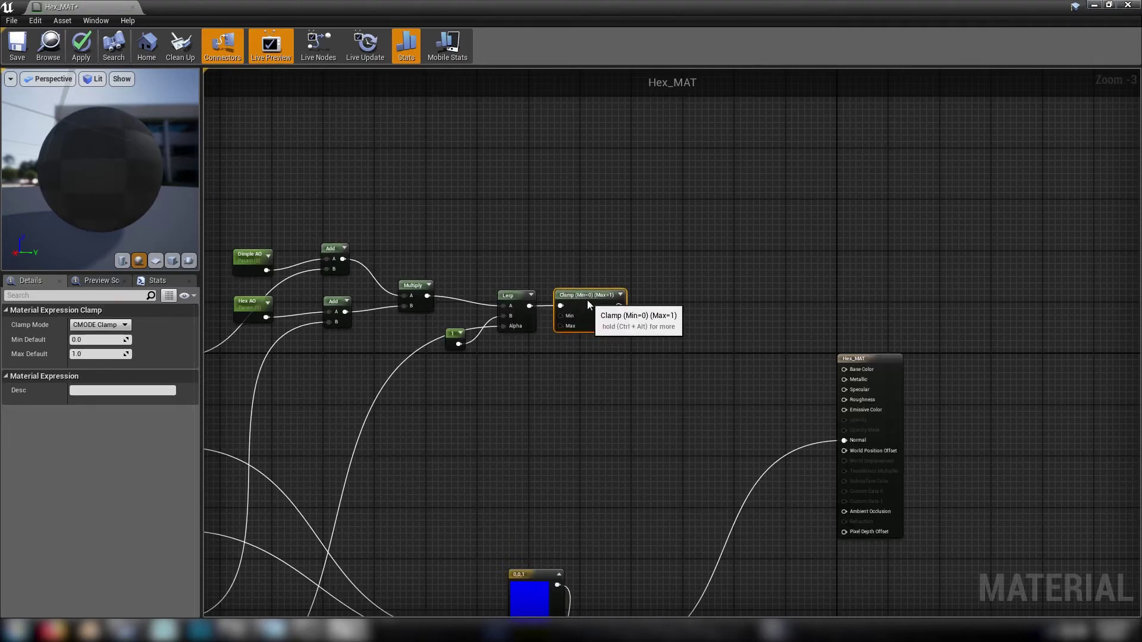
left_click(595, 378)
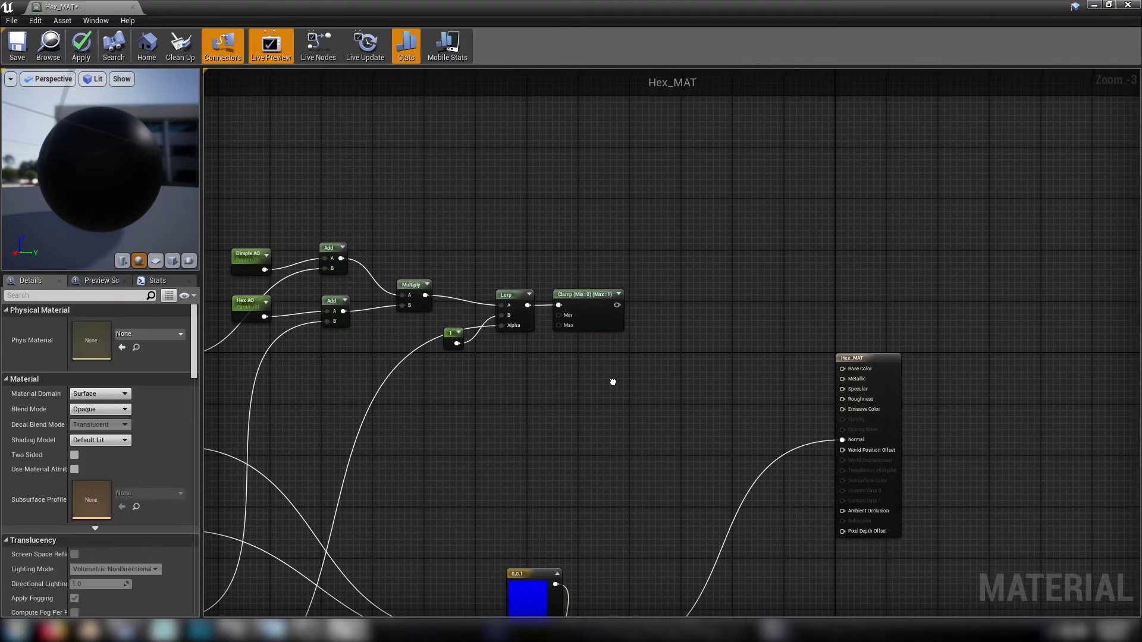
right_click_drag(612, 382, 523, 345)
left_click_drag(528, 269, 756, 474)
Preview the AO Clamp node on the sphere, rotate the view to inspect the pattern, and stop previewing it.
right_click_drag(454, 377, 809, 398)
left_click(862, 282)
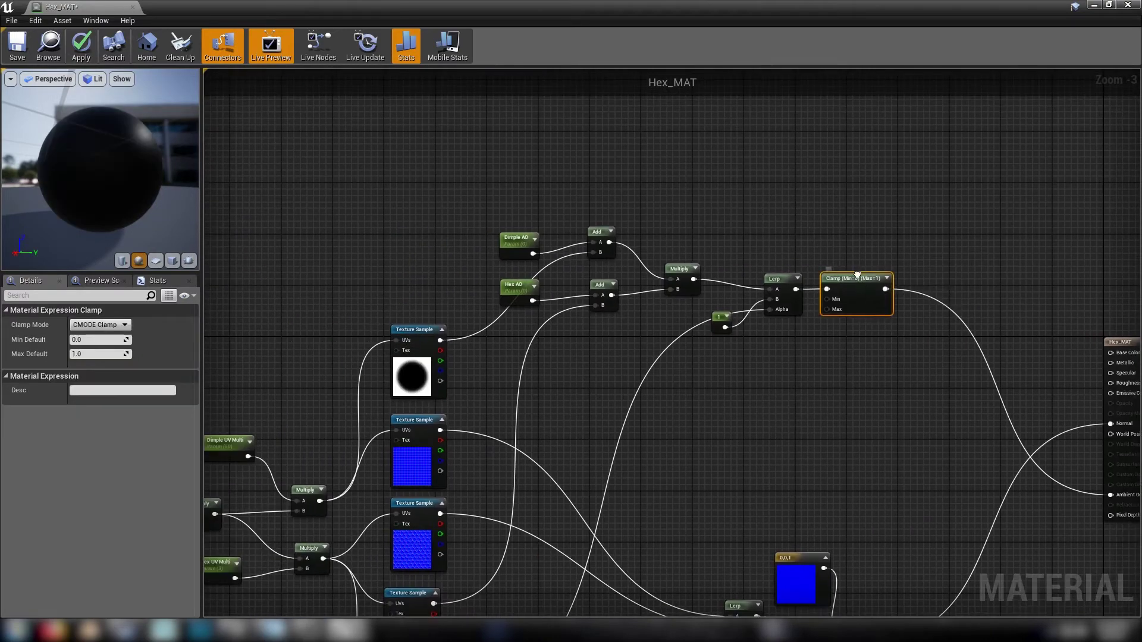
right_click(855, 274)
left_click(870, 285)
left_click_drag(120, 173, 132, 202)
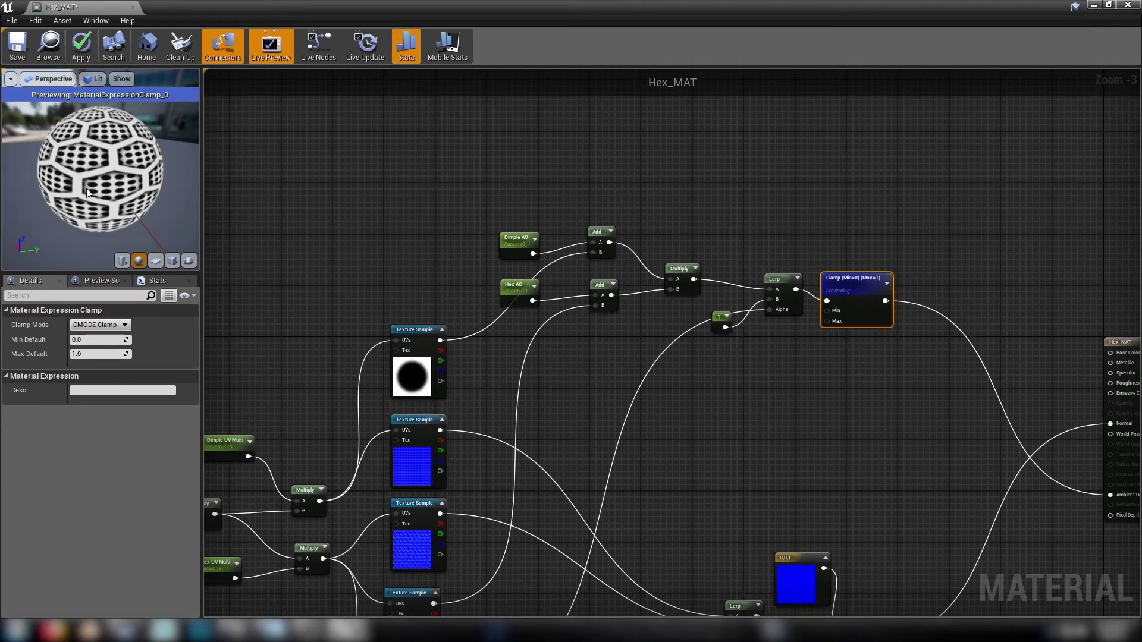
right_click(849, 271)
right_click(852, 279)
left_click(856, 282)
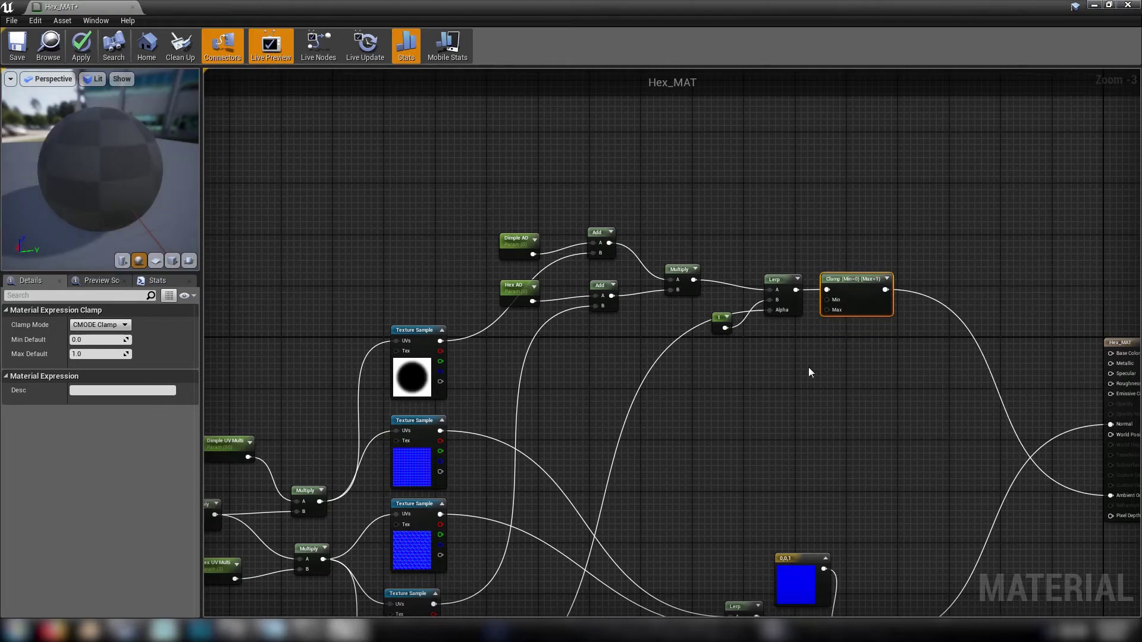
left_click_drag(24, 154, 114, 167)
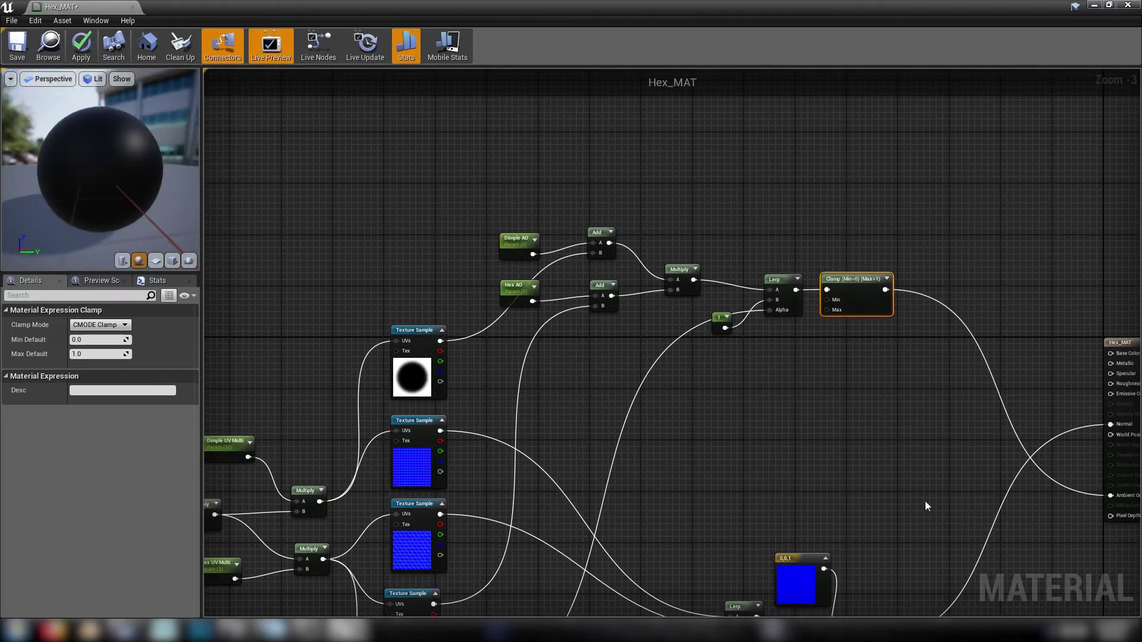
Add a three-component constant below the AO nodes and convert it to a vector parameter named Dimple Color.
right_click_drag(925, 503, 722, 402)
right_click_drag(487, 307, 379, 325)
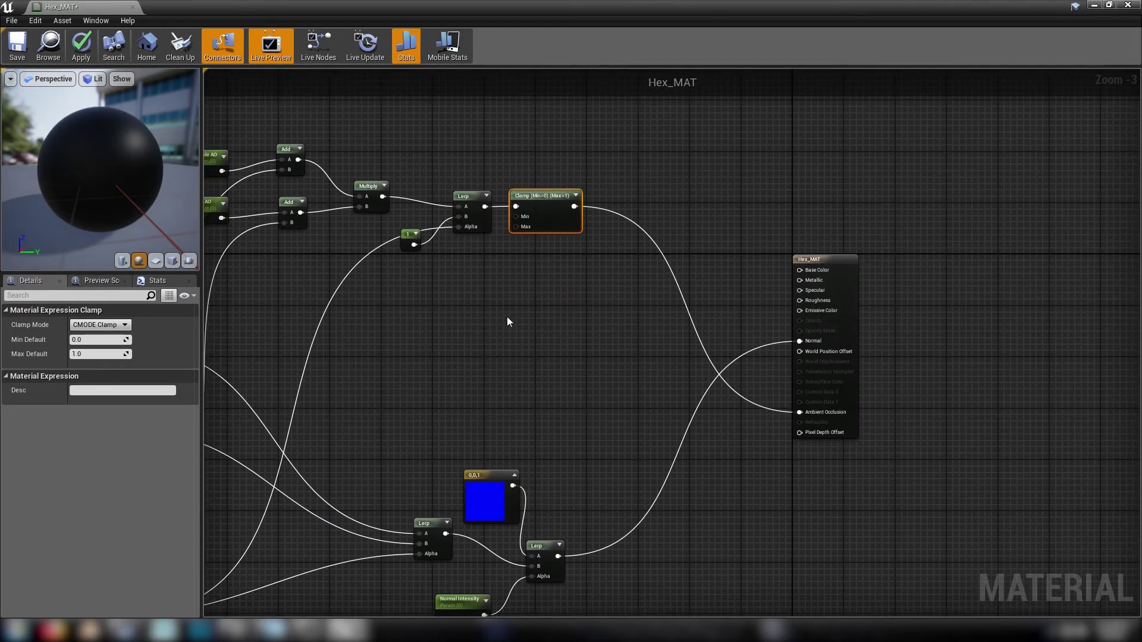
left_click(507, 316)
key("3")
left_click(435, 308)
left_click_drag(453, 314, 450, 299)
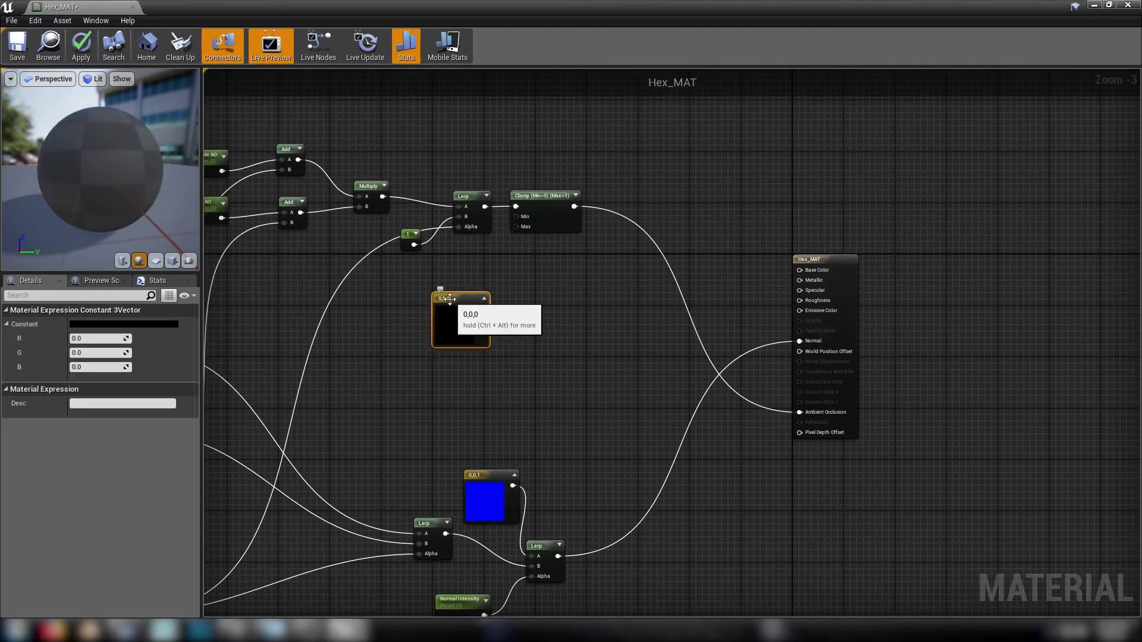
right_click(448, 298)
left_click(460, 304)
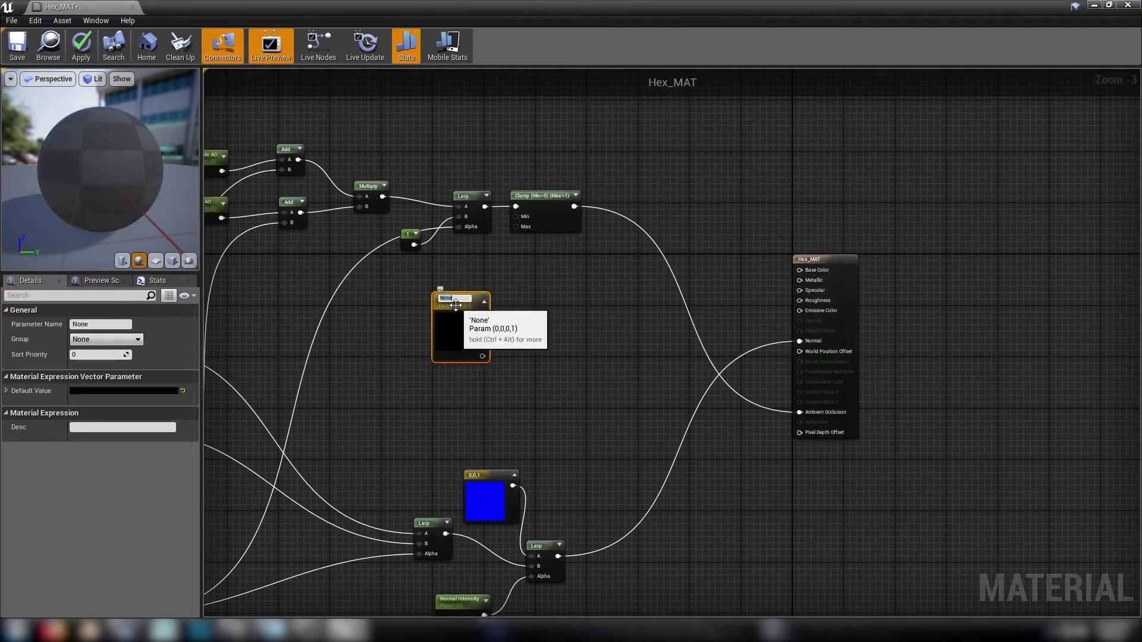
type("Dimple Color")
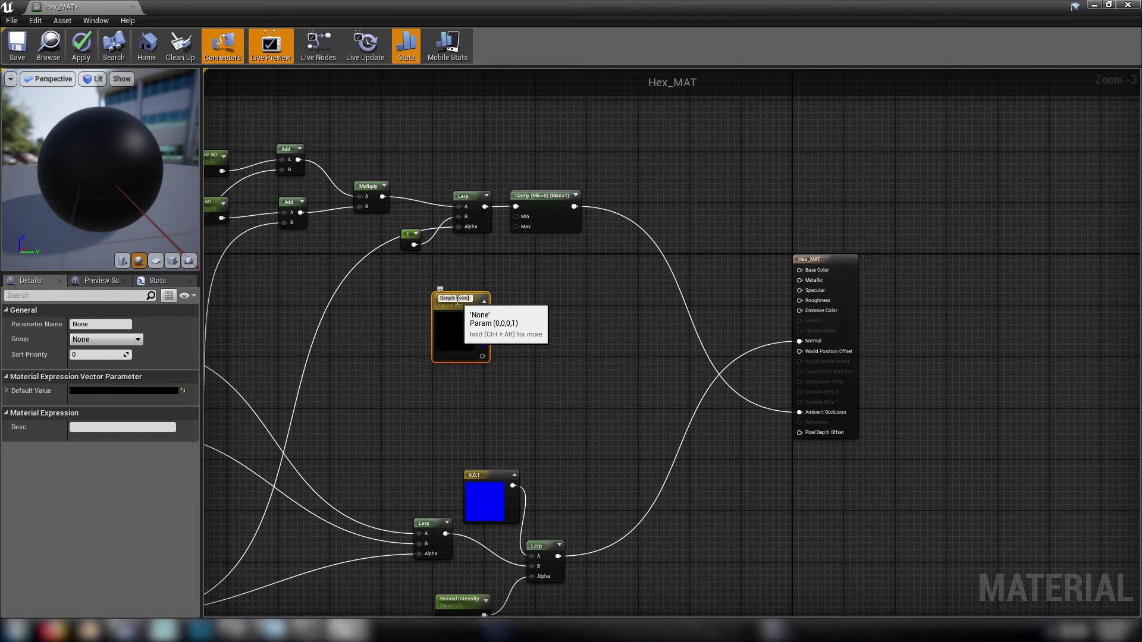
key("Return")
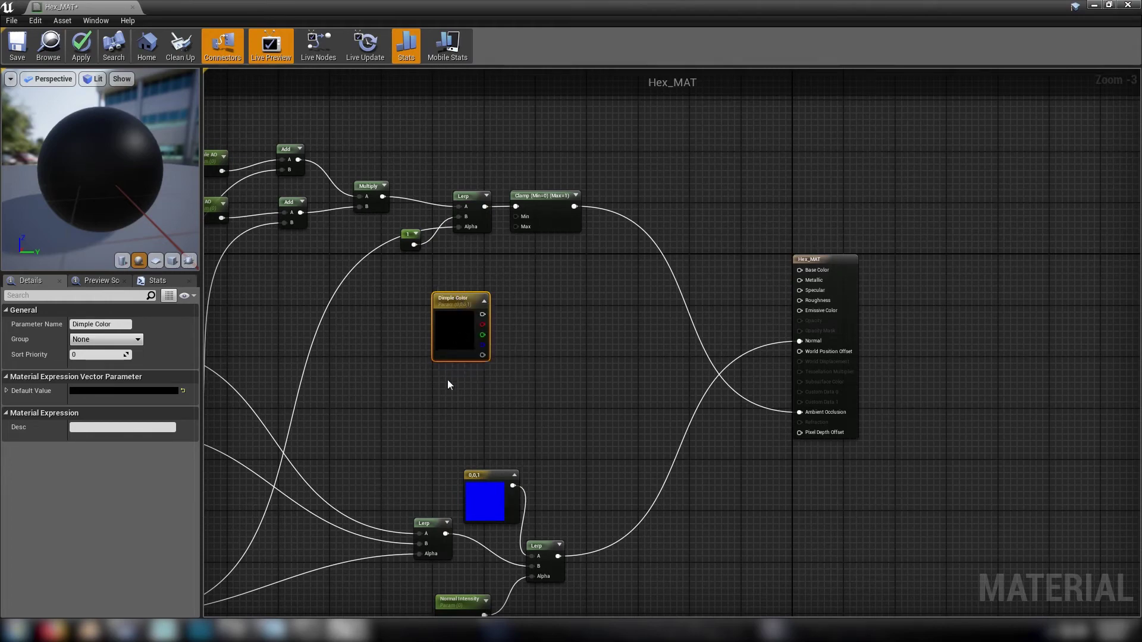
Duplicate the Dimple Color parameter and rename the copy Hex Color.
key("ctrl+c")
key("ctrl+v")
left_click_drag(95, 324, 47, 320)
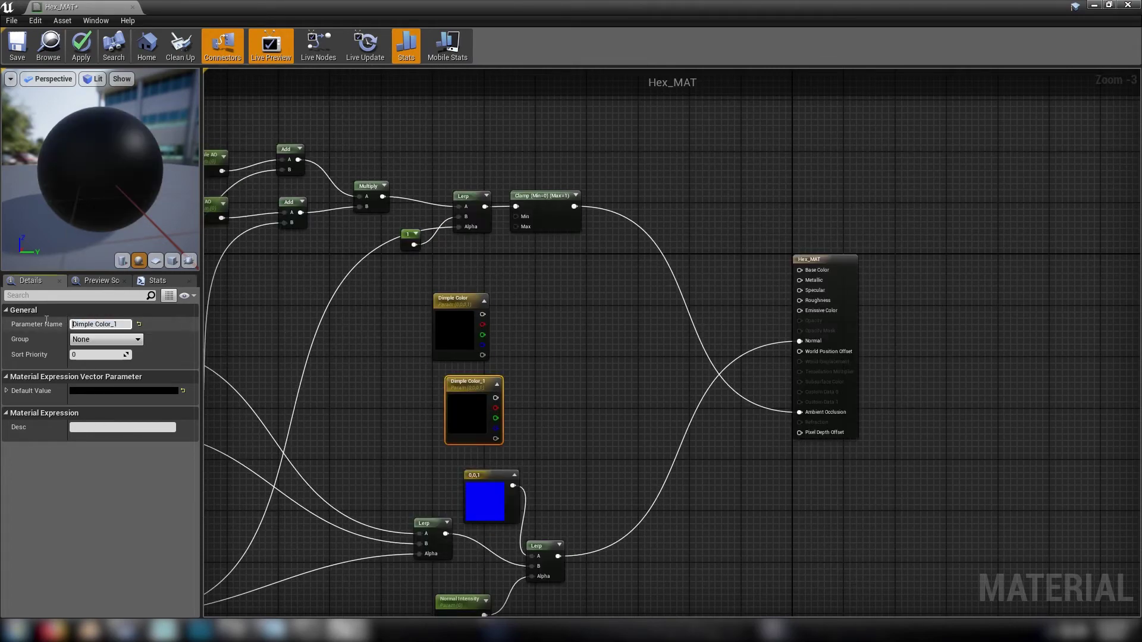
key("ctrl+a")
type("Hex Color")
key("Return")
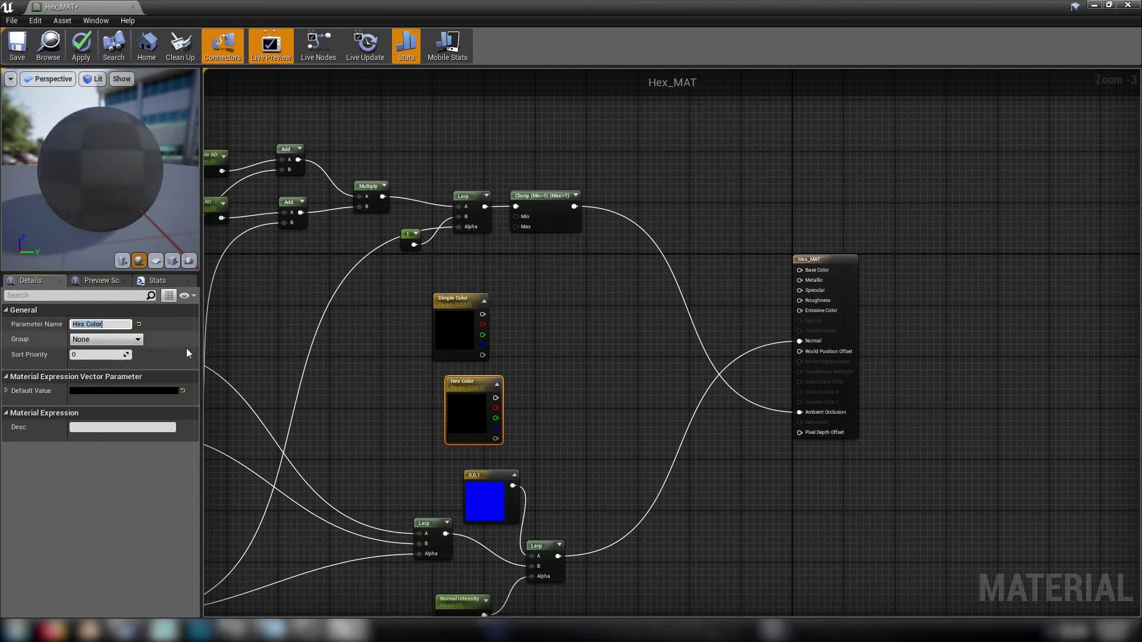
Set the Hex Color parameter's default value to white.
left_click(148, 391)
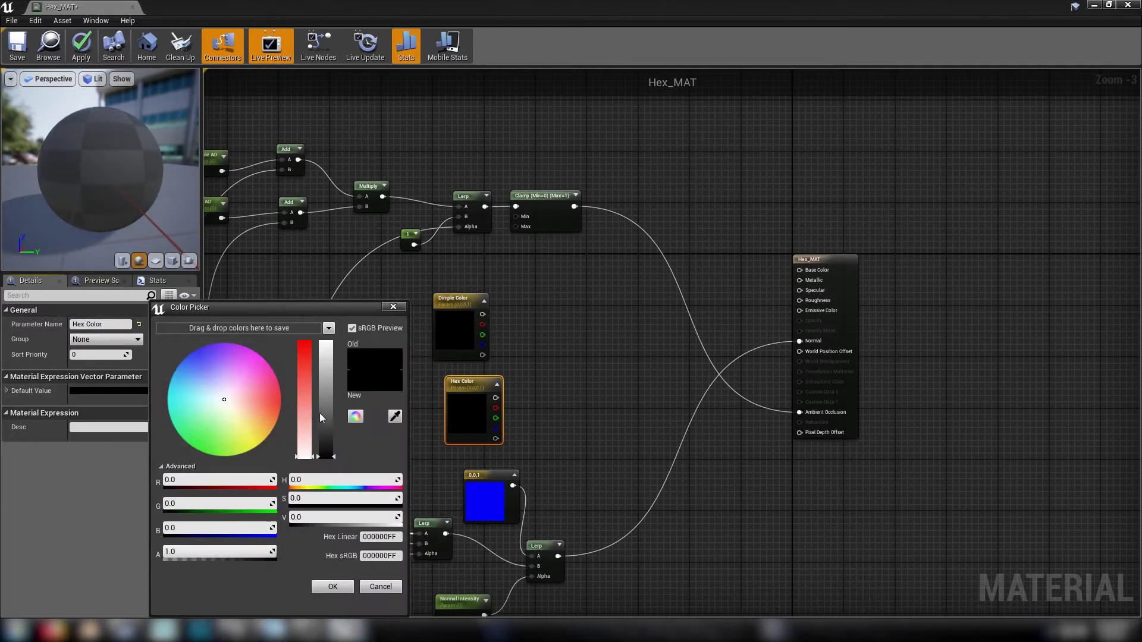
left_click_drag(325, 416, 329, 324)
left_click(344, 590)
left_click(333, 587)
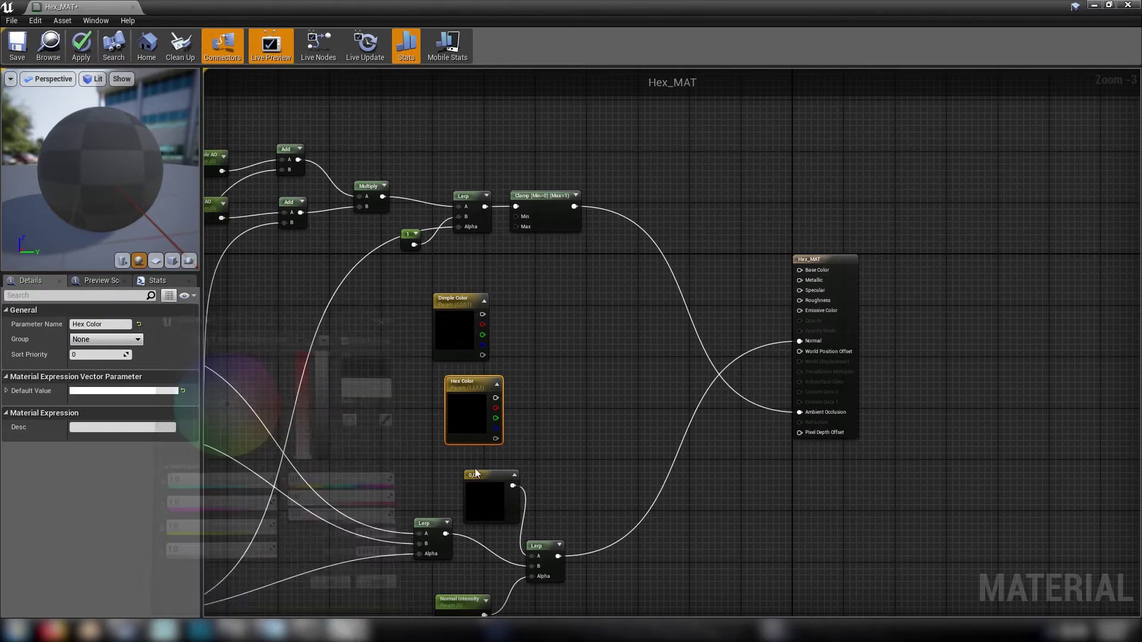
Add a Lerp node with Dimple Color in A, Hex Color in B and the hex mask's red channel in Alpha.
left_click(558, 353)
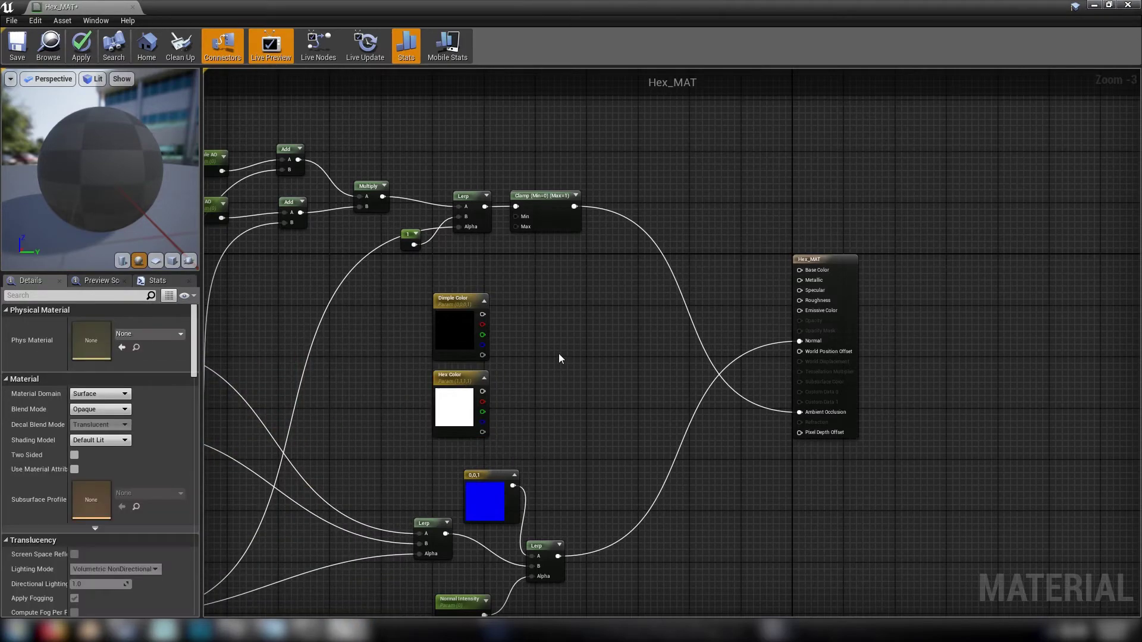
left_click(529, 327)
left_click_drag(482, 315, 285, 453)
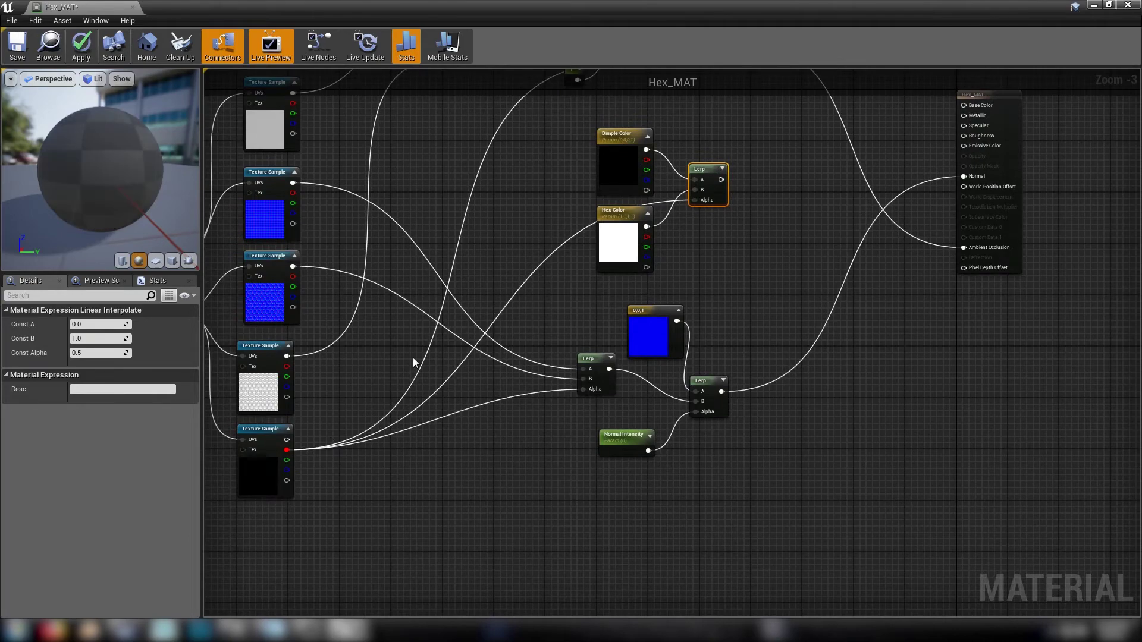
Add a Multiply node with the AO Clamp output in A and the color Lerp in B.
right_click_drag(787, 74, 559, 249)
left_click(559, 248)
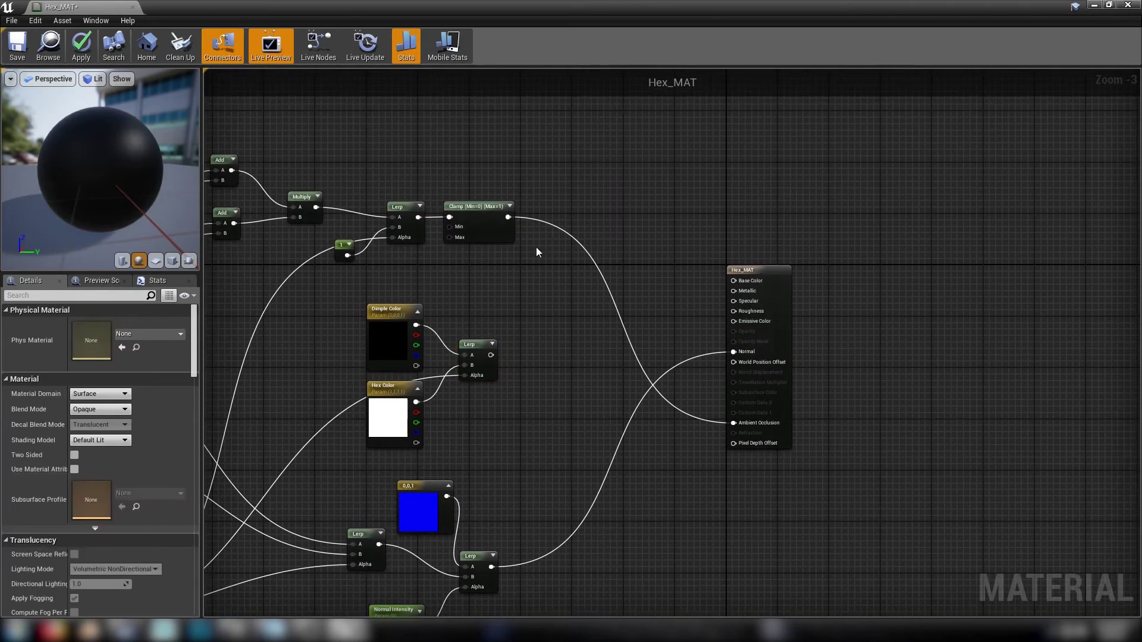
left_click(537, 248)
left_click_drag(491, 355, 509, 217)
Preview the color Multiply node on the sphere, inspect it from another angle, and stop previewing it.
right_click(548, 258)
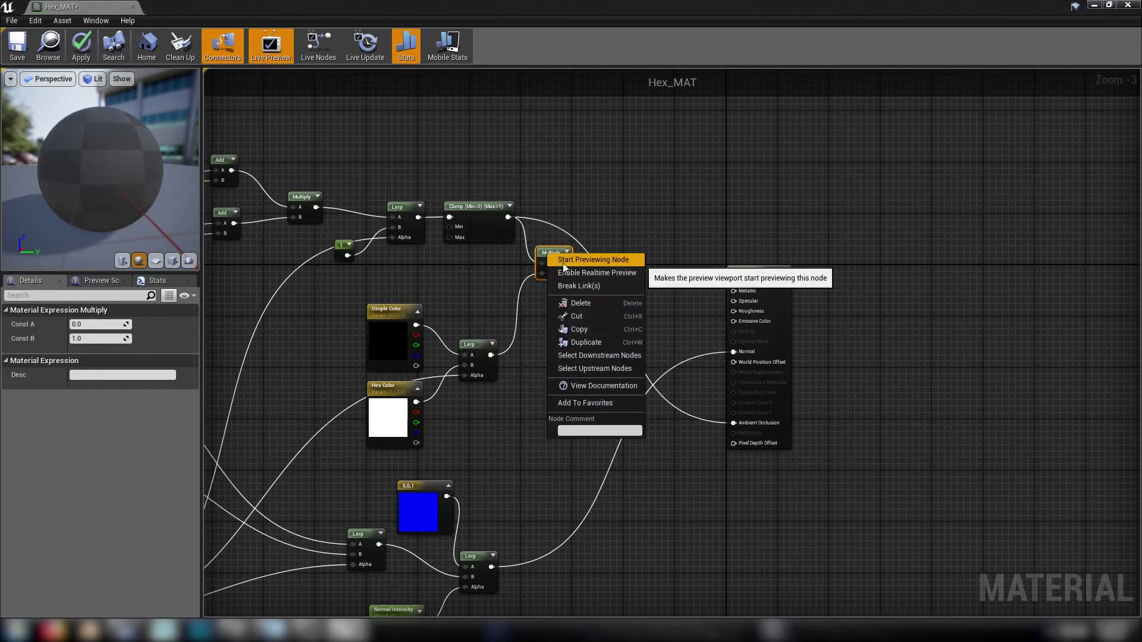
left_click(574, 256)
left_click_drag(138, 183, 193, 164)
right_click(555, 253)
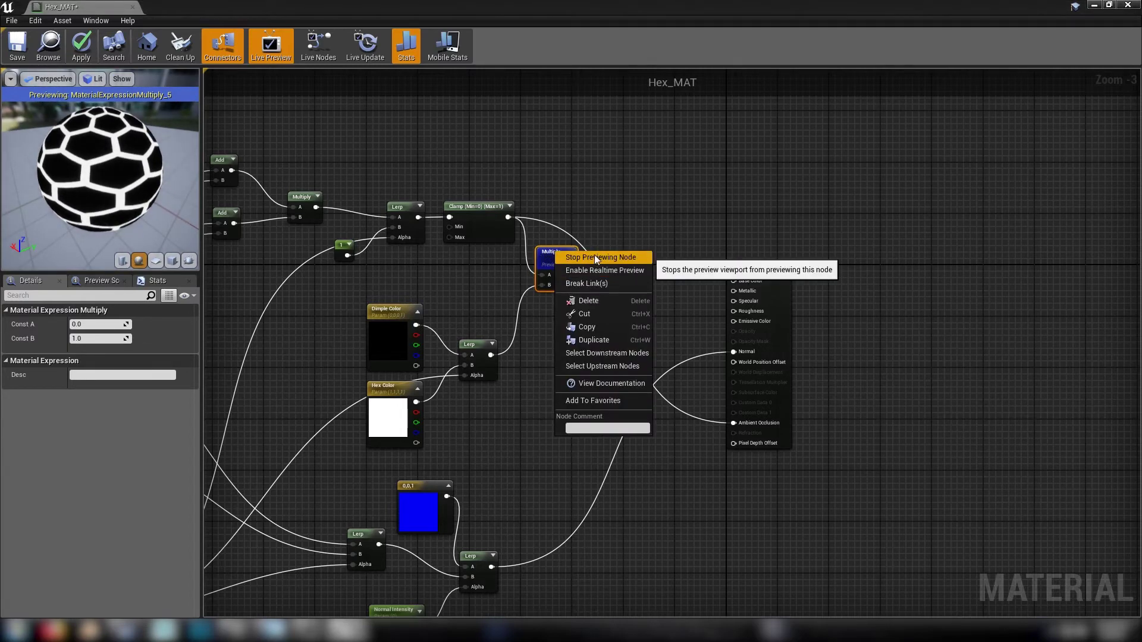
left_click(594, 254)
left_click(590, 355)
Add a 1-x node after the color Multiply and place a new unconnected Multiply node beside it.
right_click_drag(590, 355, 518, 320)
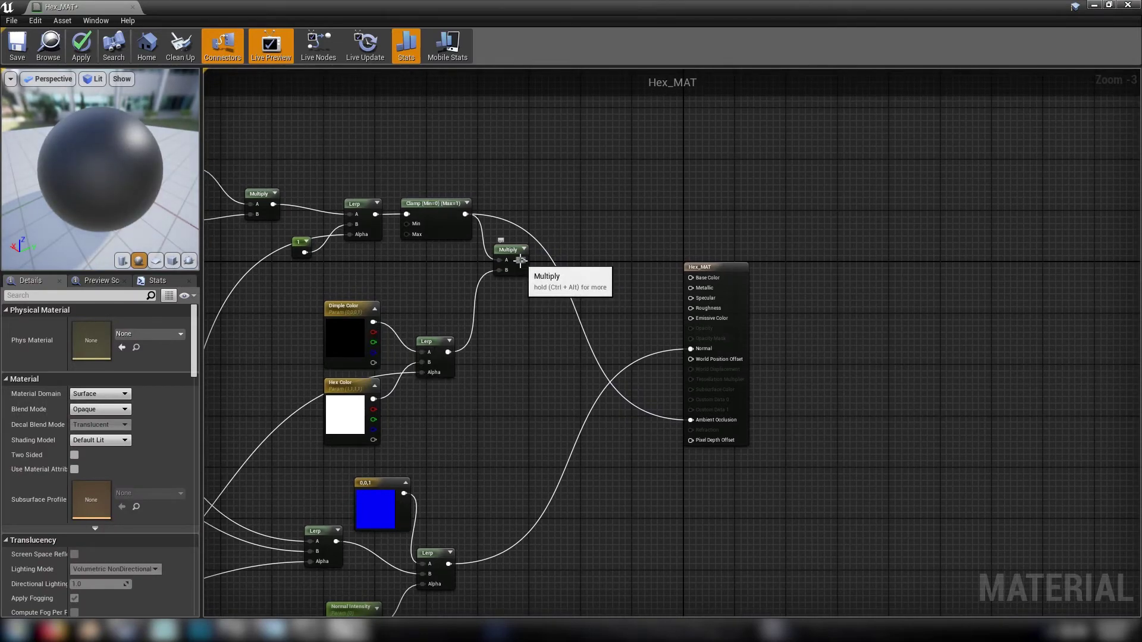
left_click_drag(521, 260, 547, 259)
type("1-x")
key("Return")
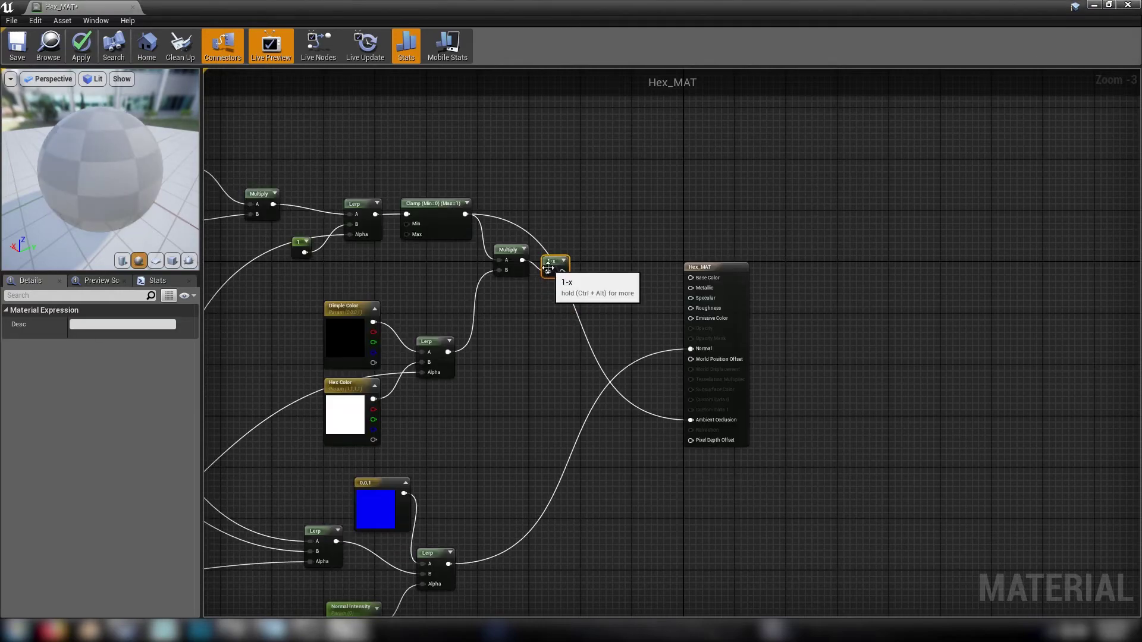
left_click(575, 316)
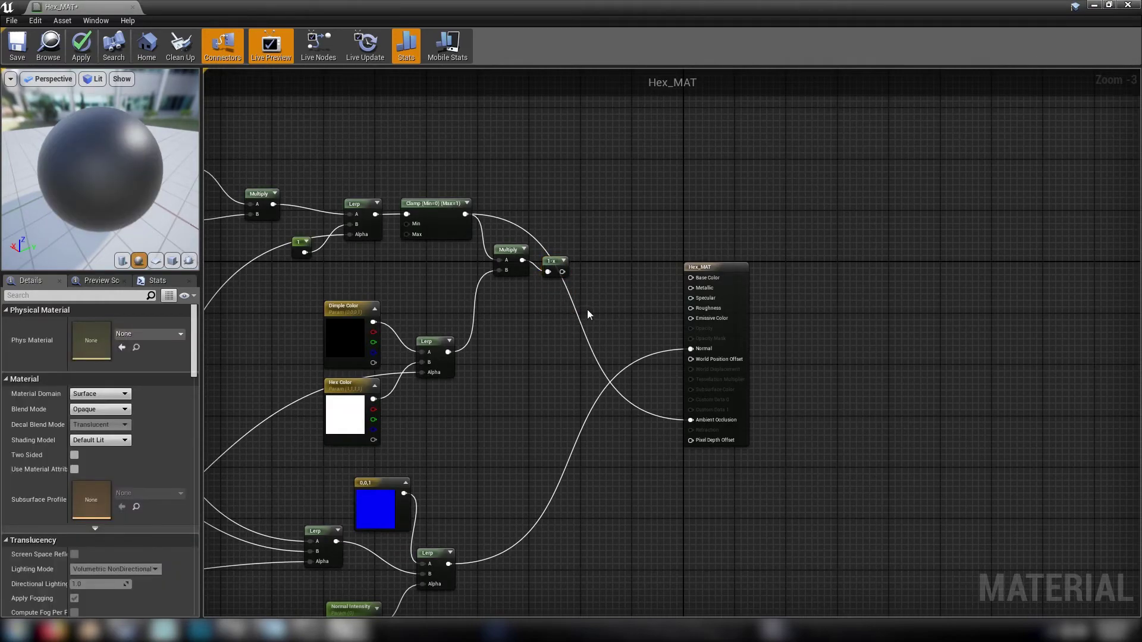
left_click(587, 310)
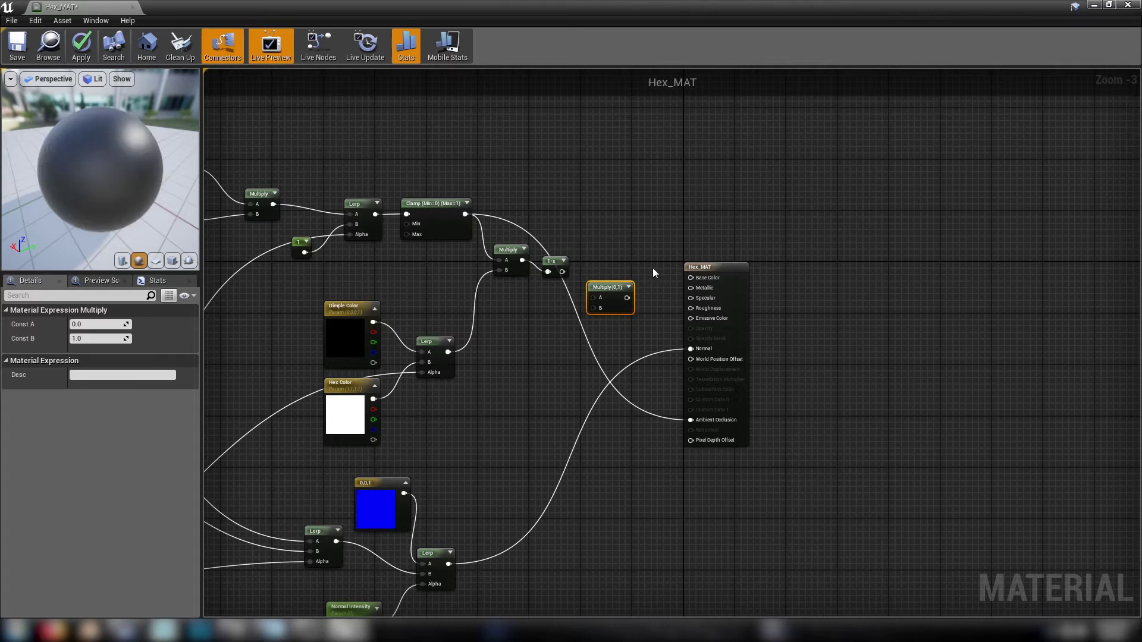
Move the Hex_MAT output node farther from the other nodes and add a Fresnel node in the freed space.
left_click_drag(711, 272, 920, 272)
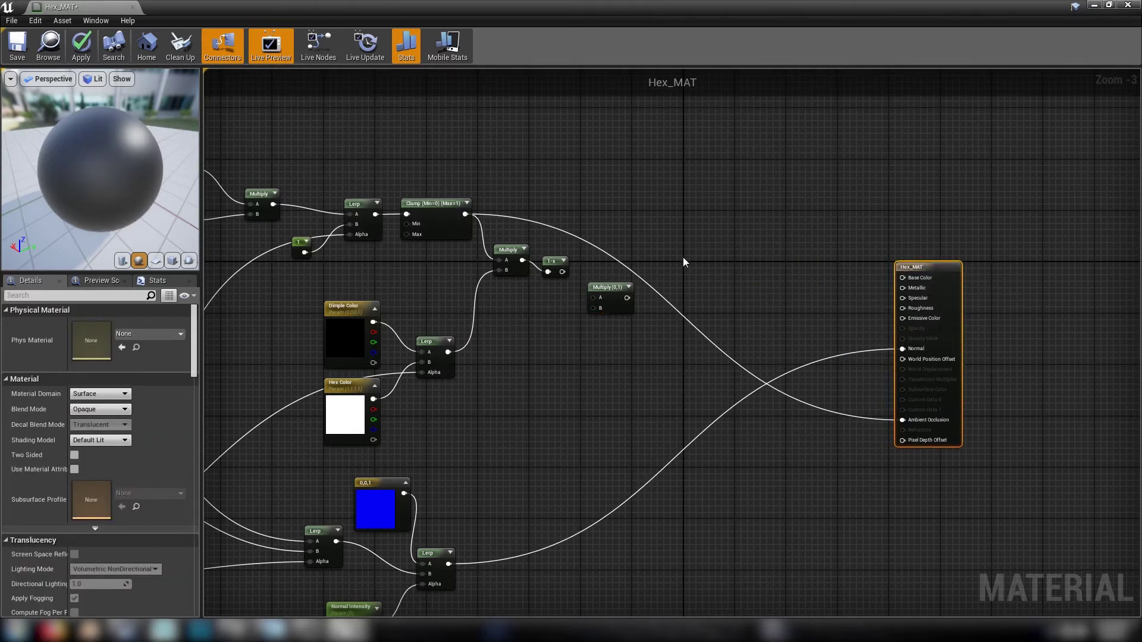
right_click(671, 266)
type("fre")
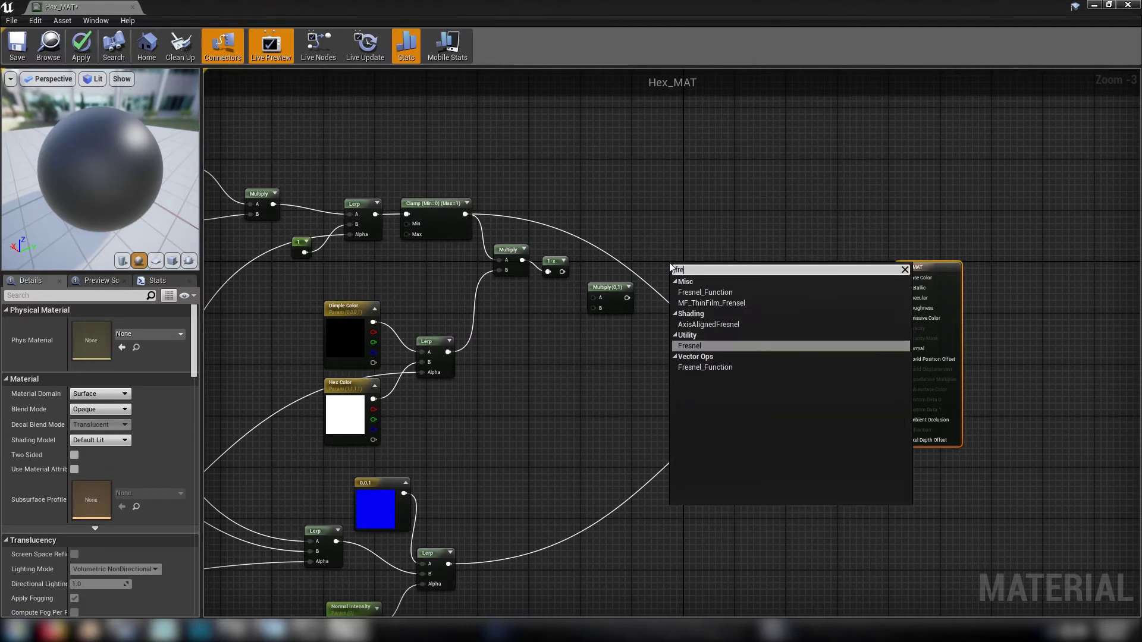
type("sne")
left_click(690, 334)
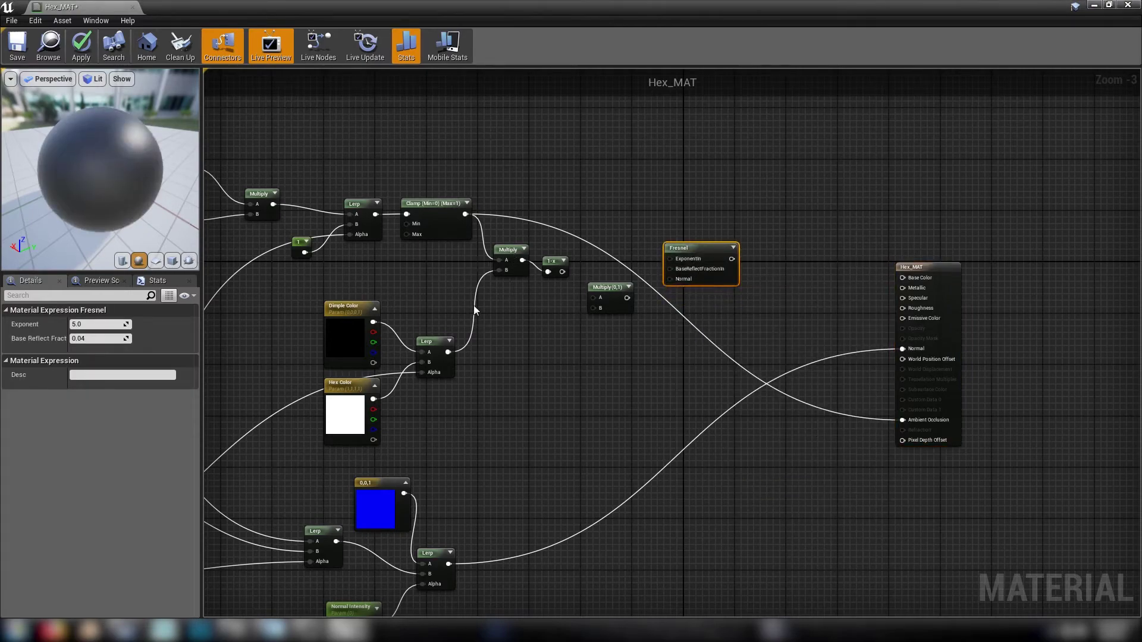
Add a scalar parameter named Fresnel Power next to the unconnected Multiply node.
left_click(518, 323)
left_click(526, 312)
type("ss")
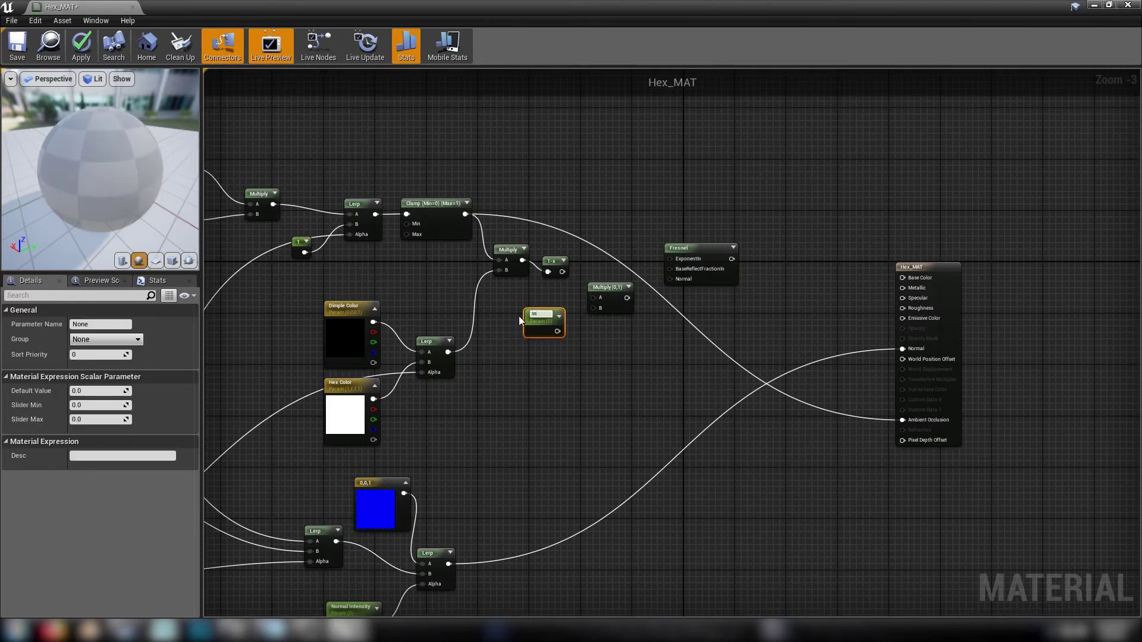
key("BackSpace")
key("BackSpace")
type("Fresne")
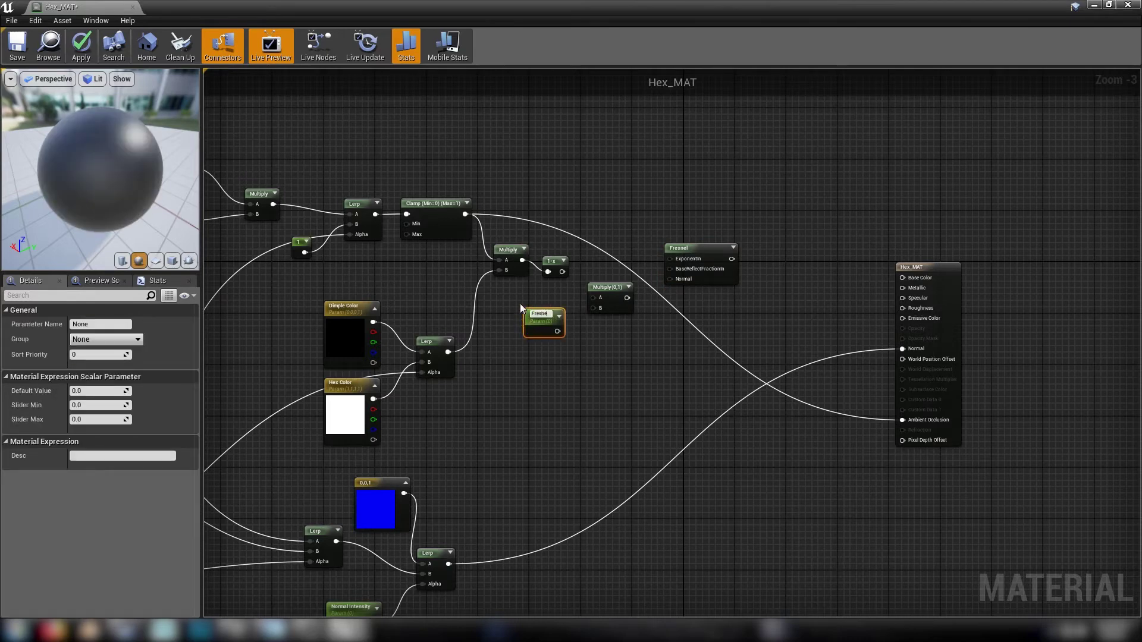
type("l Power")
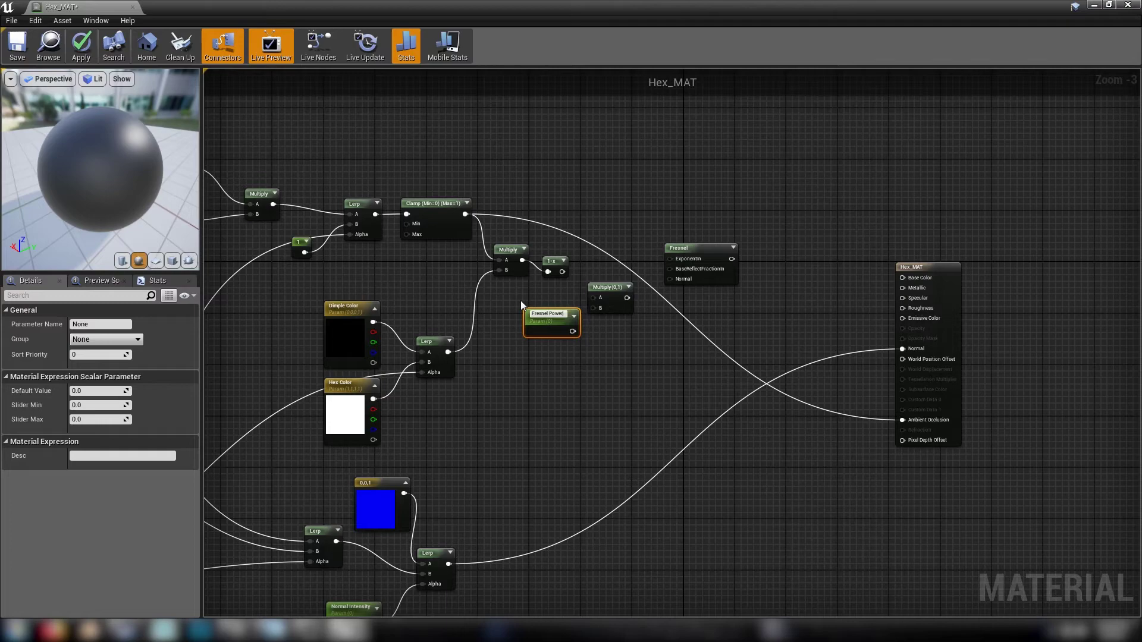
key("Return")
Preview the Fresnel node on the sphere and inspect it from another angle.
left_click(684, 249)
right_click(689, 250)
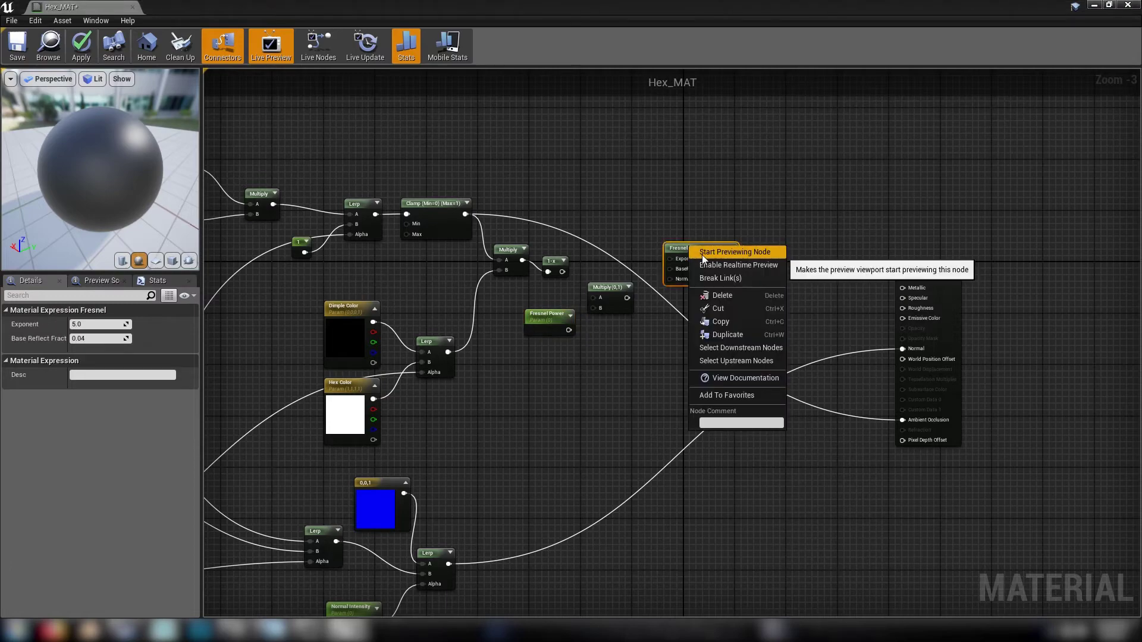
left_click(714, 252)
left_click_drag(101, 179, 176, 177)
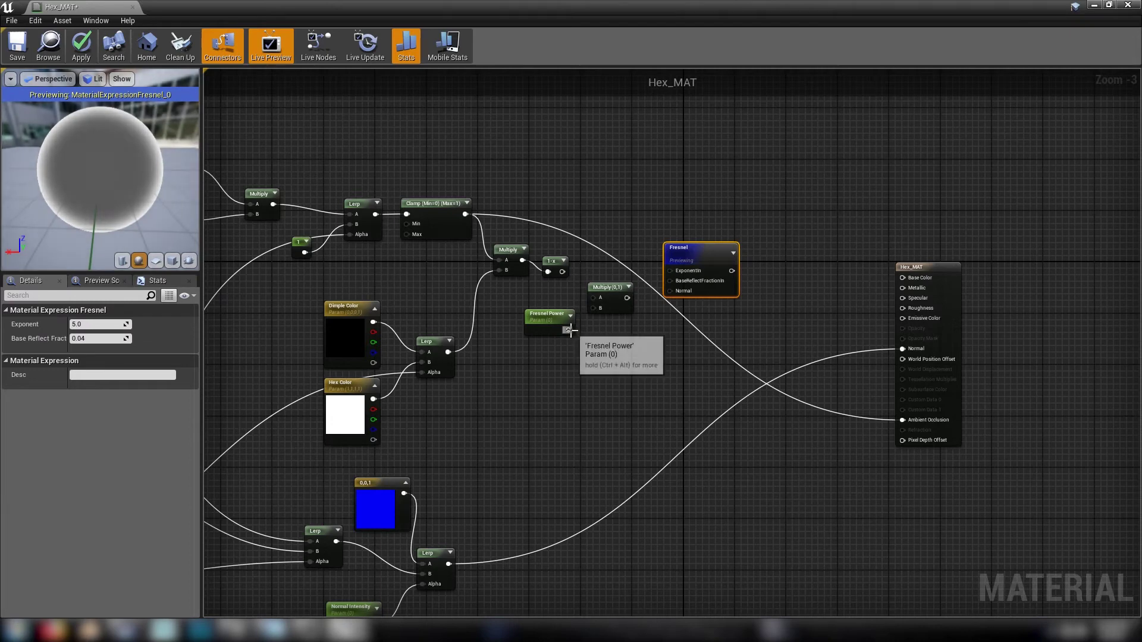
Set Fresnel Power's default to 4 and multiply it with the 1-x output to feed the Fresnel node's ExponentIn.
left_click_drag(568, 330, 595, 308)
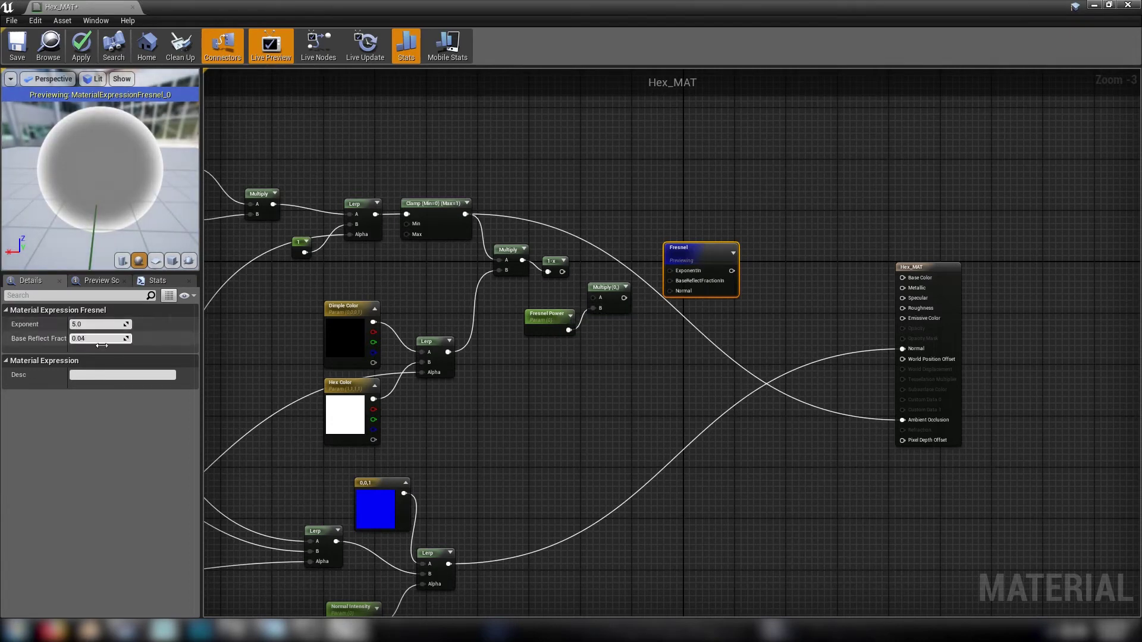
left_click(546, 315)
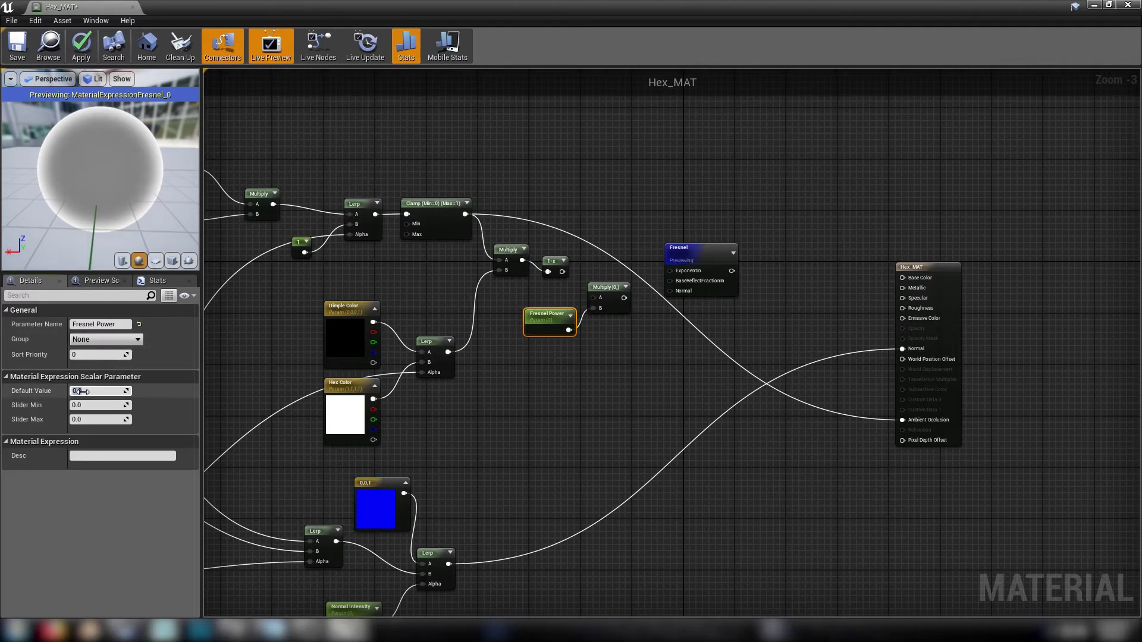
type("4")
key("Return")
left_click_drag(563, 272, 678, 271)
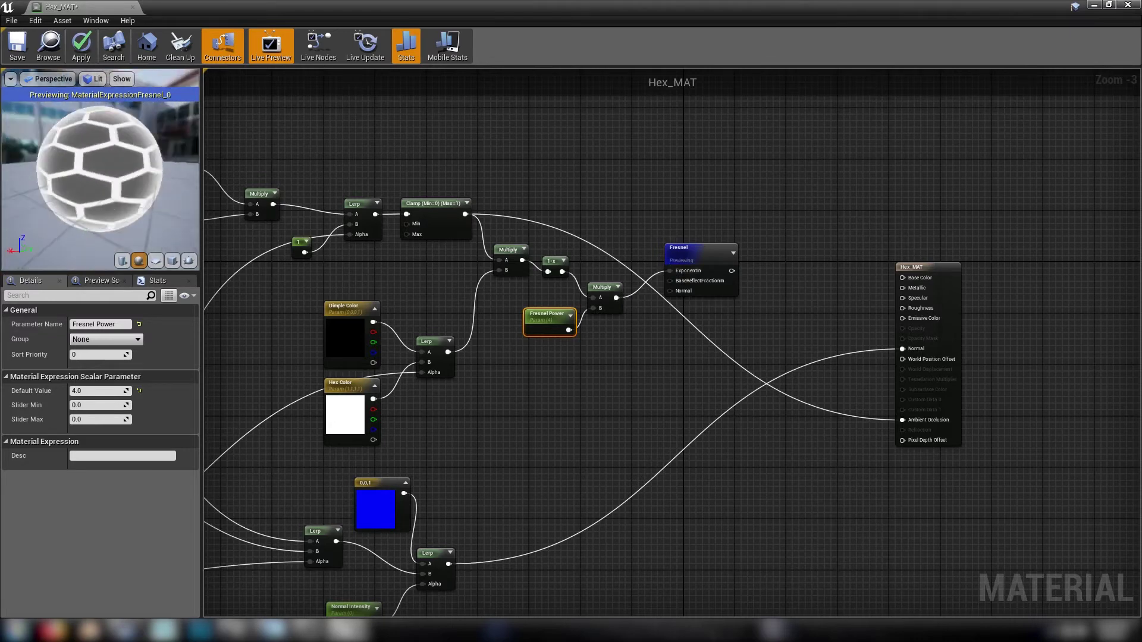
Stop previewing the Fresnel node after inspecting the sphere, and connect its output to the material's Base Color.
left_click_drag(100, 169, 128, 185)
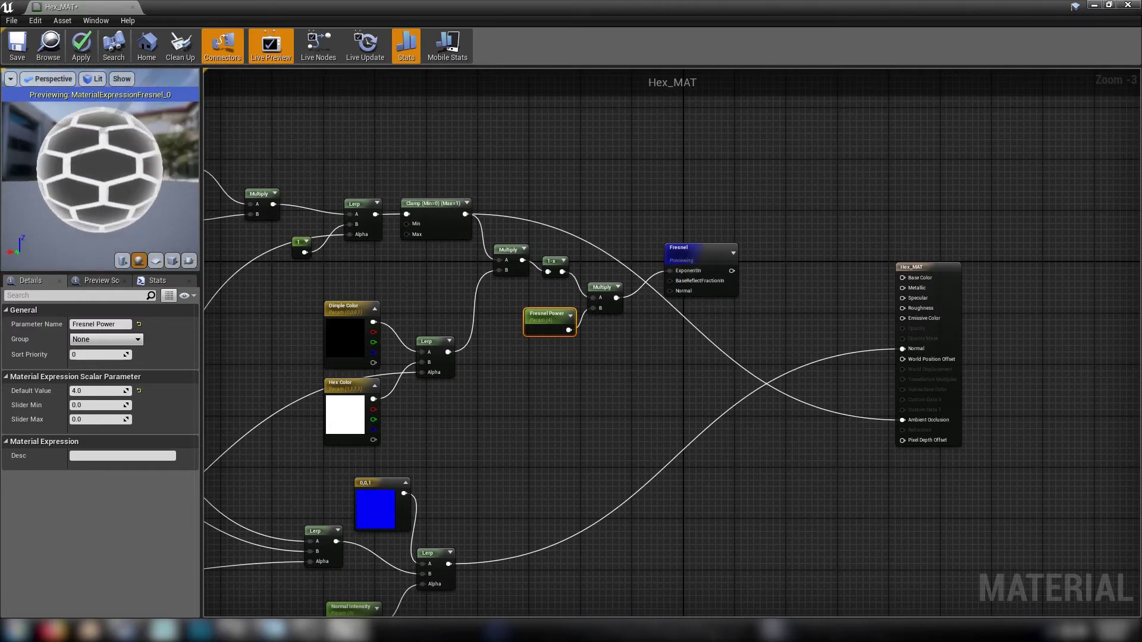
right_click(683, 254)
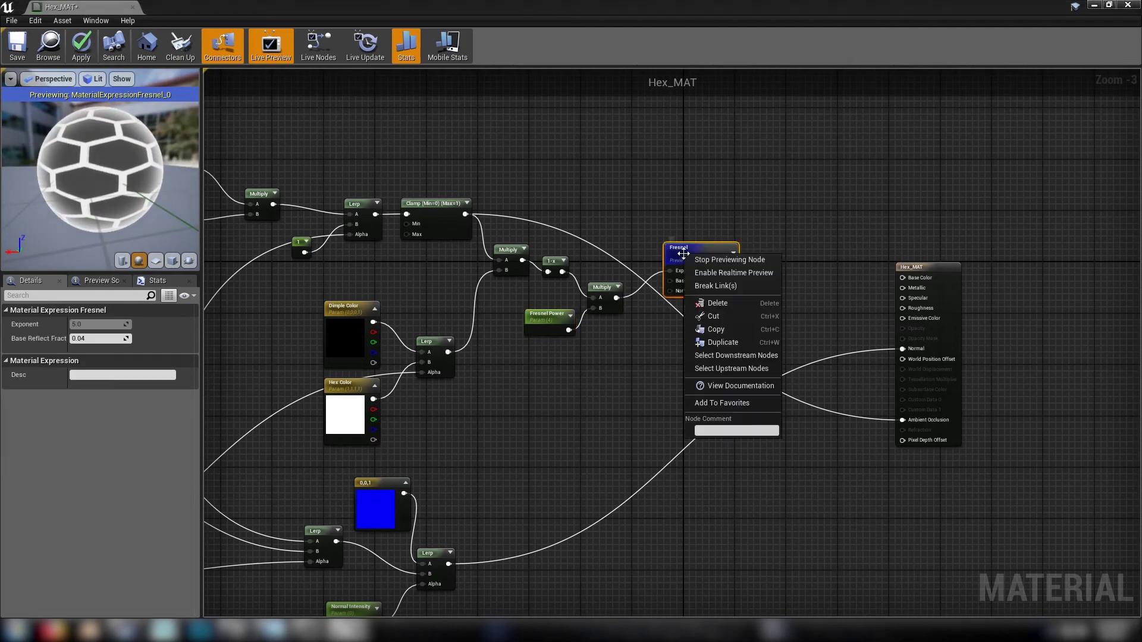
left_click(729, 260)
left_click_drag(732, 258, 922, 279)
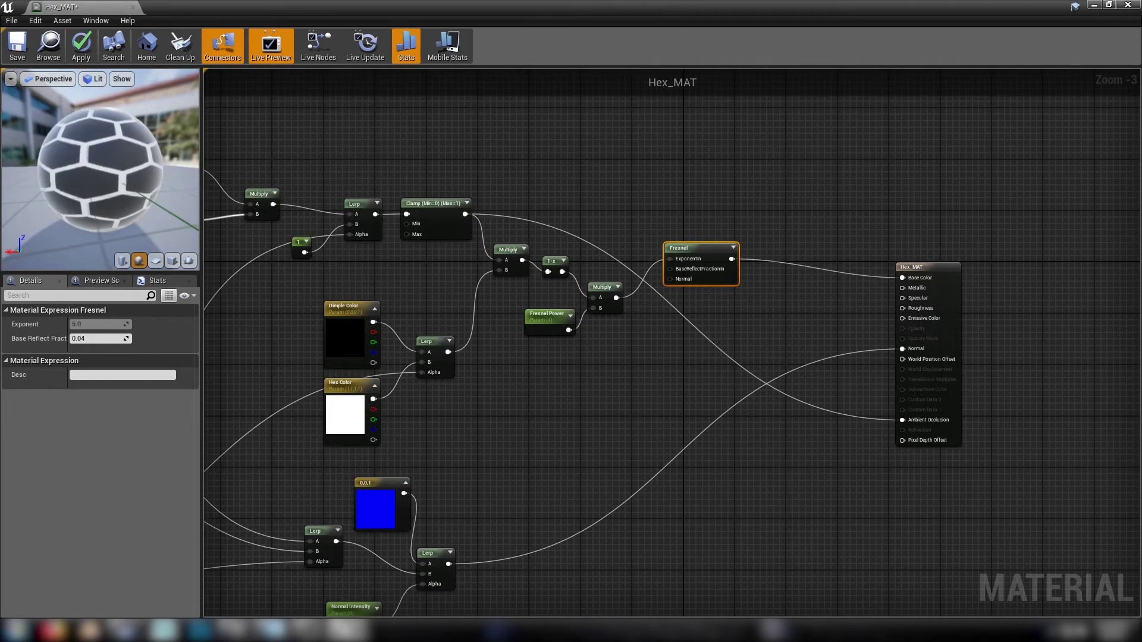
left_click_drag(150, 180, 95, 168)
Set the default value of both the Dimple AO and Hex AO parameters to 1.
left_click(535, 411)
right_click_drag(526, 434, 676, 413)
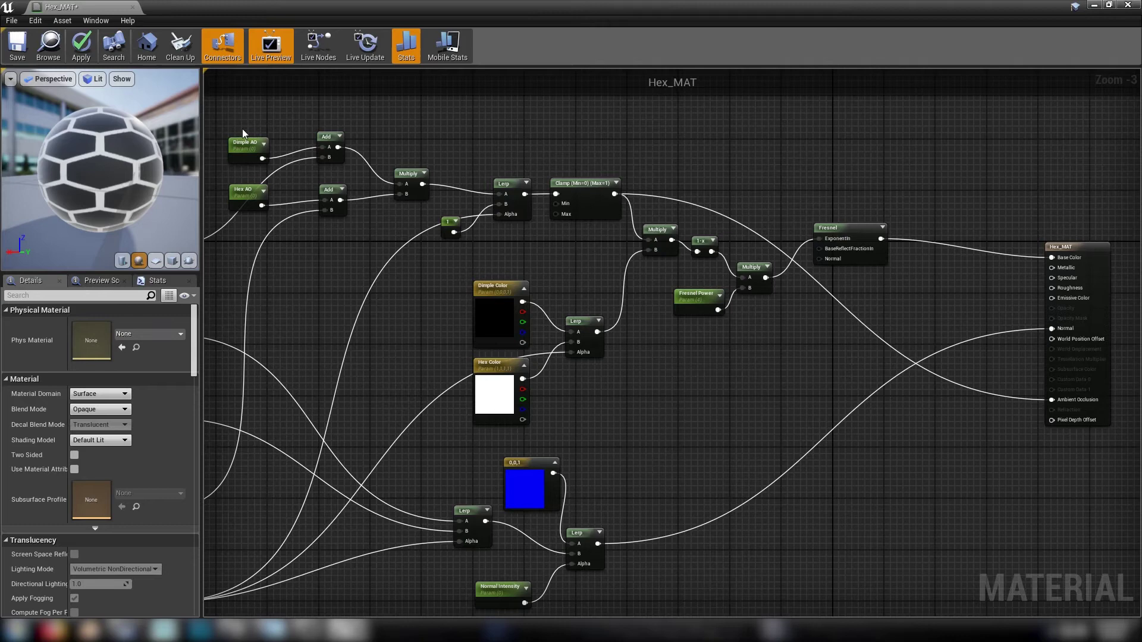
left_click_drag(292, 245, 291, 247)
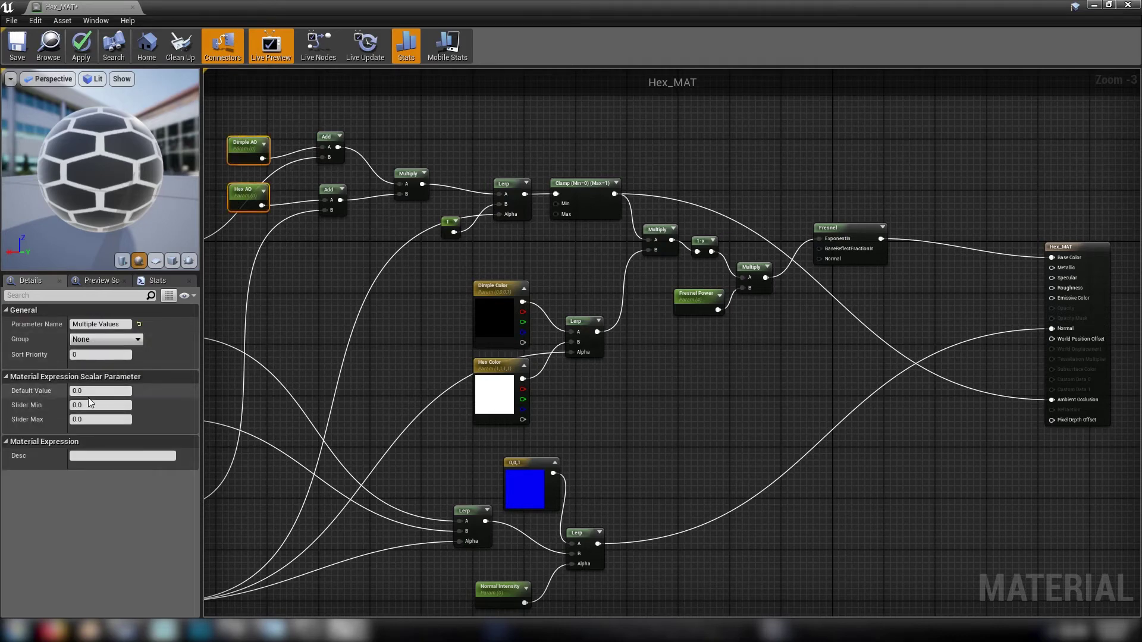
key("Return")
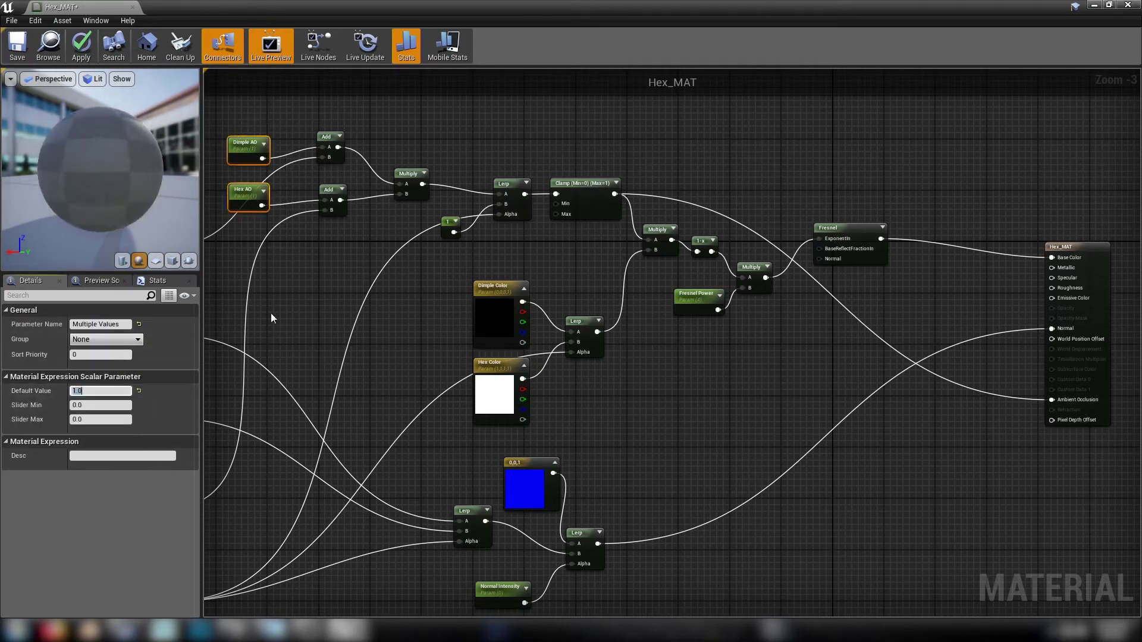
left_click_drag(148, 189, 143, 235)
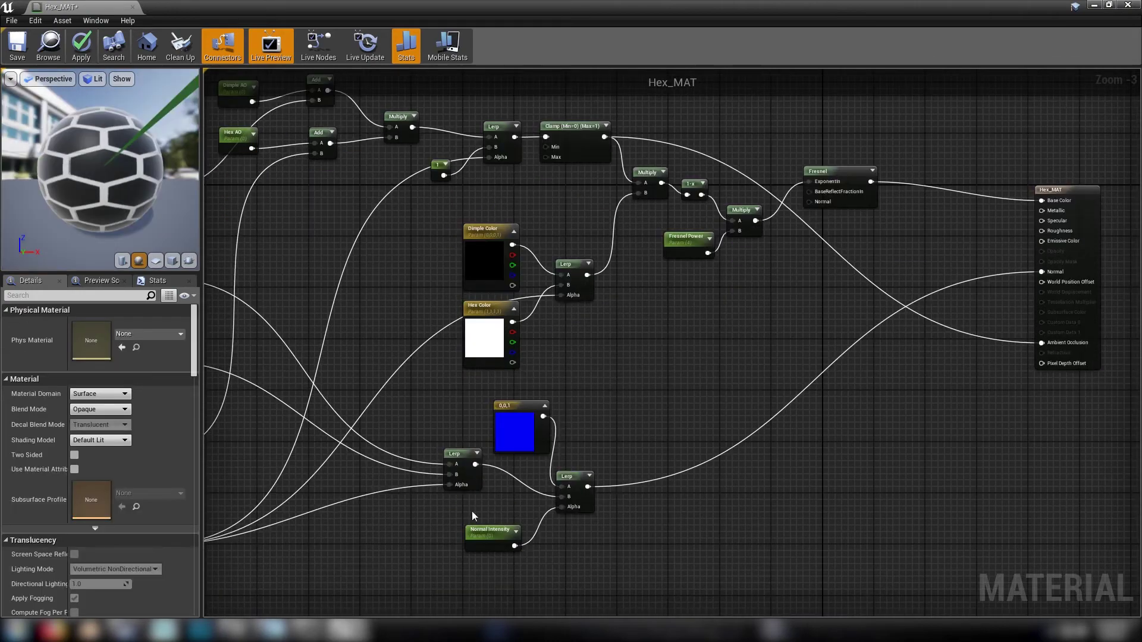
Set the Normal Intensity parameter's default value to 1 and inspect the preview sphere.
left_click_drag(424, 501, 469, 562)
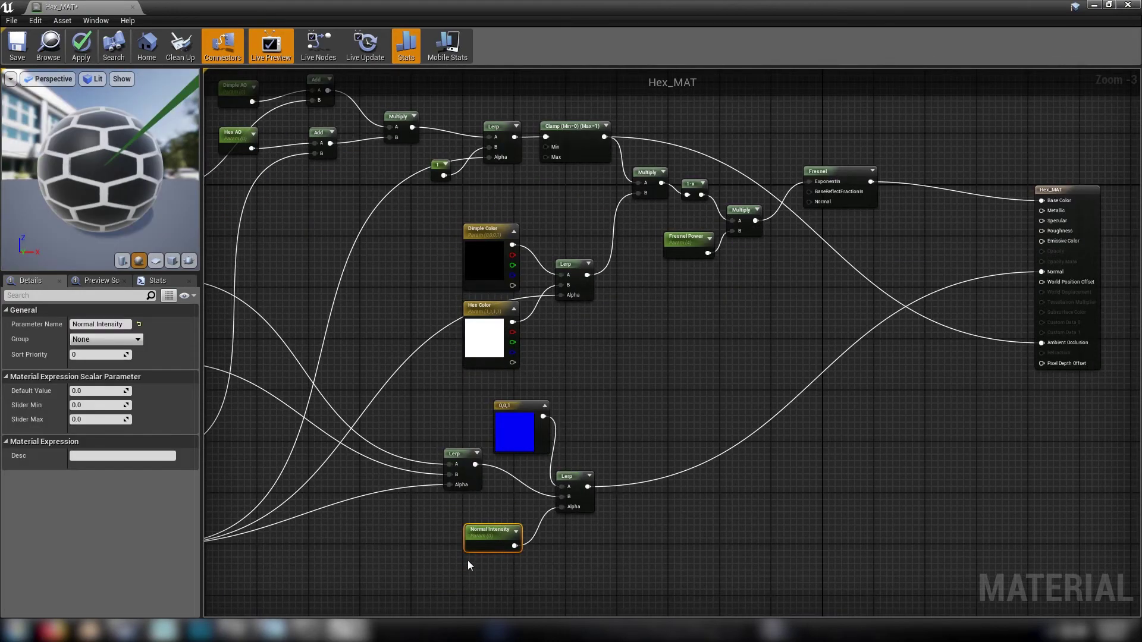
left_click(86, 390)
type("1")
key("Return")
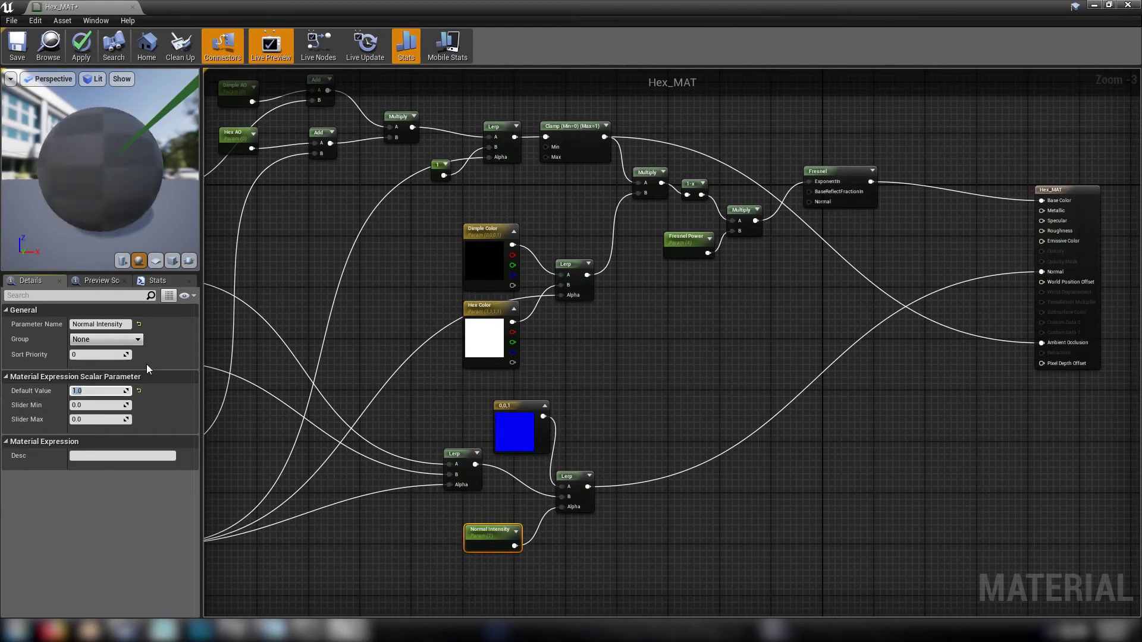
left_click_drag(116, 178, 136, 183)
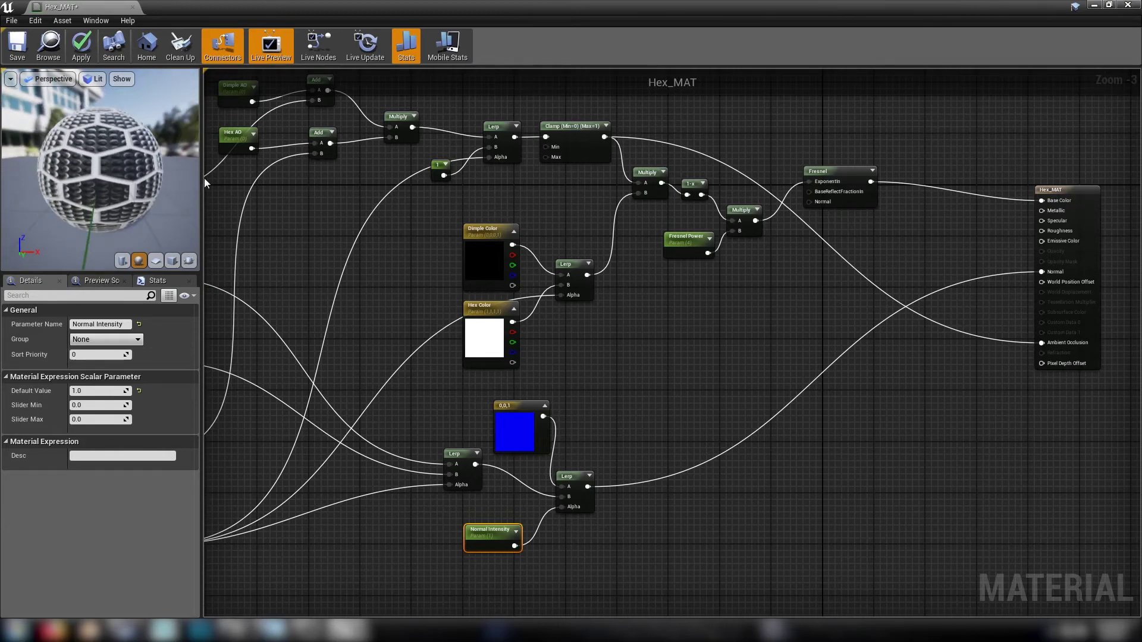
Enlarge the preview viewport in width and height to inspect the material on the sphere.
left_click_drag(200, 181, 472, 181)
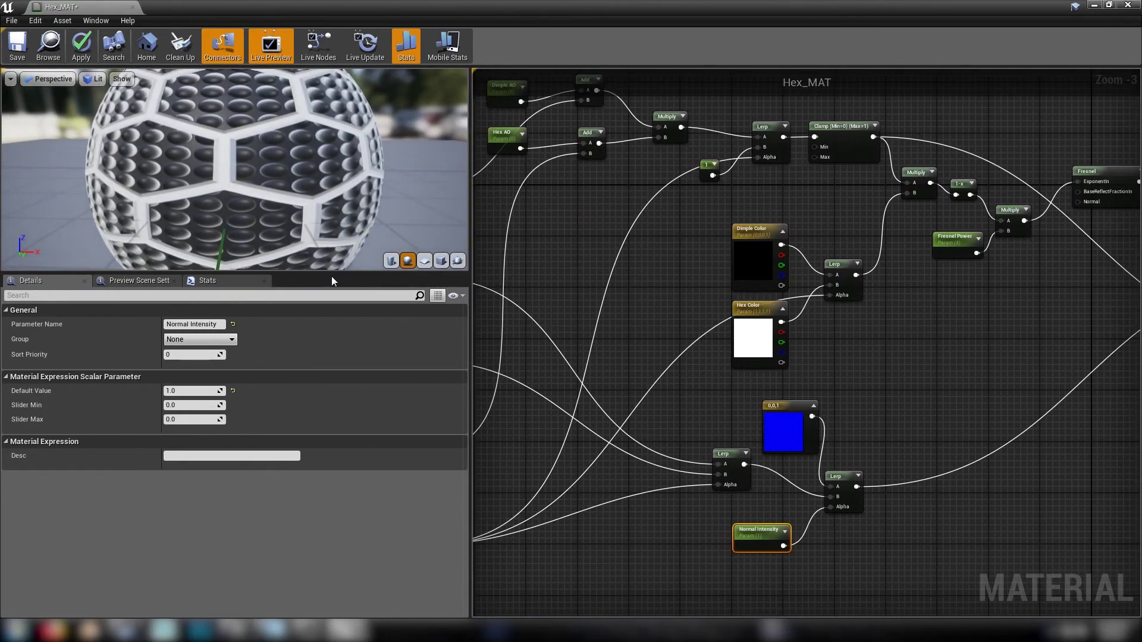
left_click_drag(336, 275, 336, 451)
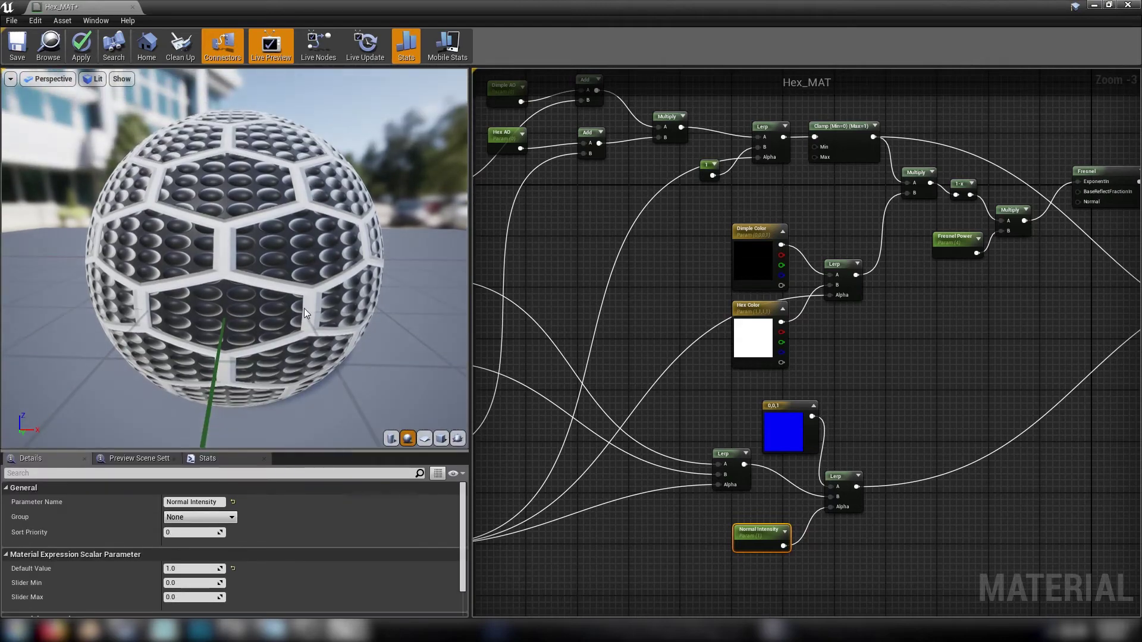
mouse_move(324, 300)
left_mouse_down()
mouse_move(423, 291)
mouse_move(342, 307)
left_mouse_up()
left_click(754, 349)
right_click_drag(754, 349, 714, 355)
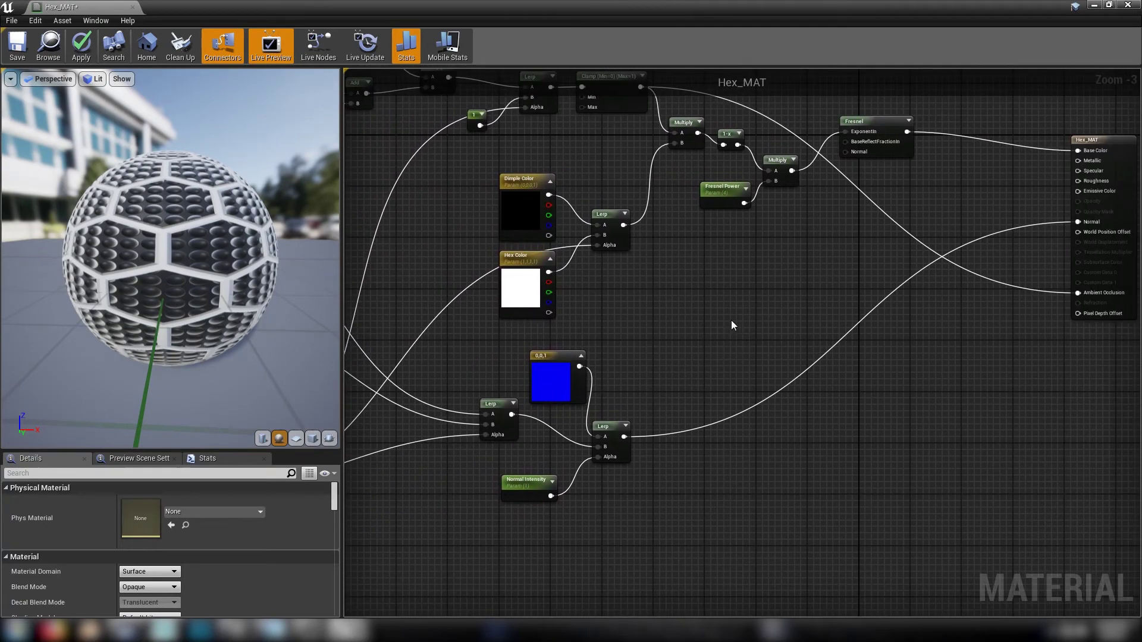
Add a Multiply node with a scalar parameter named Metallic, default value 1, connected to its B input.
left_click(759, 265)
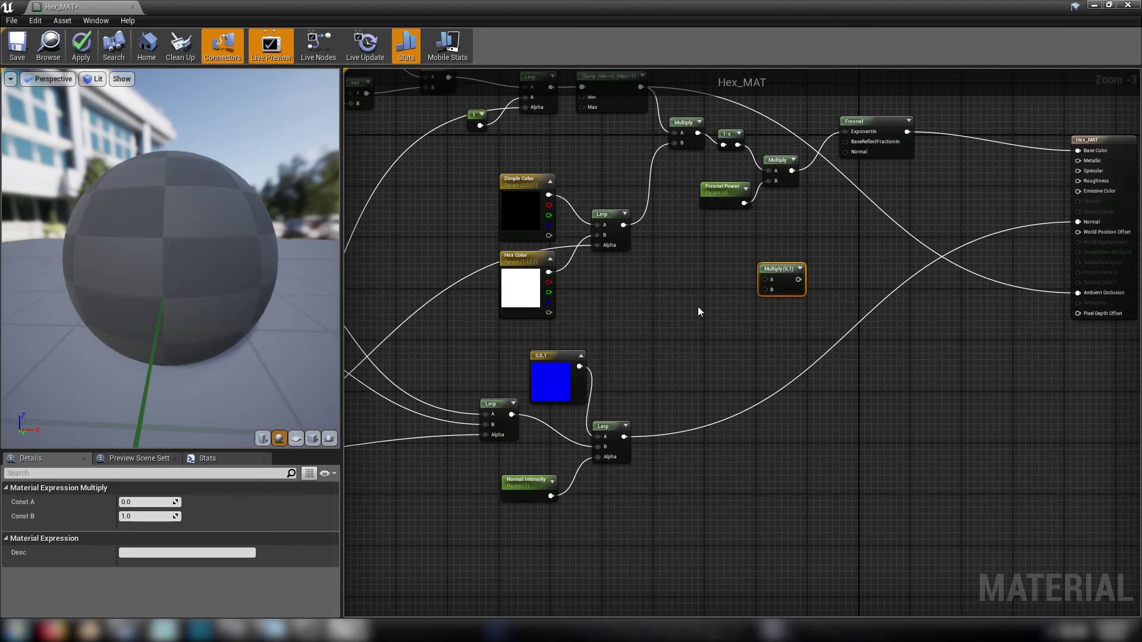
left_click(704, 323)
type("Metallic")
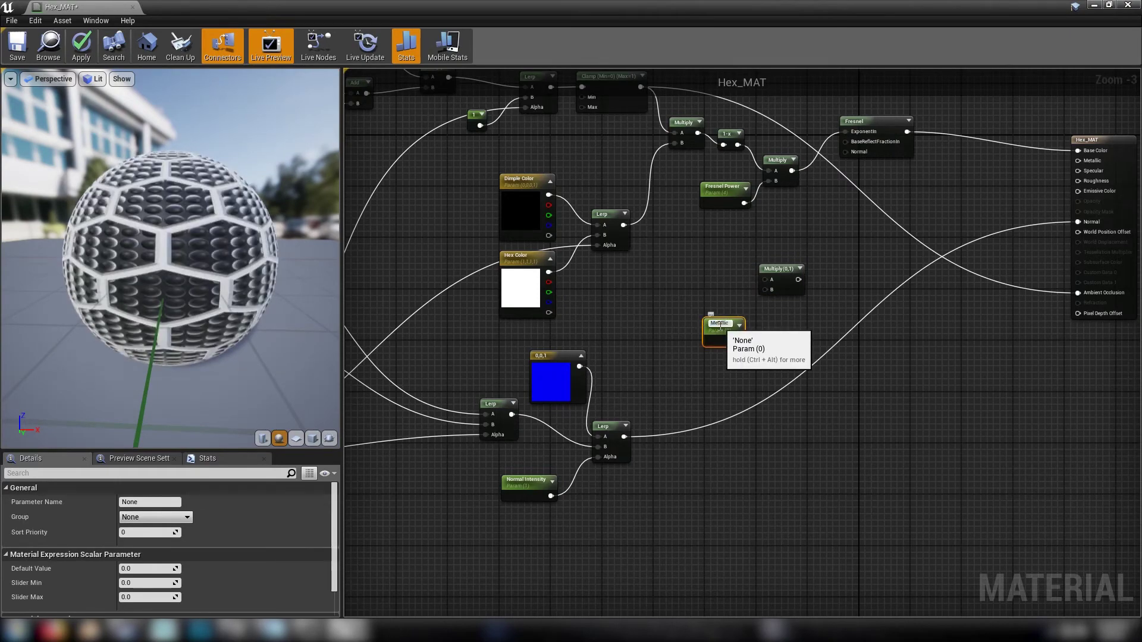
left_click_drag(736, 339, 765, 290)
left_click(153, 568)
type("1")
key("Return")
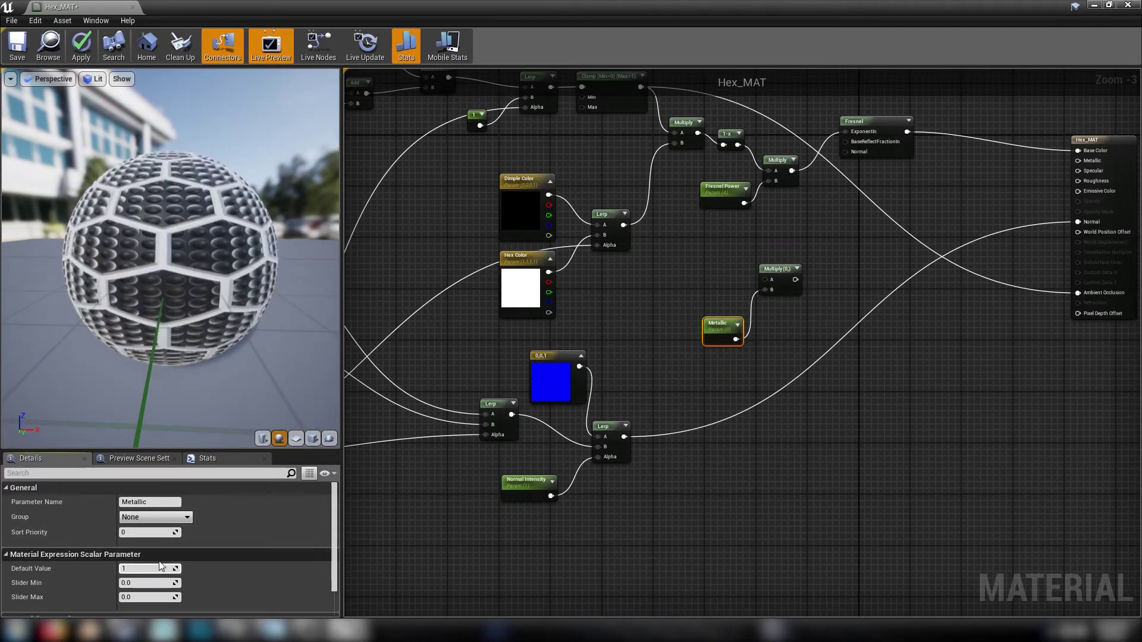
Connect the hexagon mask texture's red channel to the Metallic Multiply's A input and its result to the material's Metallic input.
right_click_drag(654, 317, 886, 211)
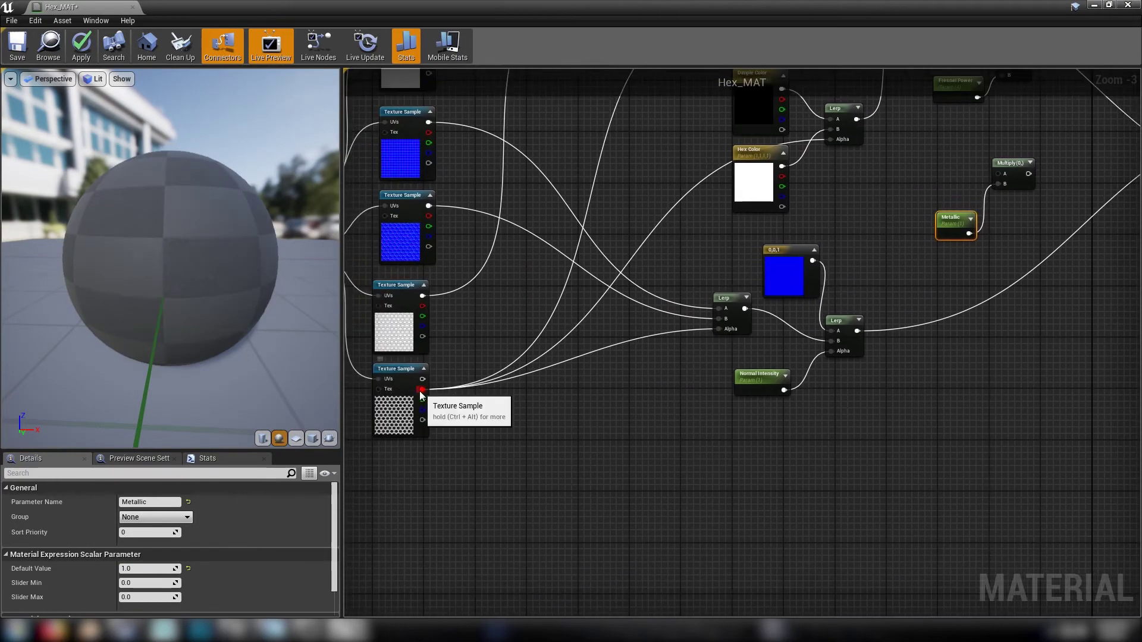
left_click_drag(422, 389, 1002, 179)
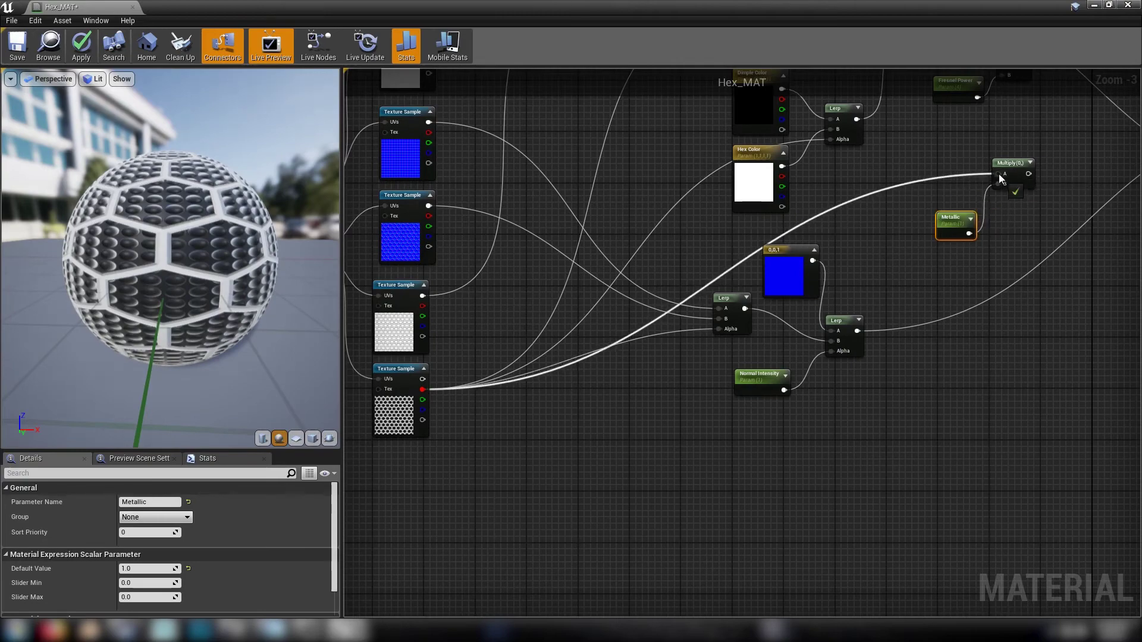
right_click_drag(1053, 247, 675, 384)
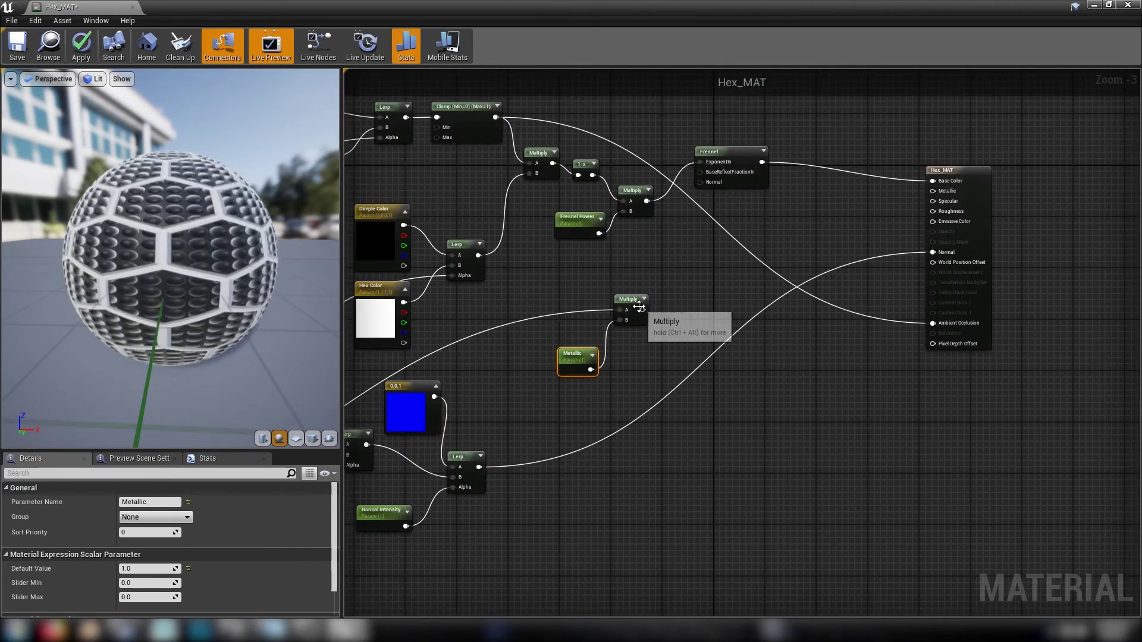
left_click_drag(643, 309, 943, 191)
right_click_drag(450, 318, 608, 303)
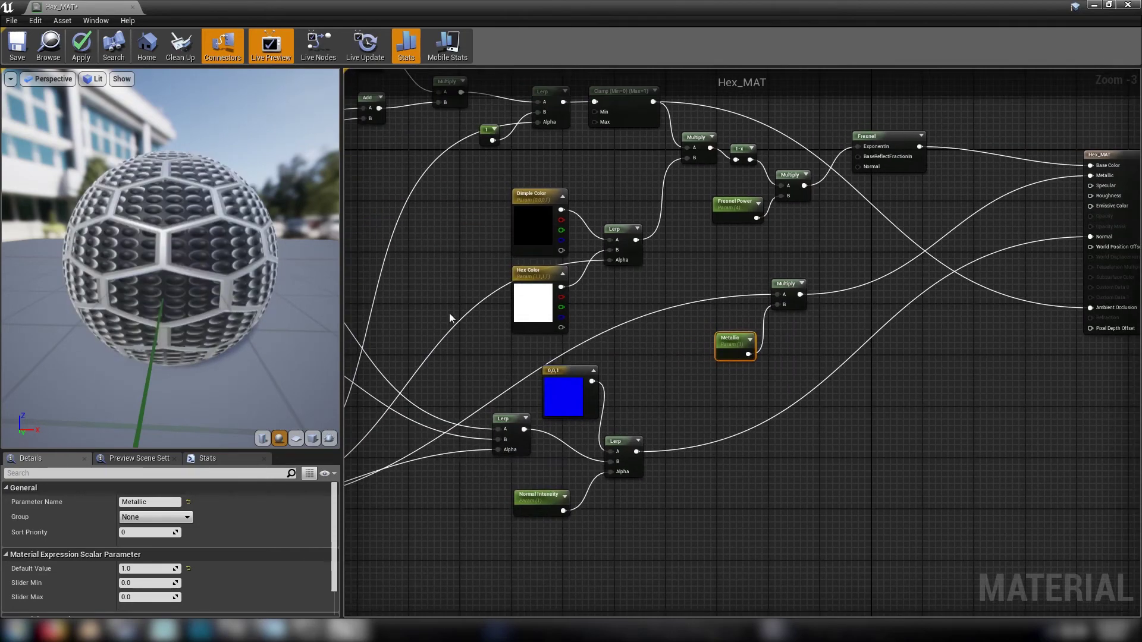
Move the AO, color, Fresnel and Metallic nodes upward together to free space above the normal-blending nodes.
left_click(881, 320)
right_click_drag(909, 419, 616, 366)
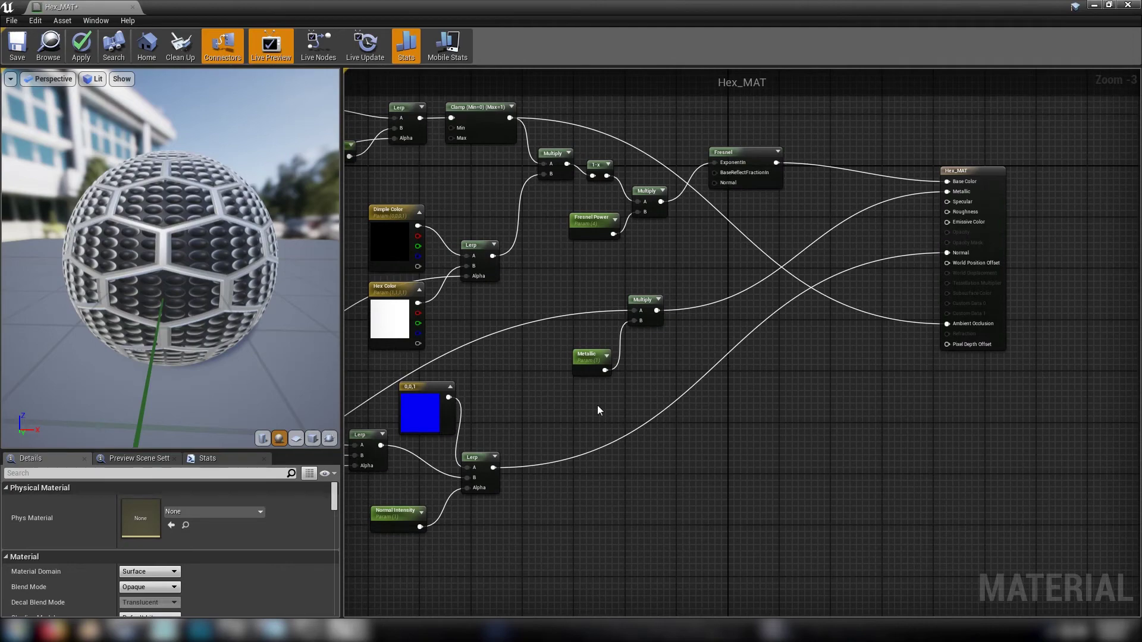
right_click_drag(496, 414, 874, 410)
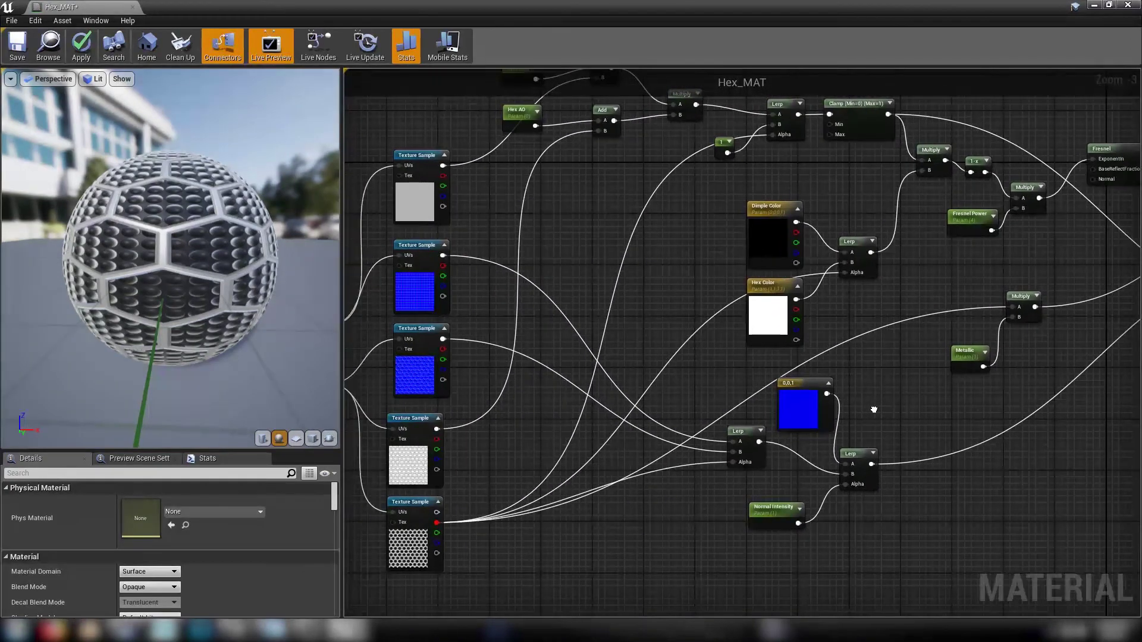
left_click(423, 295)
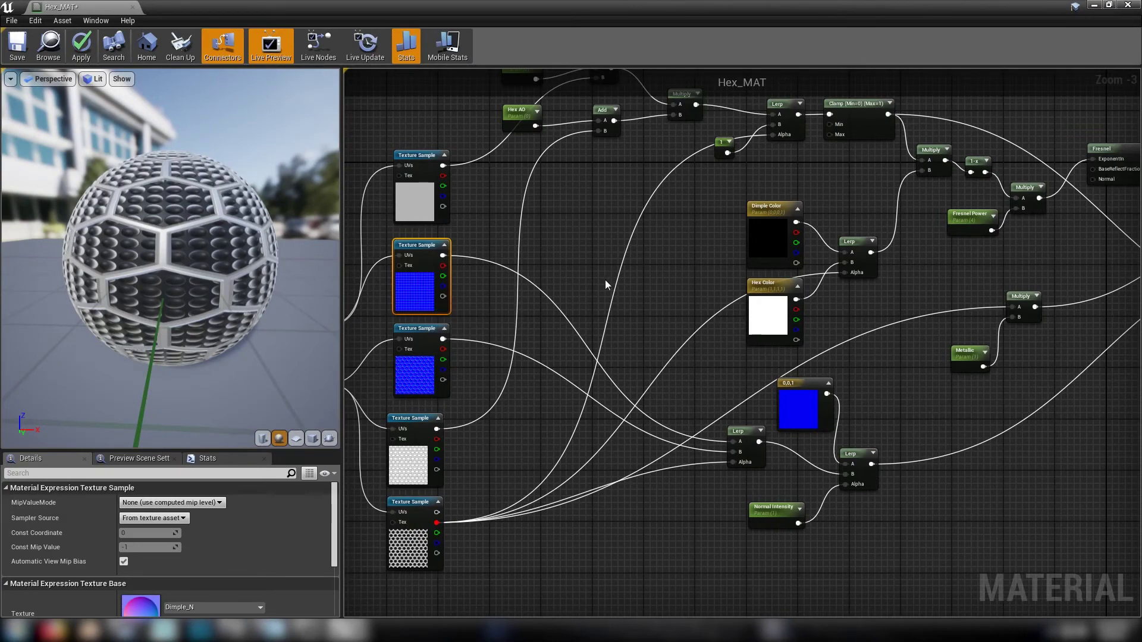
right_click_drag(606, 285, 541, 374)
left_click_drag(442, 123, 1064, 440)
left_click_drag(710, 409, 703, 254)
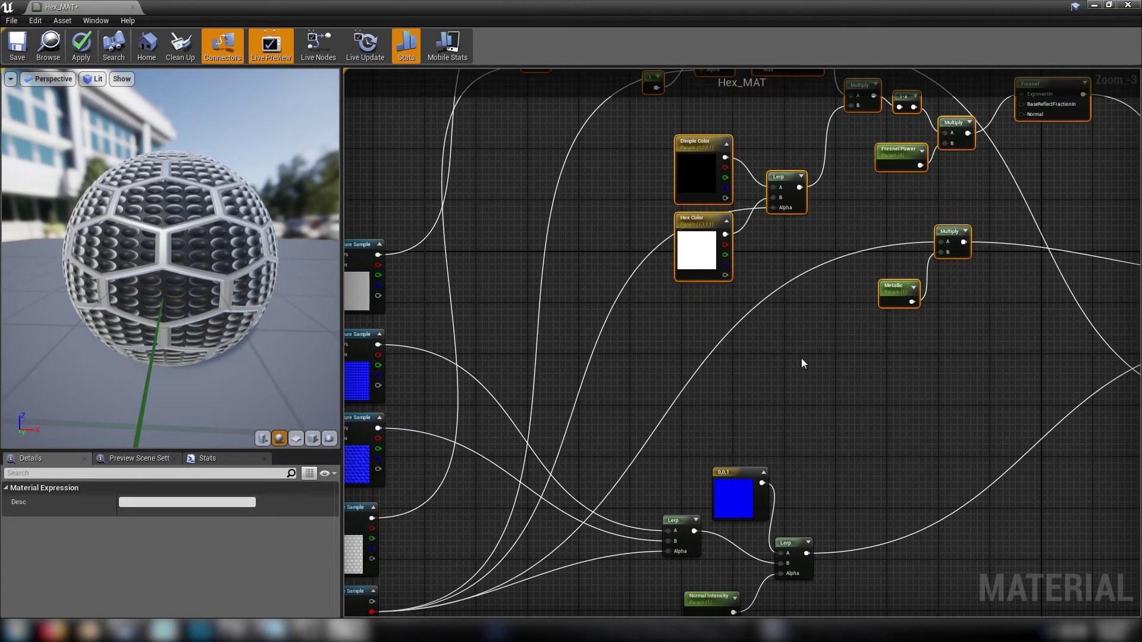
left_click(804, 410)
Add a Desaturation node fed by the dimple normal map texture sample and place it in the free space above the normal-blending nodes.
mouse_move(805, 415)
right_mouse_down()
mouse_move(954, 371)
mouse_move(866, 296)
mouse_move(711, 323)
mouse_move(535, 334)
mouse_move(571, 357)
mouse_move(659, 380)
mouse_move(880, 344)
right_mouse_up()
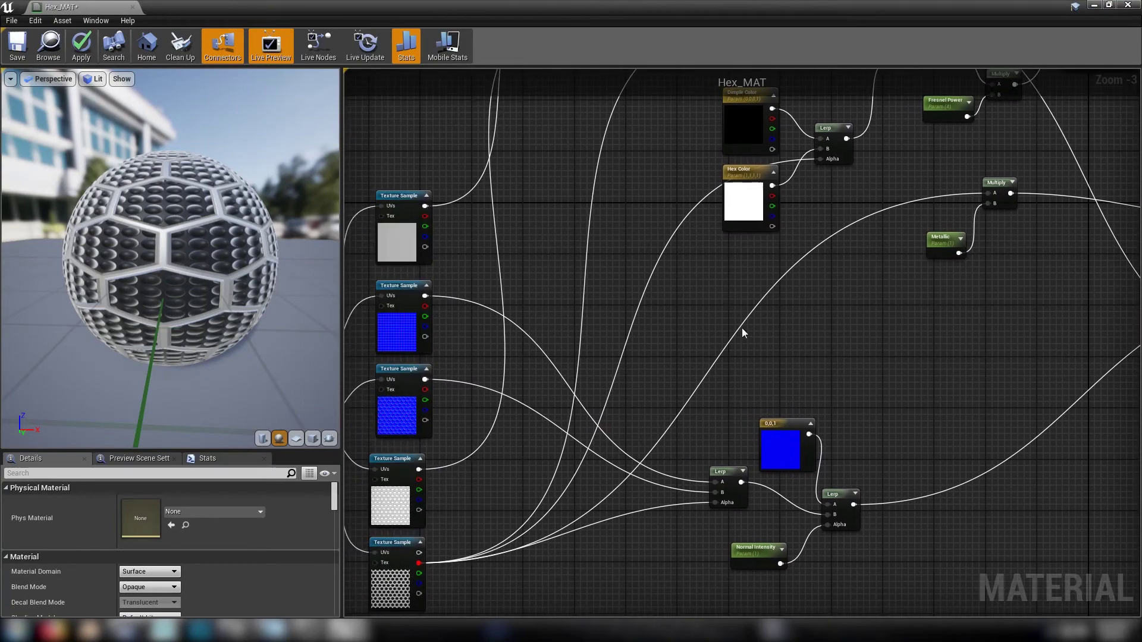
right_click_drag(590, 327, 611, 321)
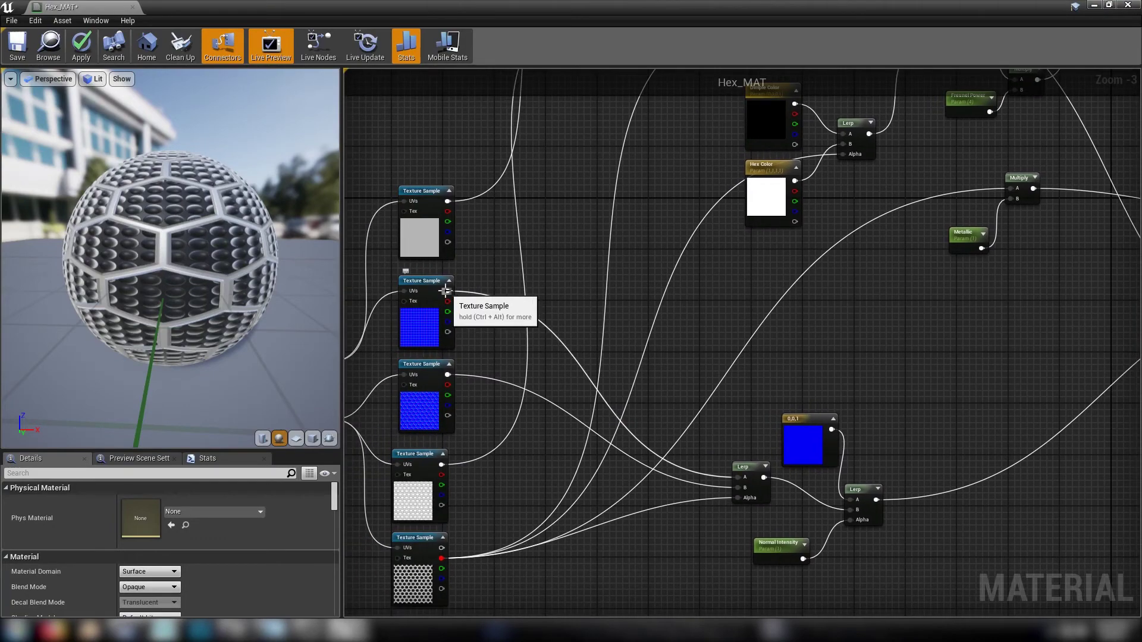
left_click_drag(445, 291, 692, 316)
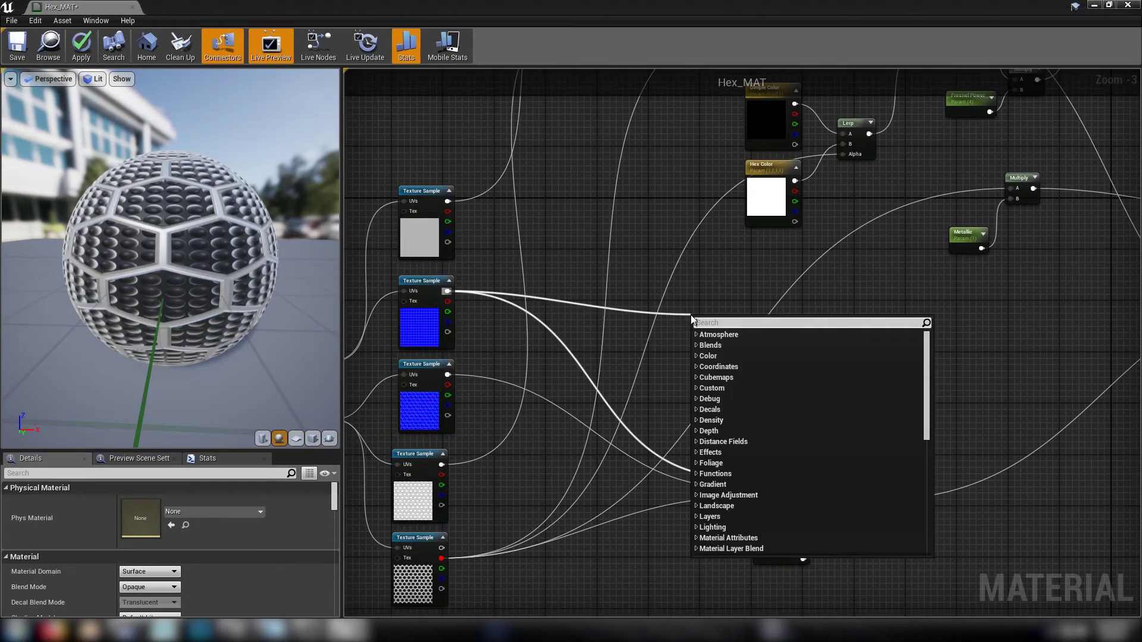
type("desat")
key("Return")
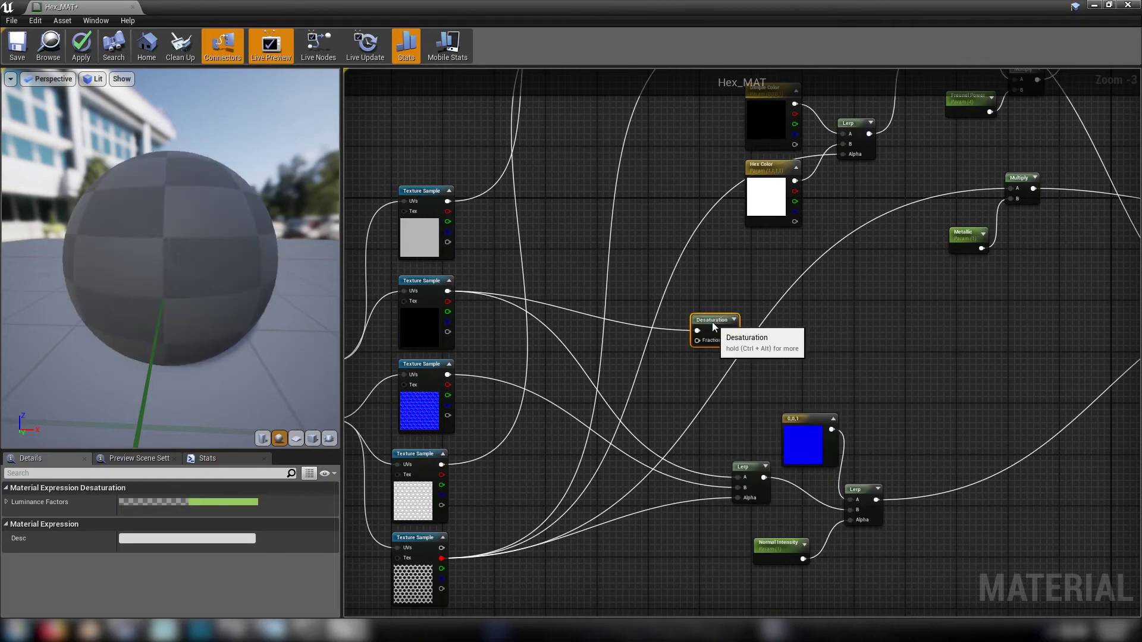
left_click_drag(712, 323, 708, 302)
left_click(893, 332)
Create two scalar parameters named Hex Roughness and Dimple Rouhness near the Desaturation node.
right_click_drag(912, 361, 800, 331)
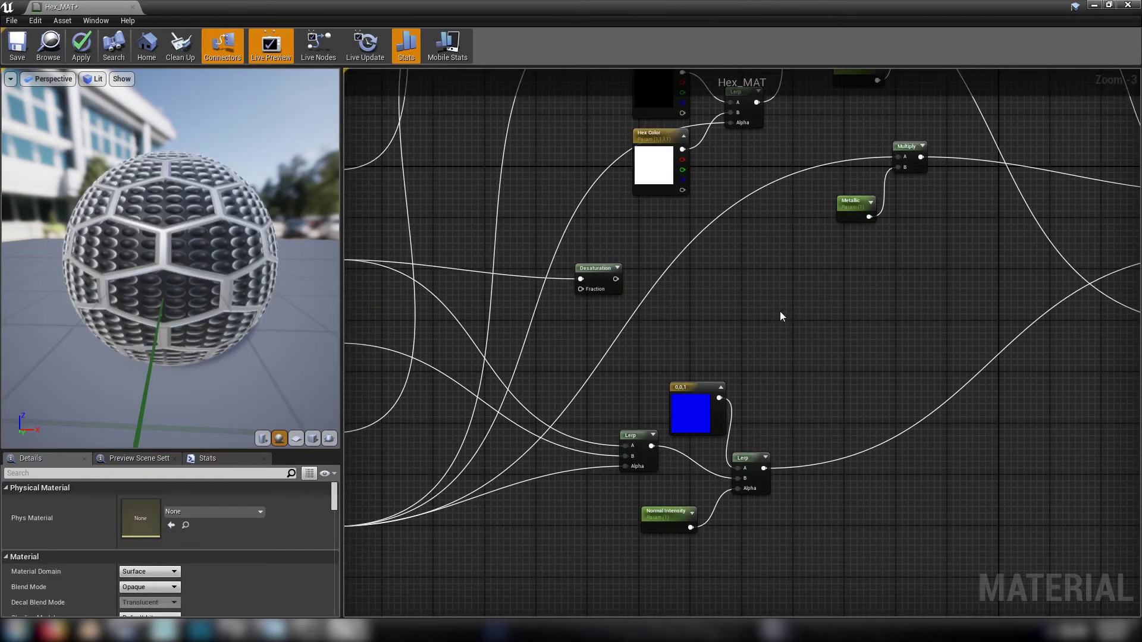
left_click(781, 312)
type("H")
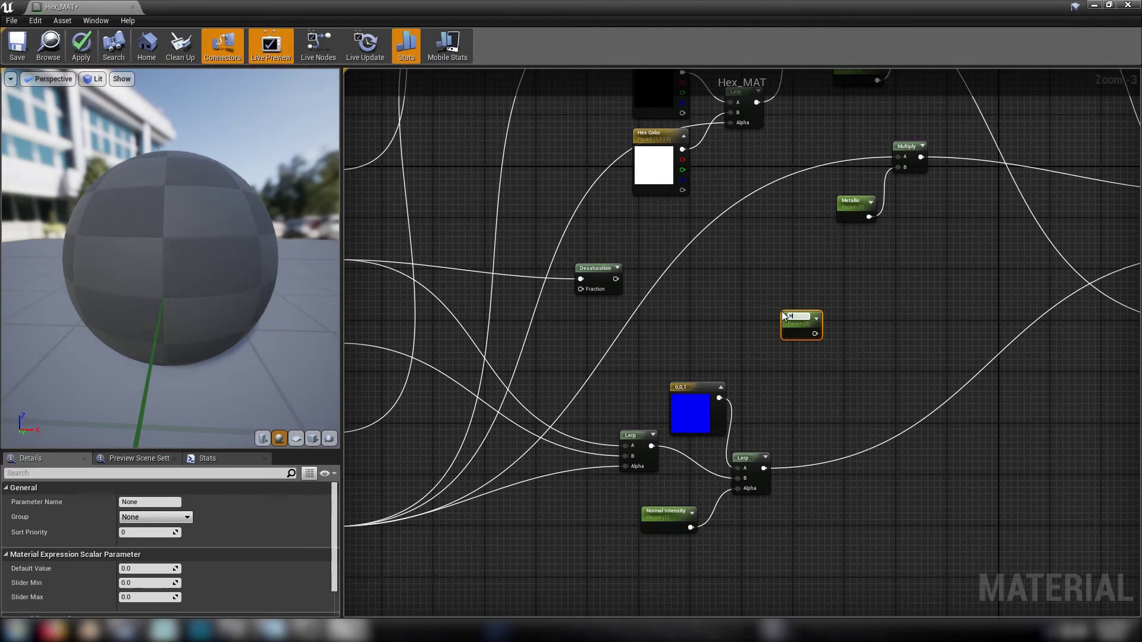
type("ex Roughness")
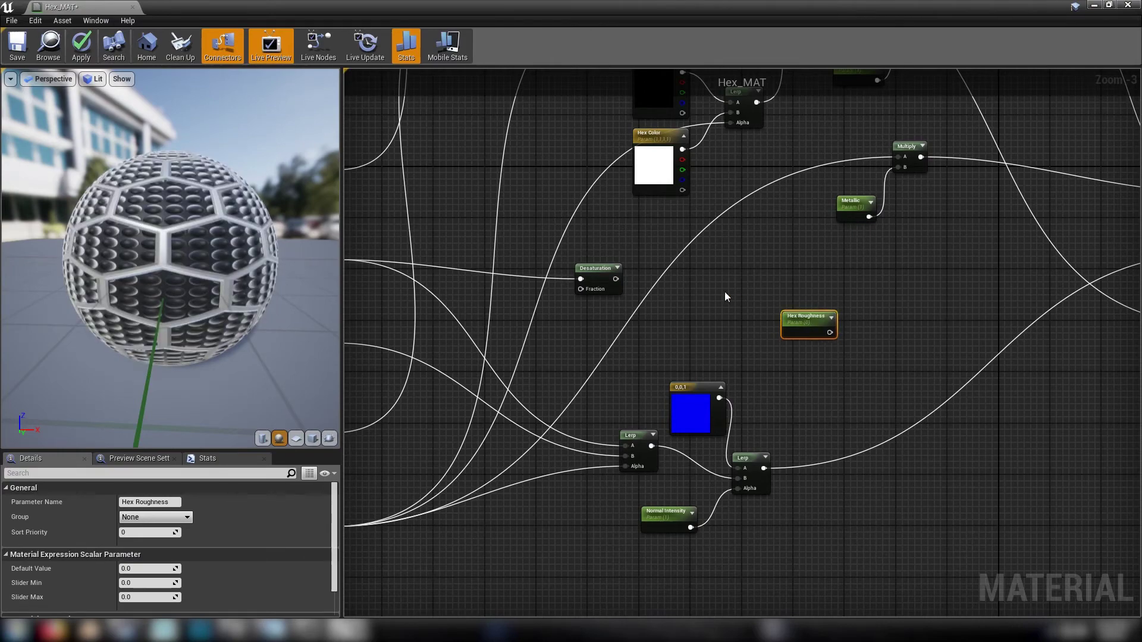
left_click(700, 284)
left_click(702, 287)
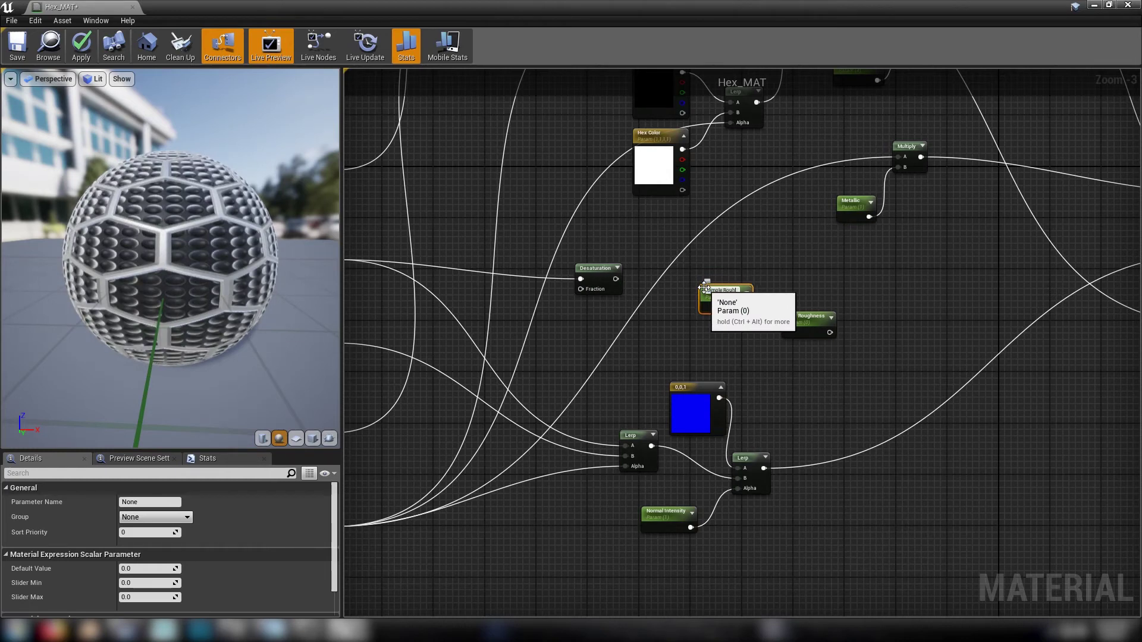
type("Dimple Rouhness")
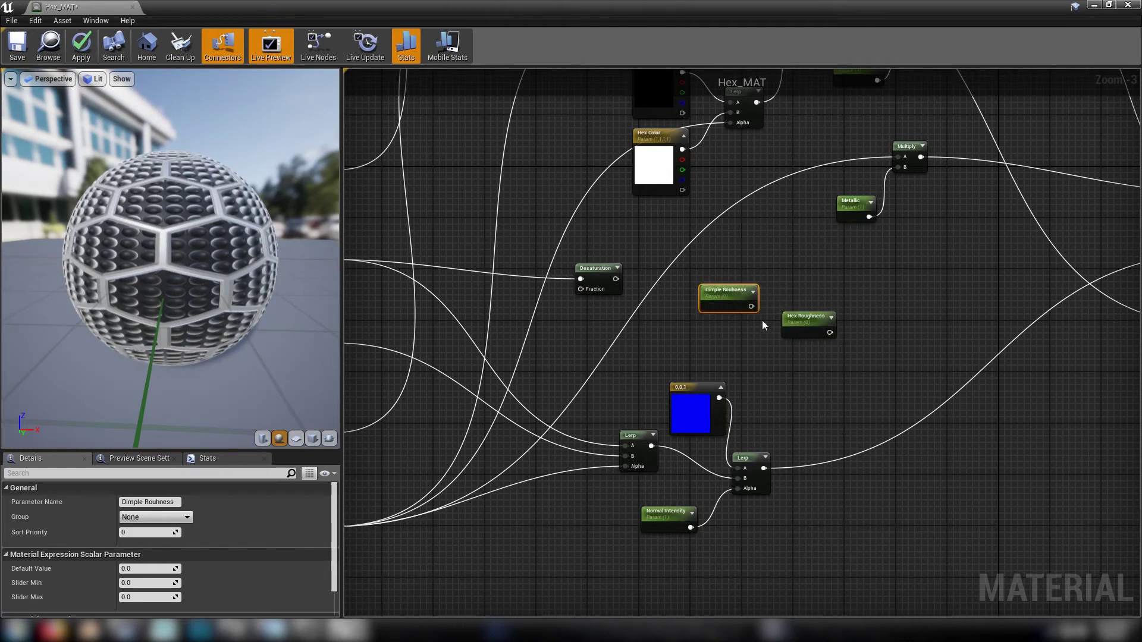
Set the default value of both roughness parameters to 1.
left_click_drag(724, 290, 743, 286)
left_click_drag(728, 337, 795, 289)
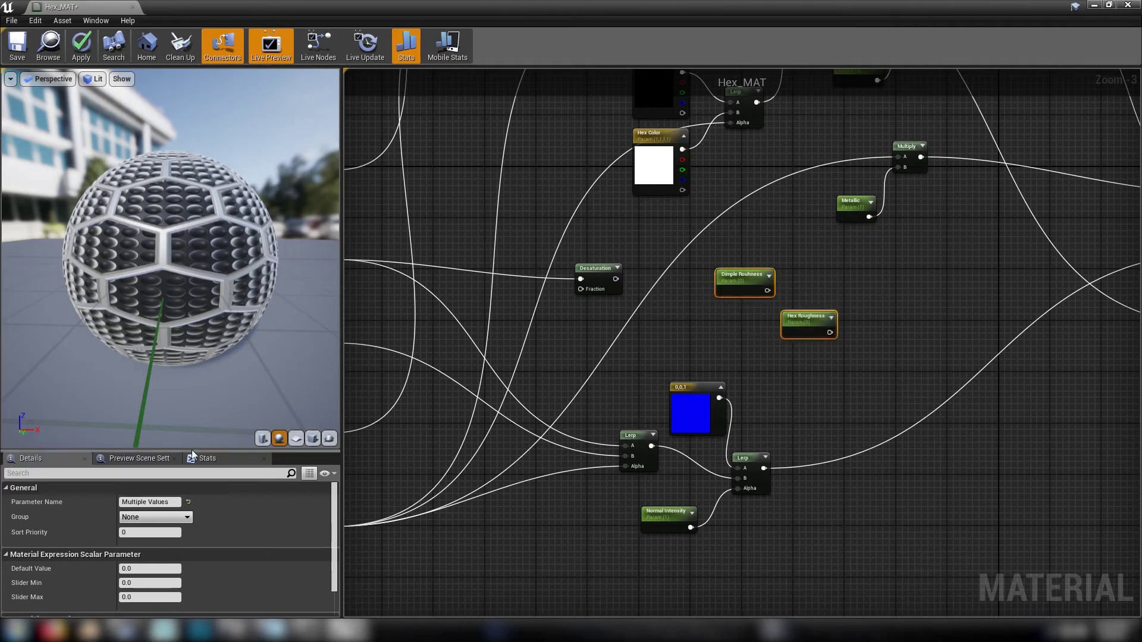
left_click(155, 568)
key("Return")
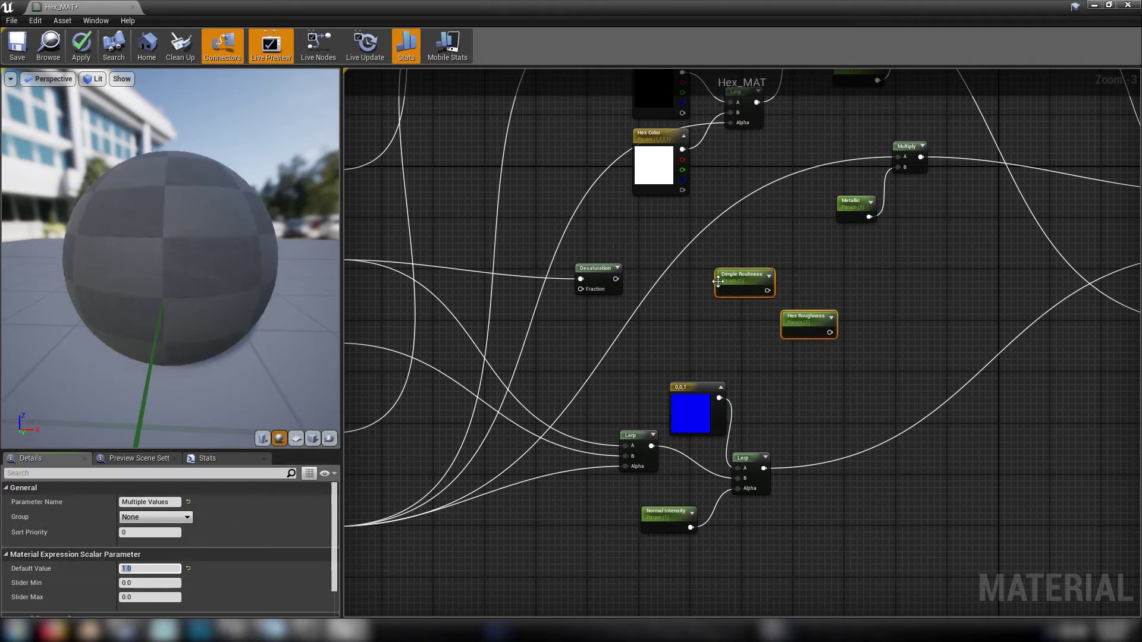
left_click(771, 306)
Add a Lerp node with Hex Roughness connected to B and the hexagon mask texture's red channel connected to Alpha.
left_click_drag(745, 318, 833, 320)
left_click(861, 315)
left_click(824, 296)
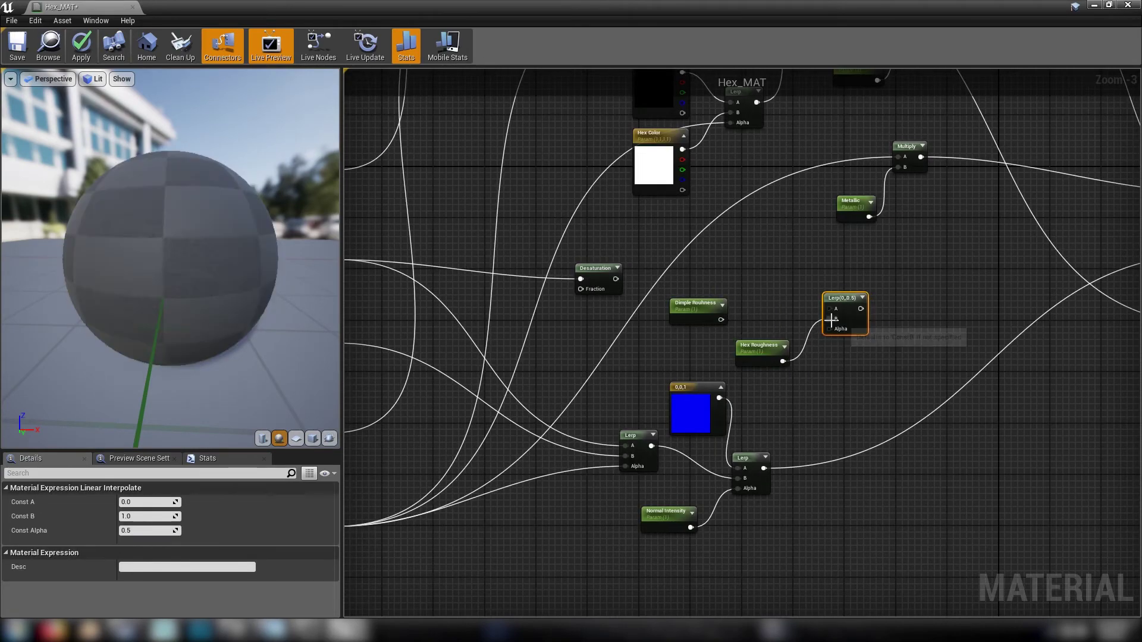
right_click_drag(615, 411, 675, 364)
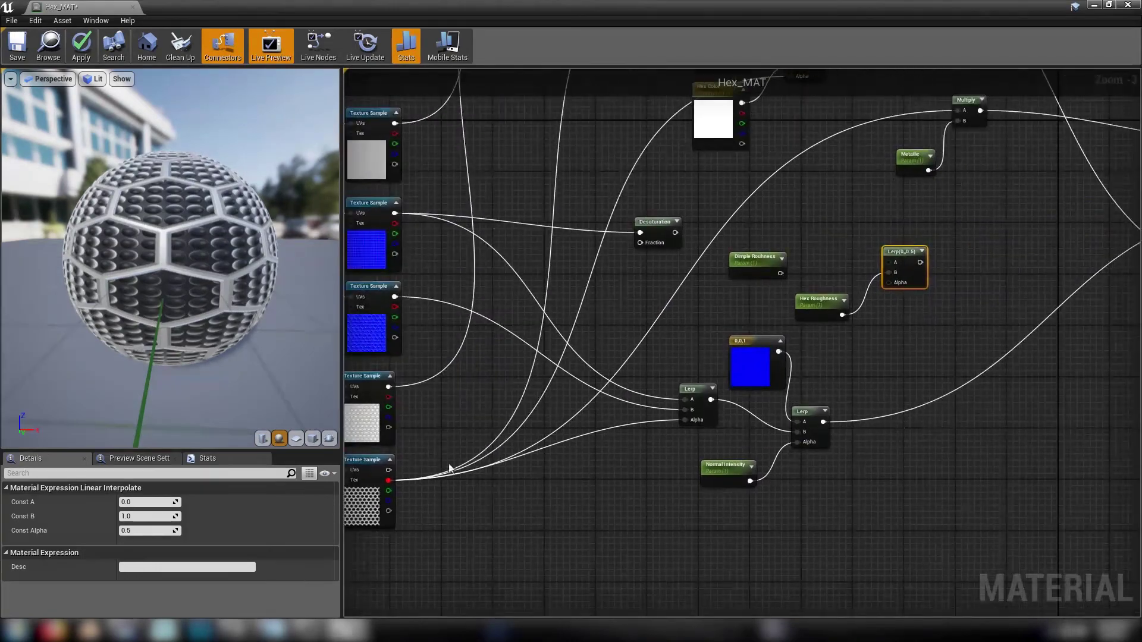
left_click_drag(389, 480, 894, 311)
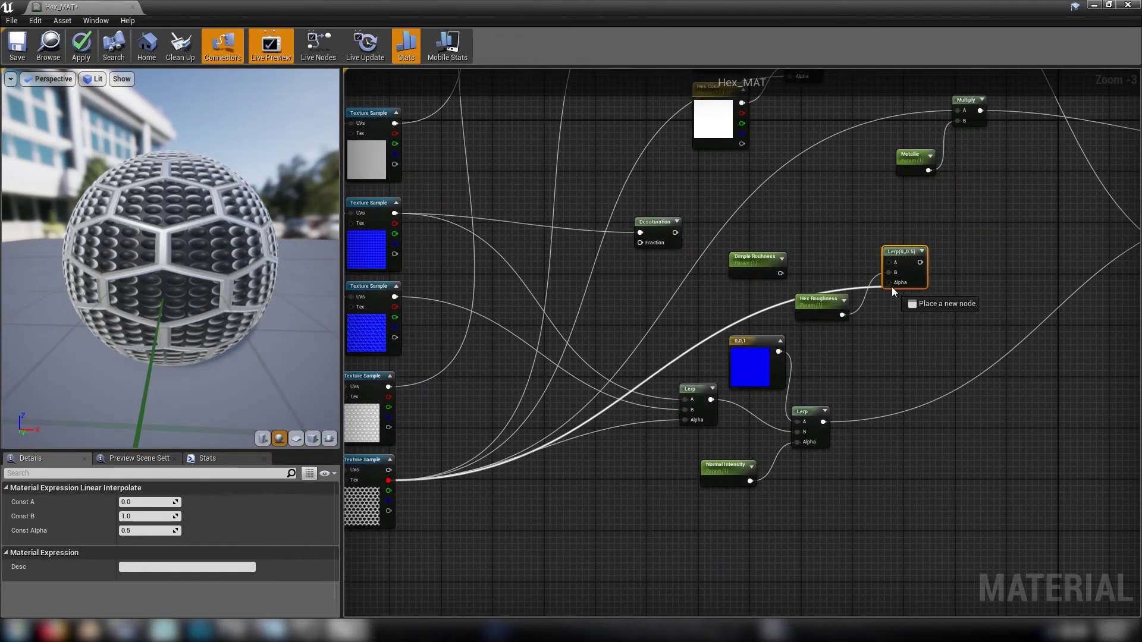
Add a Multiply node with the dimple roughness parameter in its B input and its result connected to the roughness Lerp's A input.
right_click_drag(911, 307, 892, 430)
left_click(761, 314)
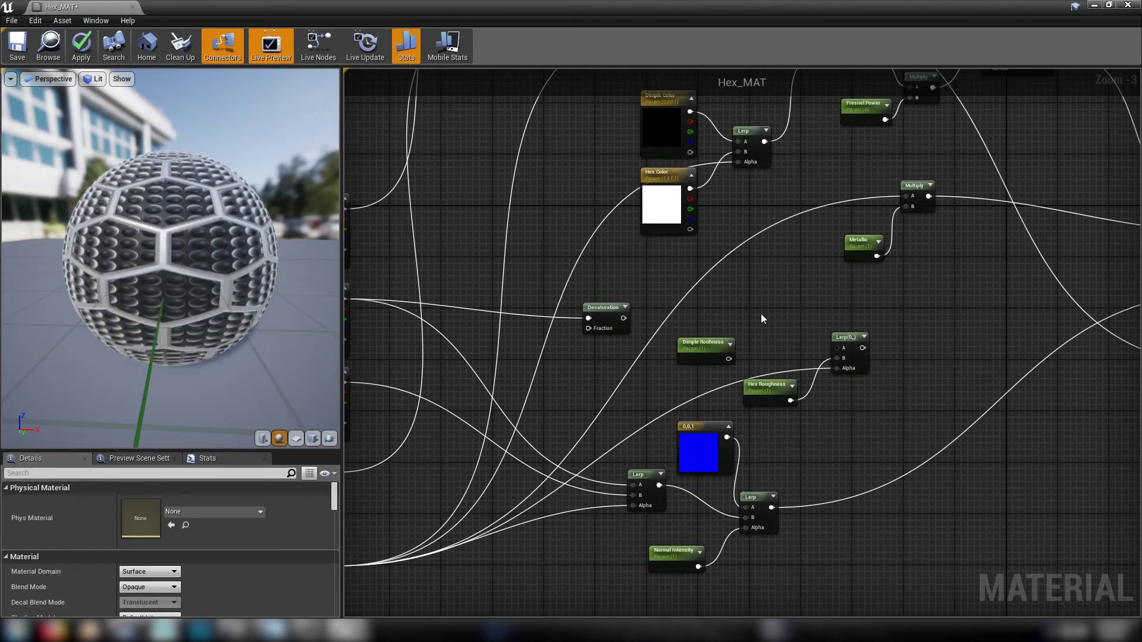
key("m")
left_click(756, 308)
left_click_drag(729, 358, 838, 348)
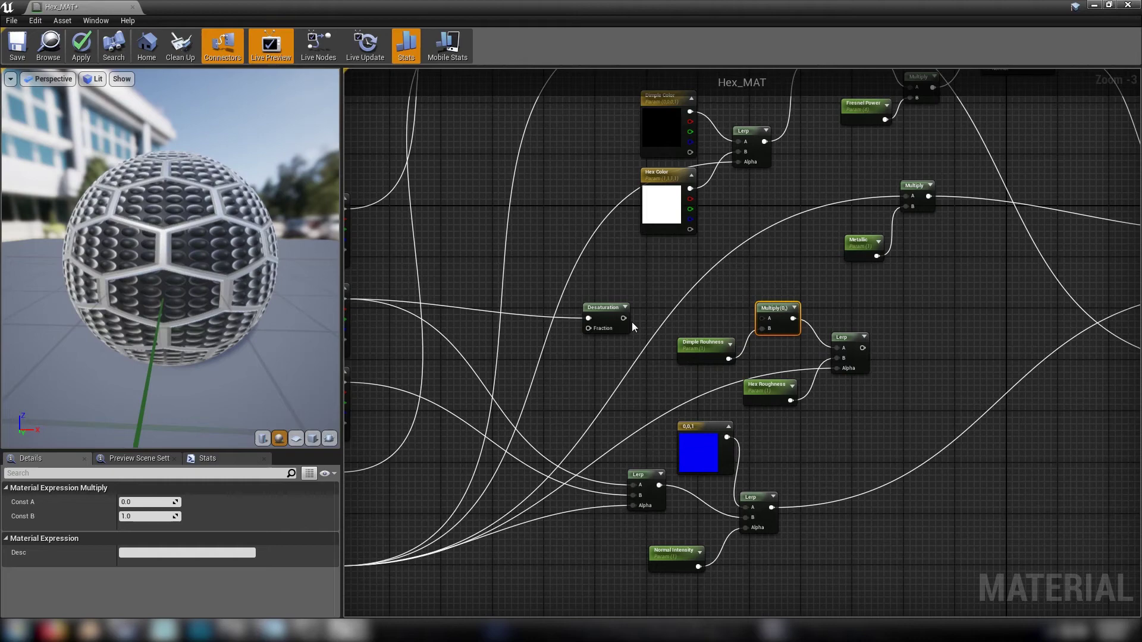
Preview the Desaturation node on the sphere to examine the dimple mask, and stop previewing it.
left_click(602, 309)
right_click(603, 309)
left_click(634, 312)
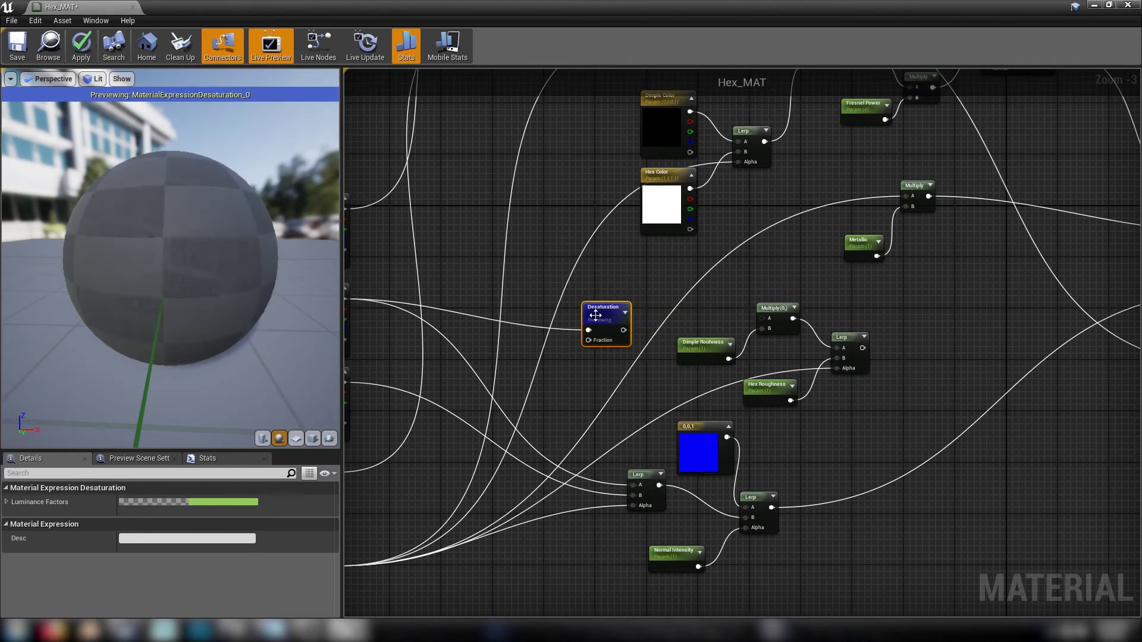
left_click_drag(171, 258, 167, 293)
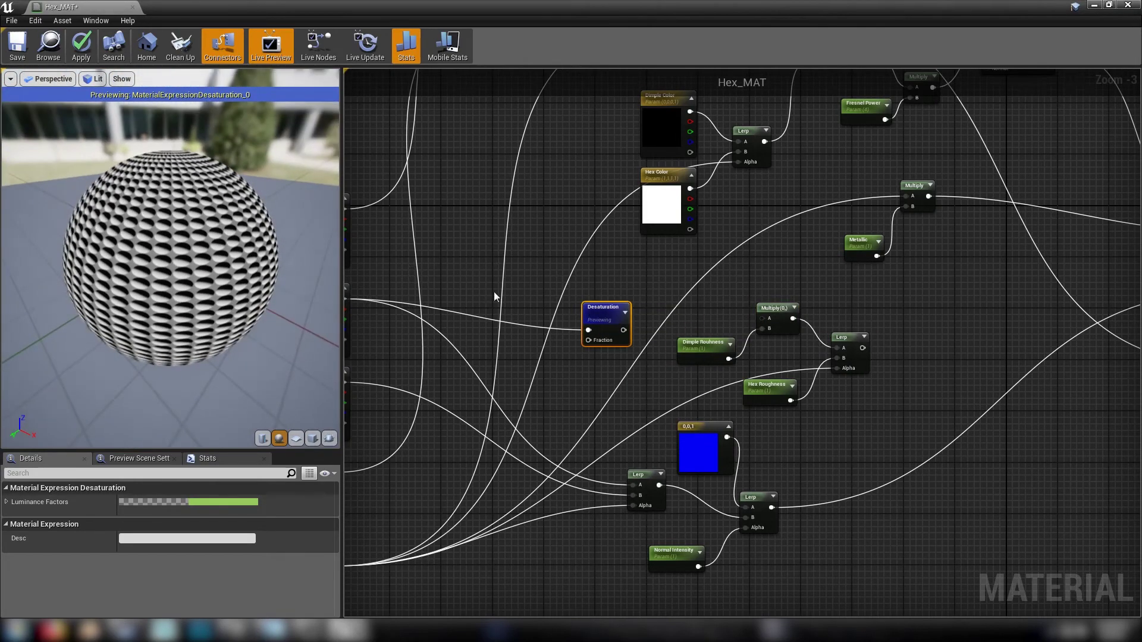
right_click_drag(494, 296, 538, 276)
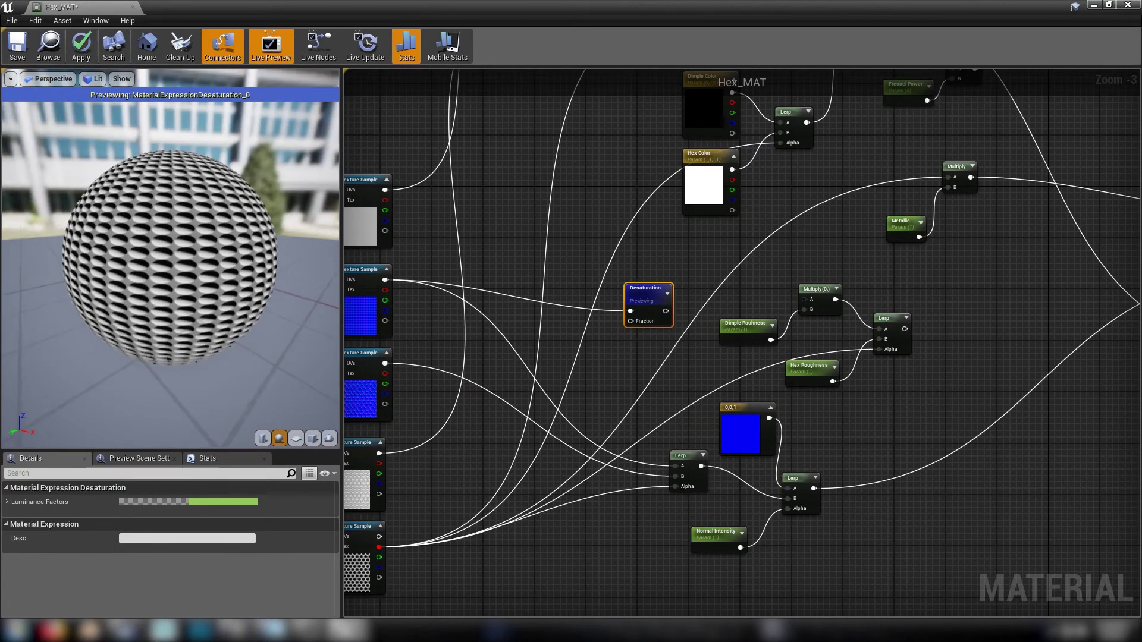
left_click_drag(250, 294, 251, 271)
right_click(626, 300)
left_click(637, 300)
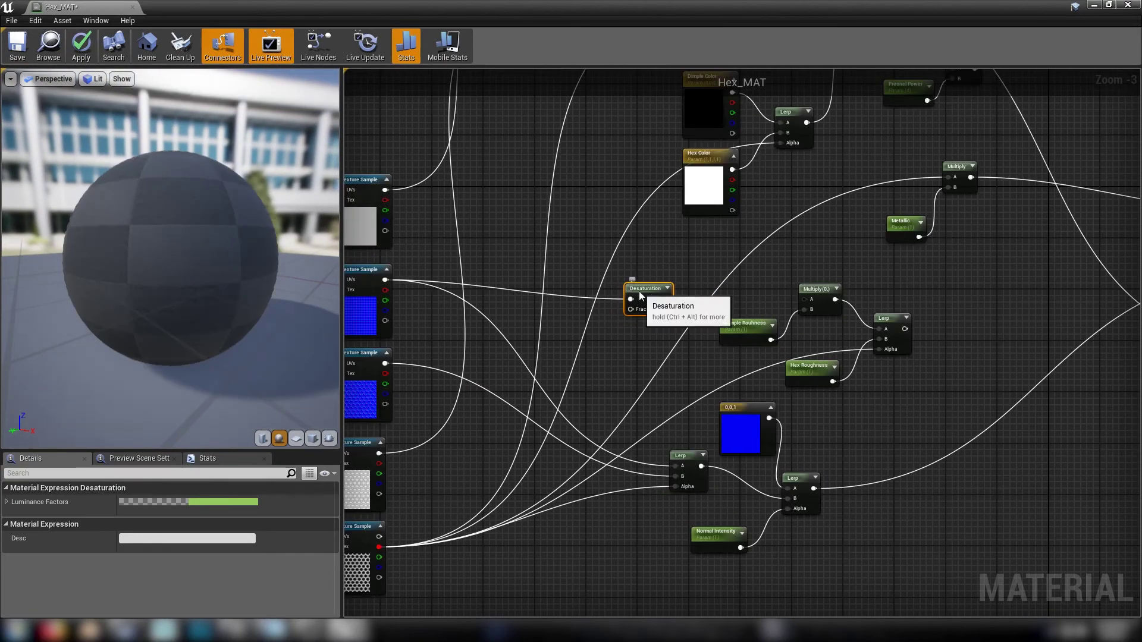
Move the Desaturation node aside and add a 1-x node connected to its output.
left_click_drag(641, 295, 677, 291)
left_click(677, 281)
type("1-")
key("Return")
Preview the 1-x node on the sphere to inspect the inverted dimple mask, and stop previewing it.
right_click(684, 298)
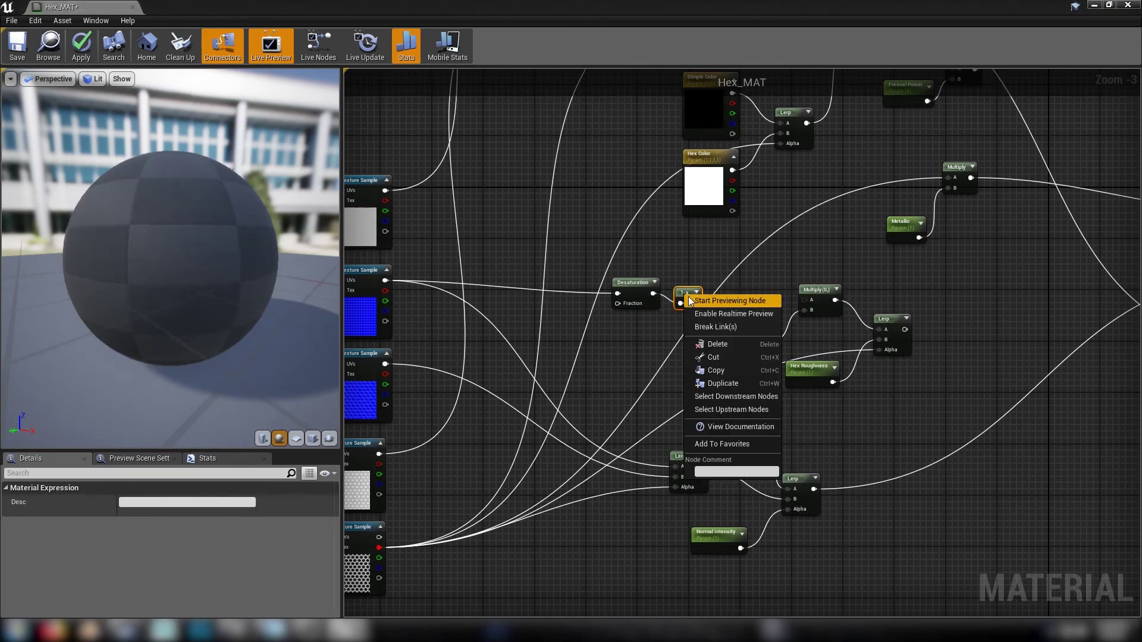
left_click(699, 300)
left_click_drag(304, 281, 257, 272)
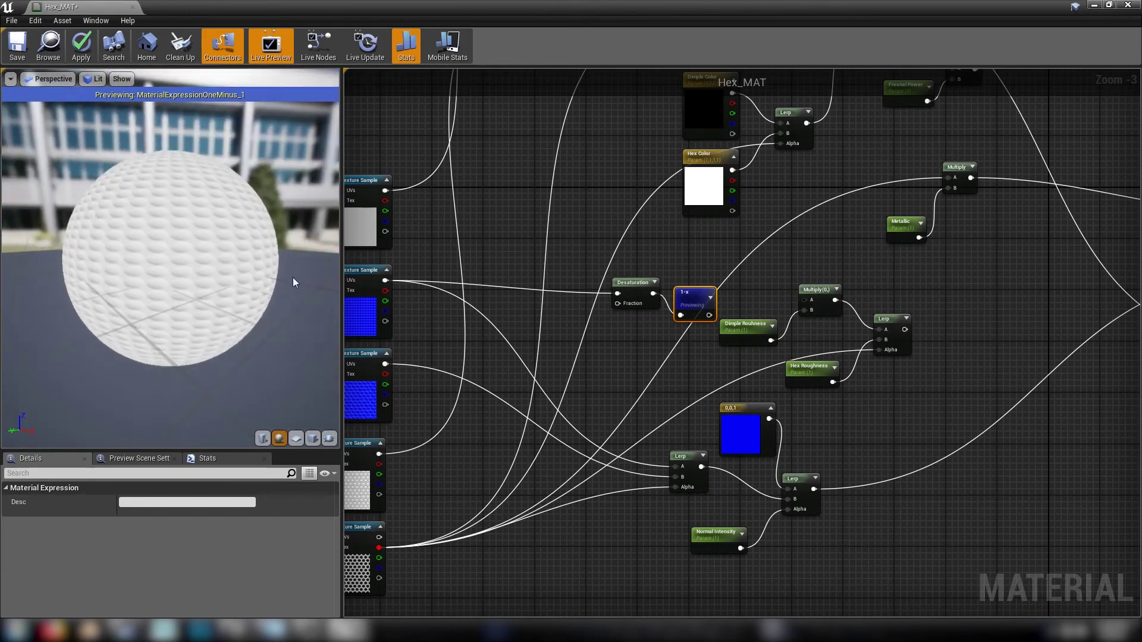
right_click(695, 280)
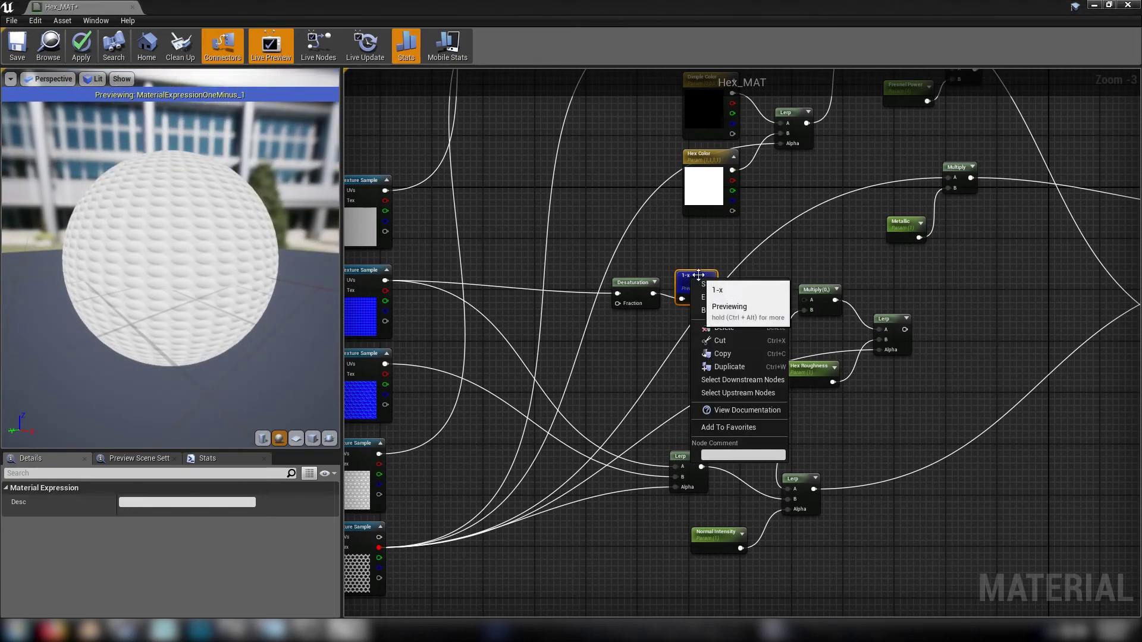
left_click(712, 281)
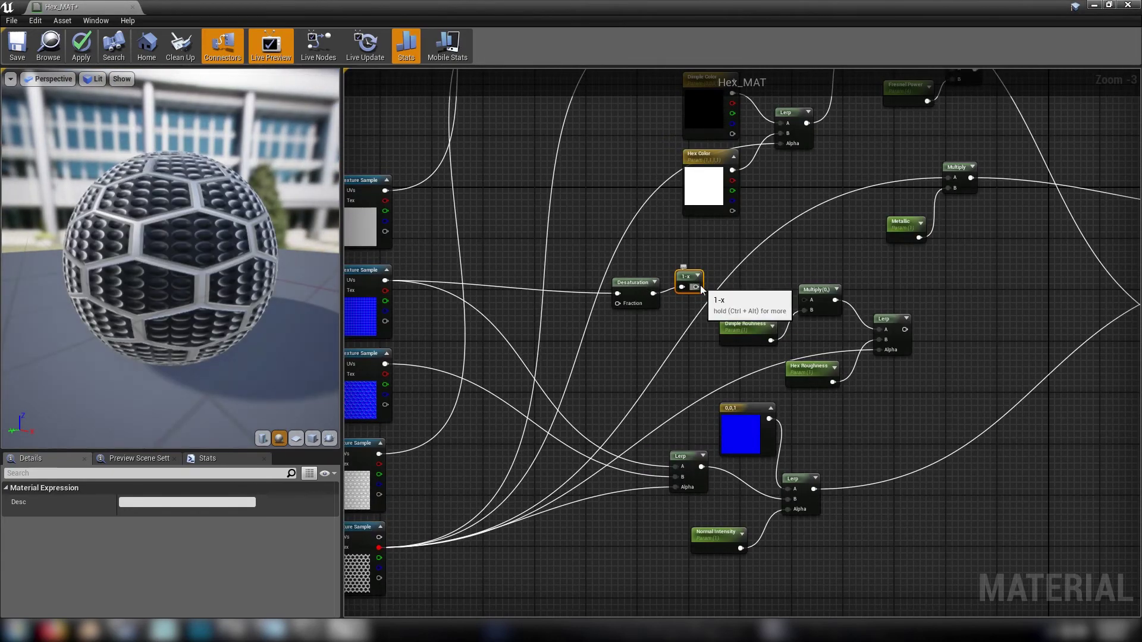
Connect the 1-x output to the roughness Multiply's A input and the roughness Lerp's result to the material's Roughness input.
right_click_drag(934, 316, 651, 348)
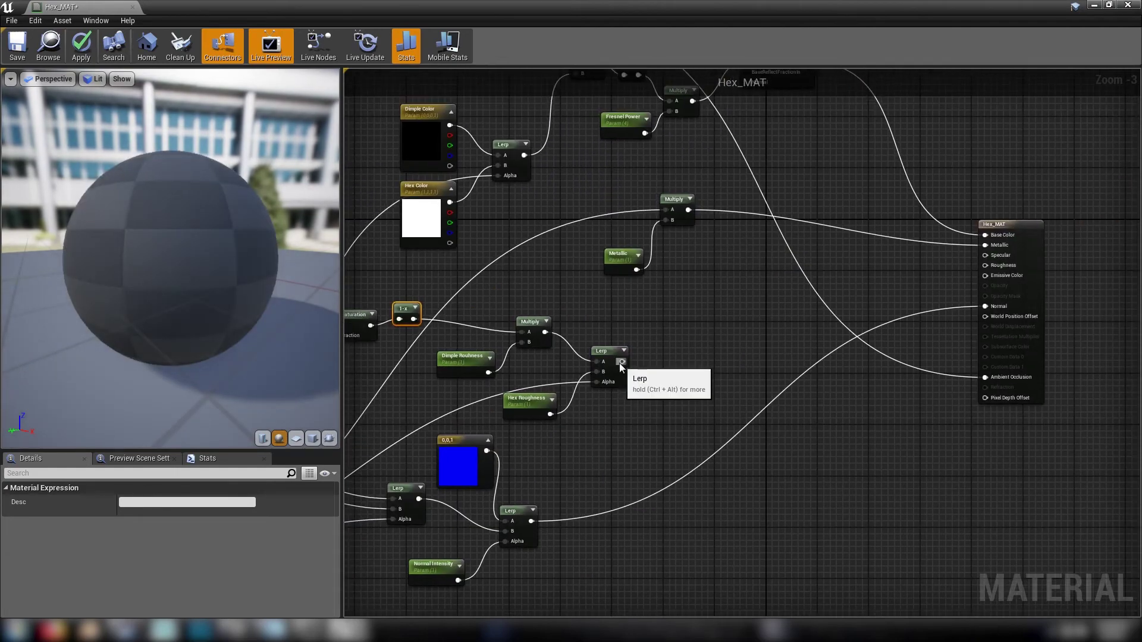
left_click_drag(622, 361, 999, 268)
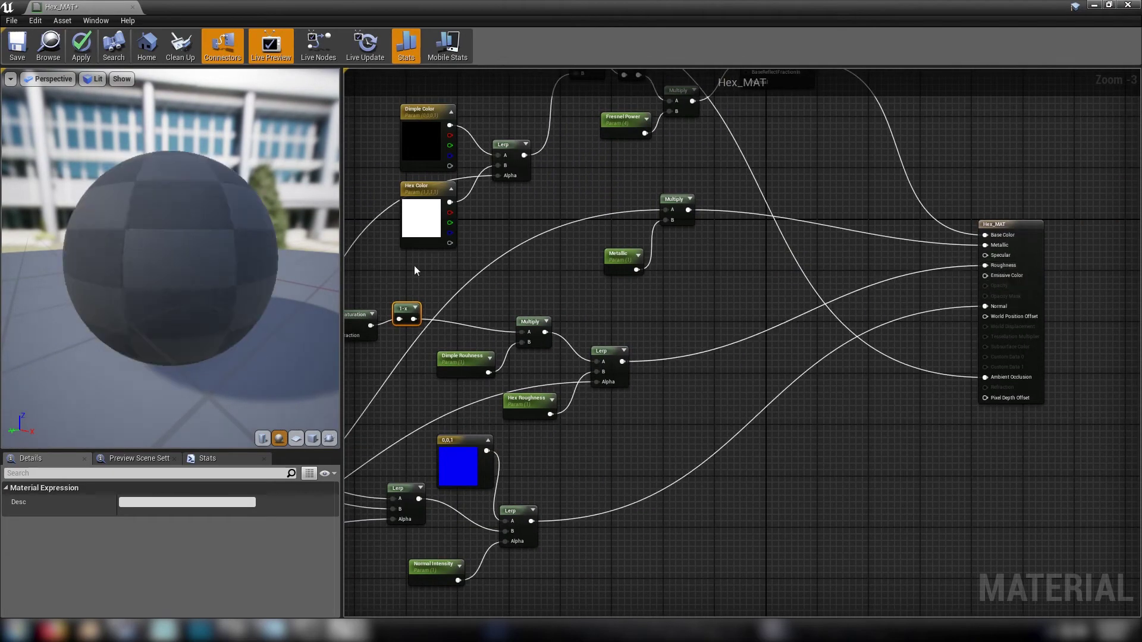
left_click_drag(265, 244, 259, 271)
Save the Hex_MAT material and bring up the Hex_MAT_Inst window beside the sphere in the ThirdPersonExampleMap level.
right_click_drag(650, 309, 727, 260)
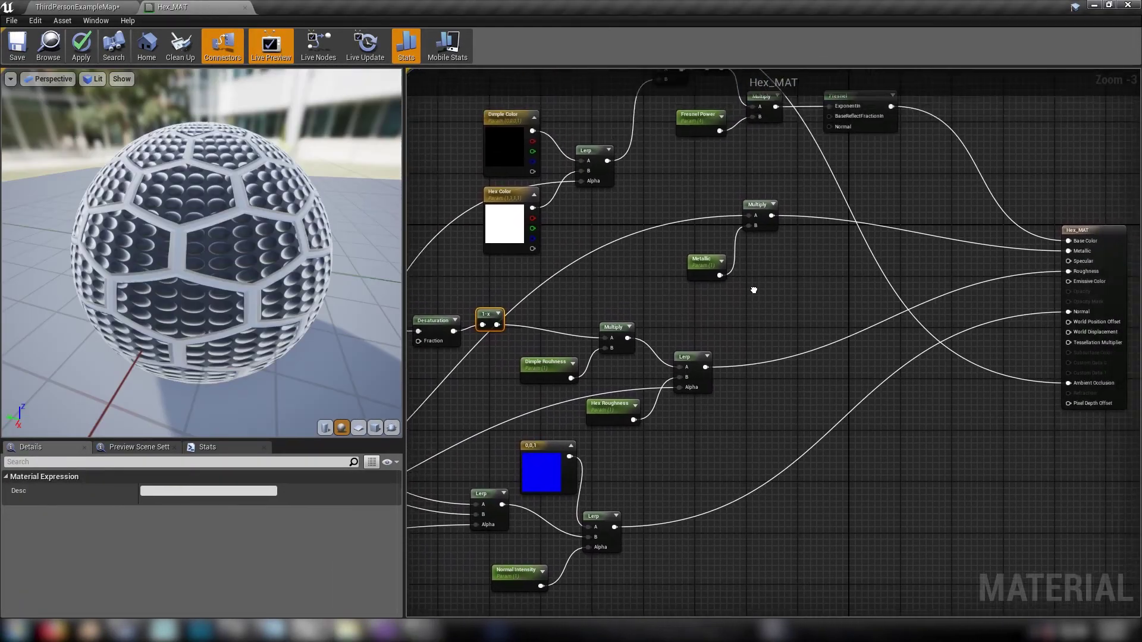
right_click_drag(755, 288, 980, 360)
left_click(16, 49)
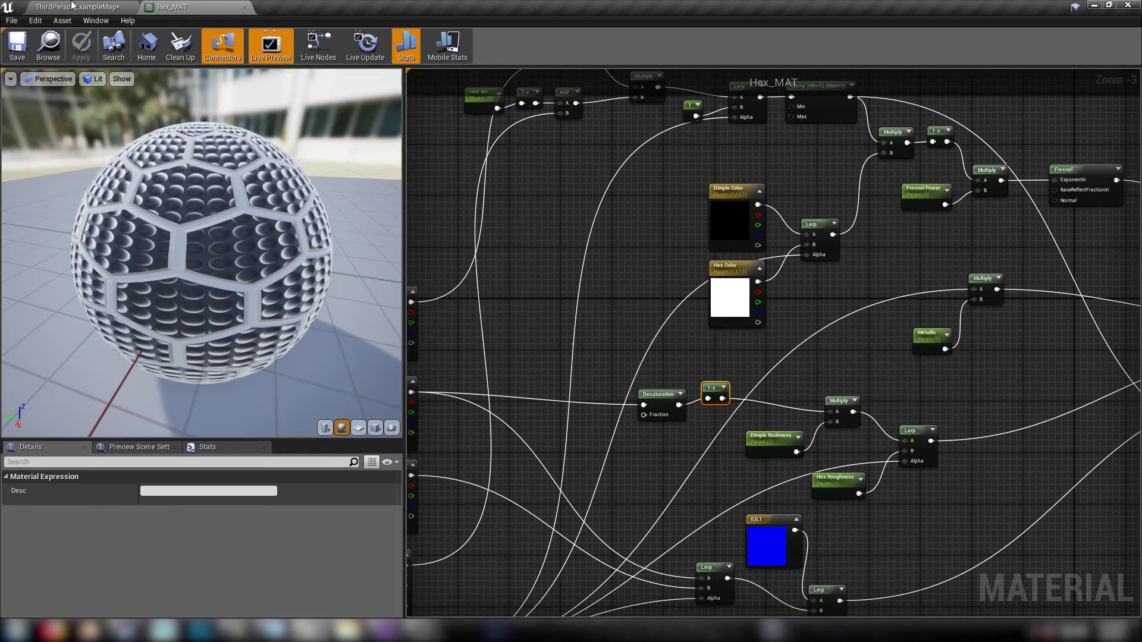
left_click(70, 7)
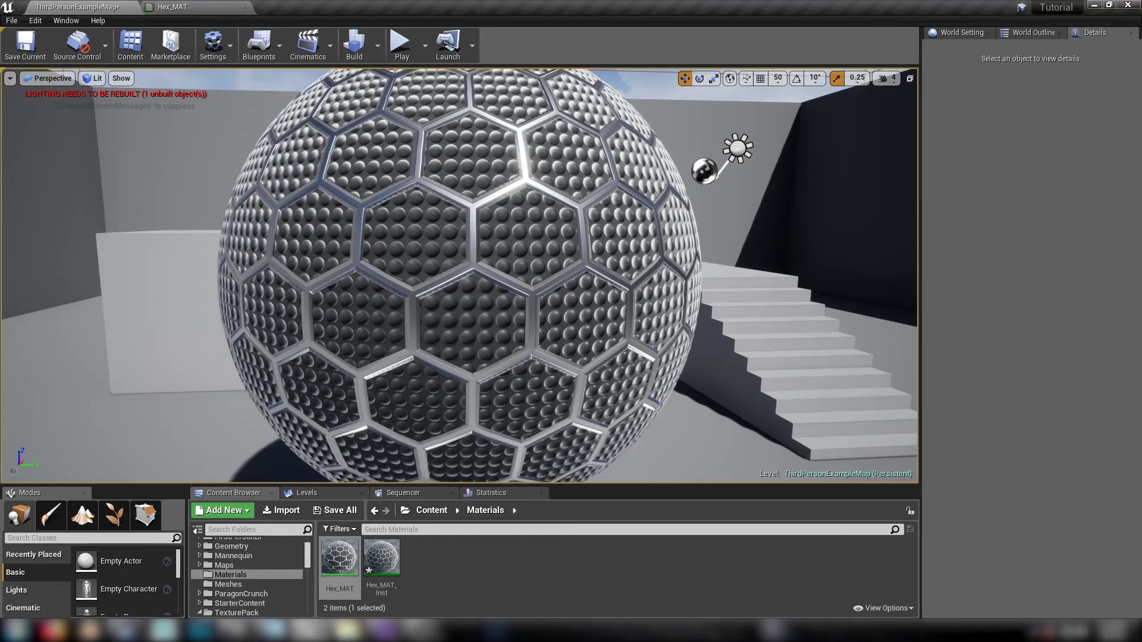
left_click_drag(1141, 146, 927, 56)
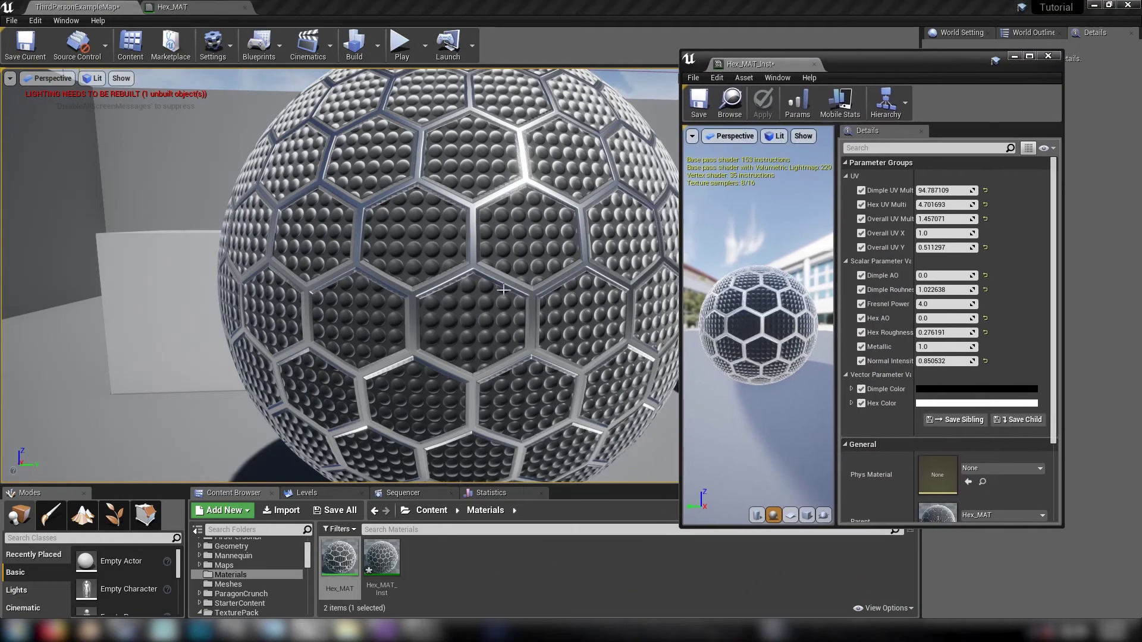
Set both Hex AO and Dimple AO to 1 in the Hex_MAT_Inst material instance.
left_click(941, 319)
type("1")
key("Return")
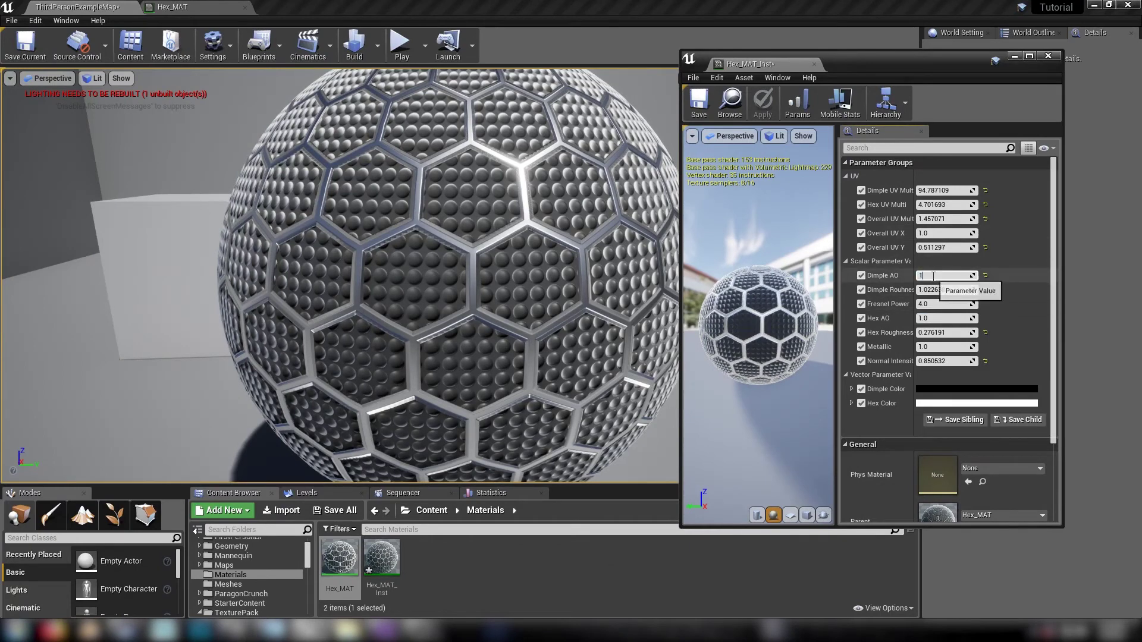
left_click(934, 276)
type("1")
key("Return")
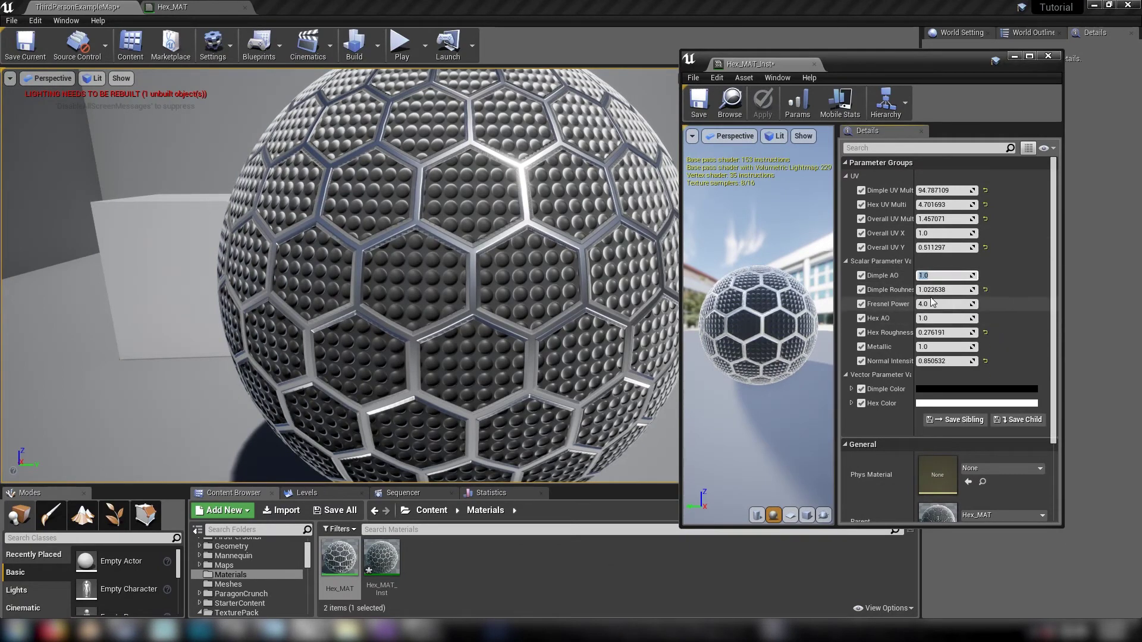
Raise the instance's Fresnel Power to 5.199774, put its window away and return to the roughness nodes in the Hex_MAT graph.
left_click_drag(933, 302, 958, 302)
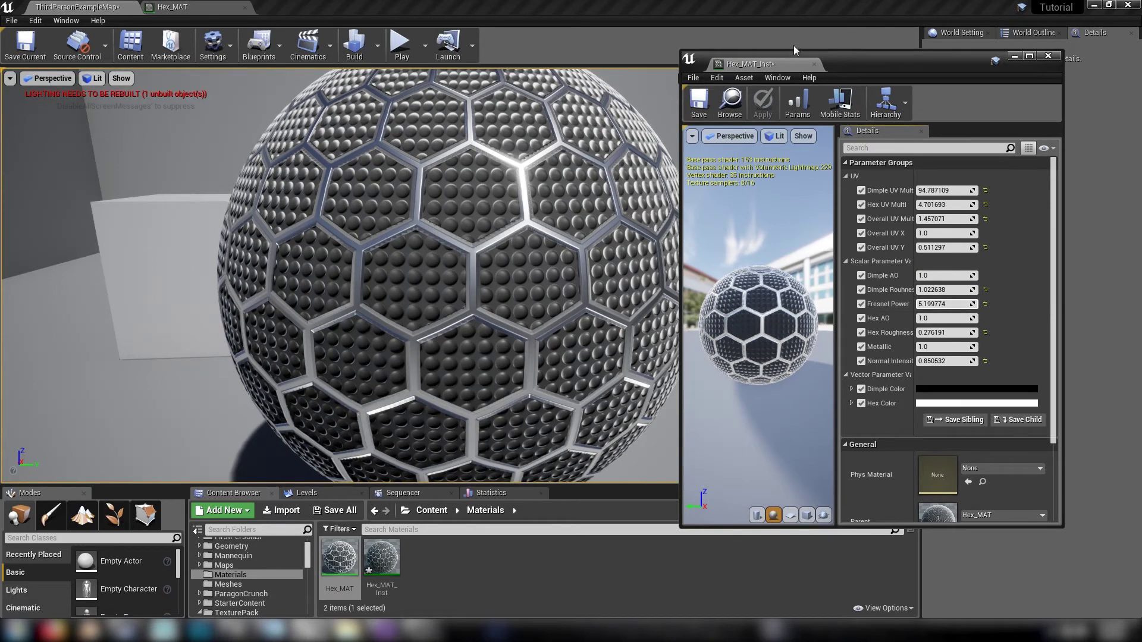
left_click_drag(862, 65, 881, 74)
left_click(1034, 65)
left_click(214, 8)
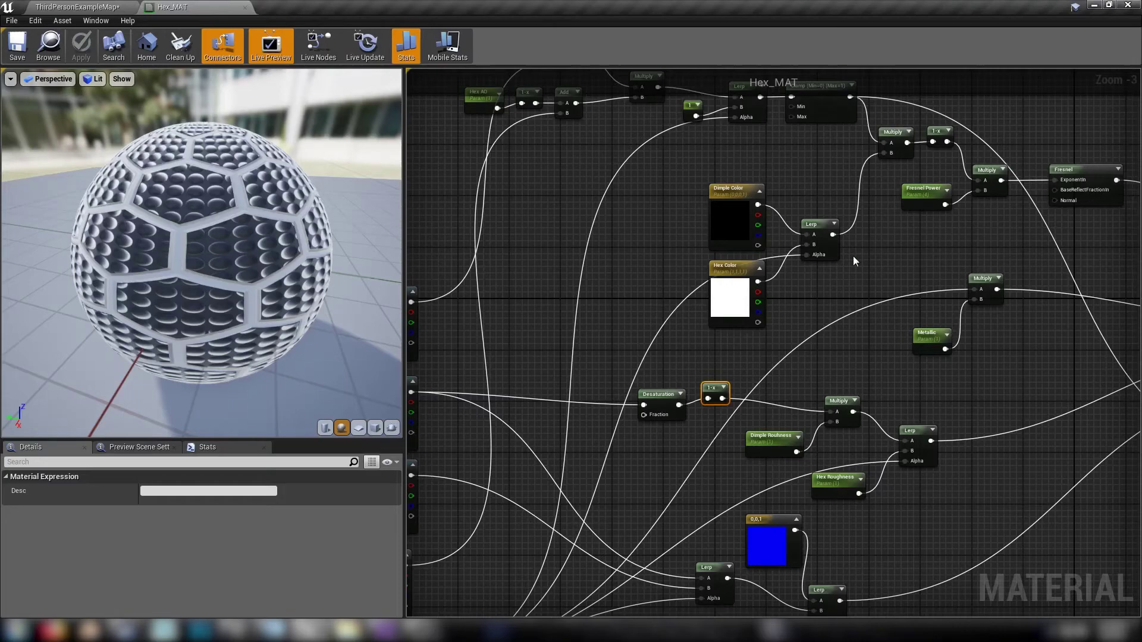
left_click(913, 277)
right_click_drag(913, 277, 833, 187)
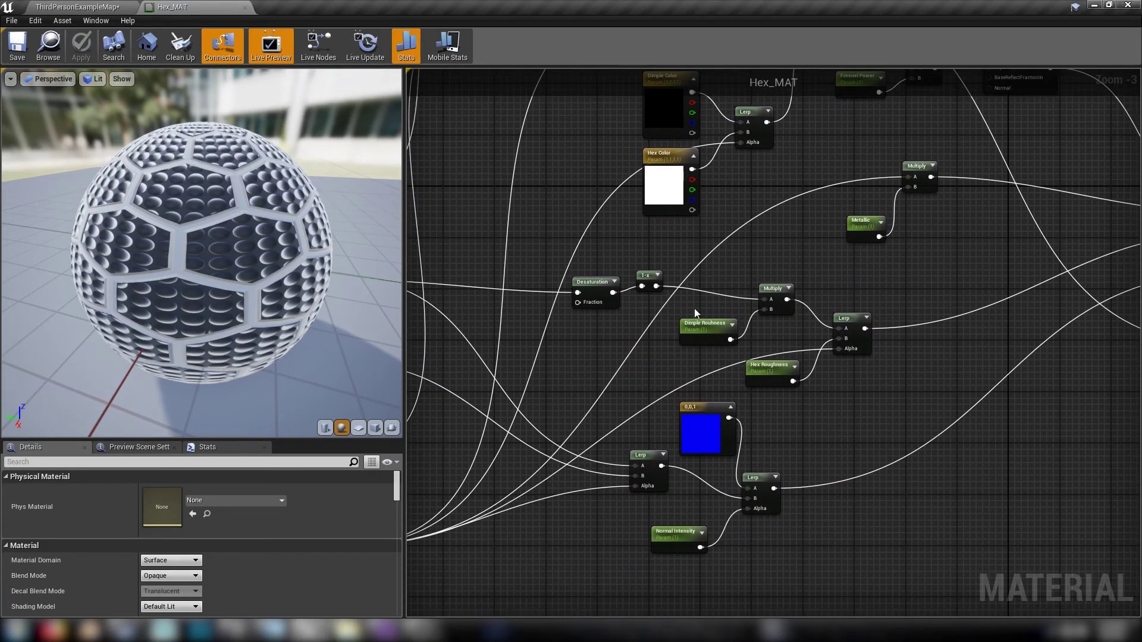
Set the default value of the Dimple Rouhness parameter to 0.3.
left_click(699, 325)
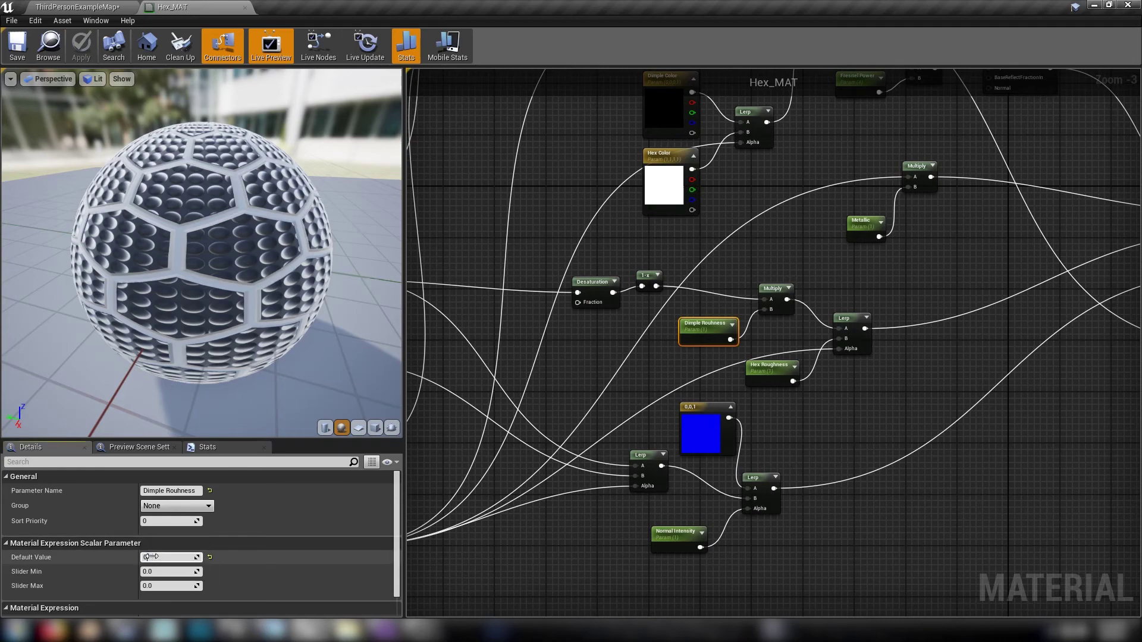
key("Return")
left_click(736, 222)
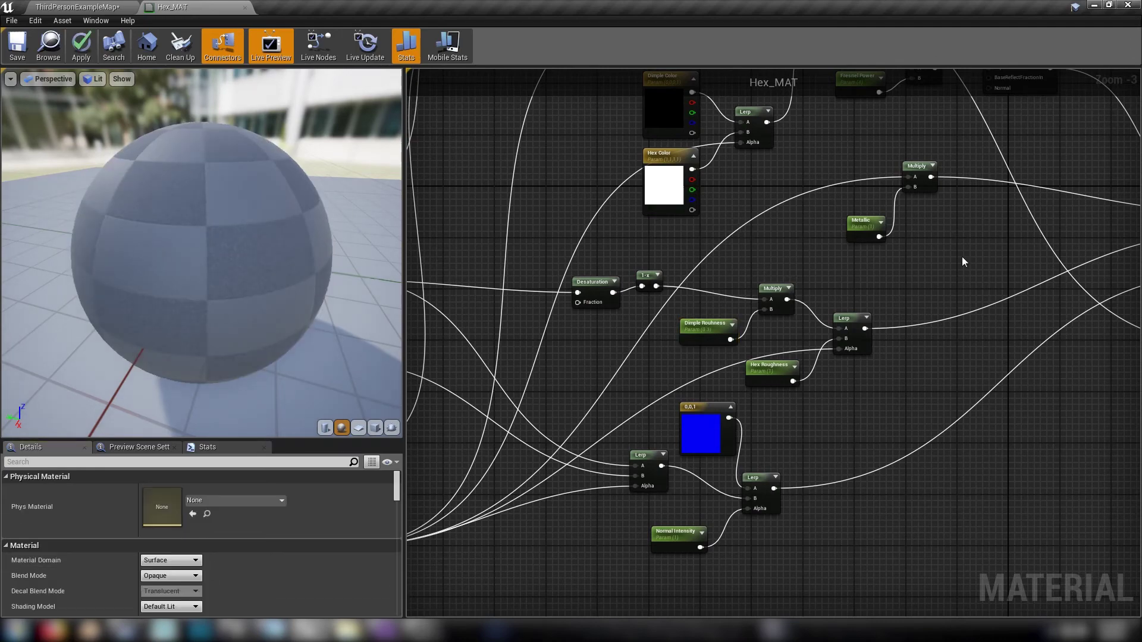
Delete the Fresnel node with its 1-x, Multiply and Fresnel Power nodes, and connect the AO-color Multiply directly to Base Color.
right_click_drag(962, 256, 702, 435)
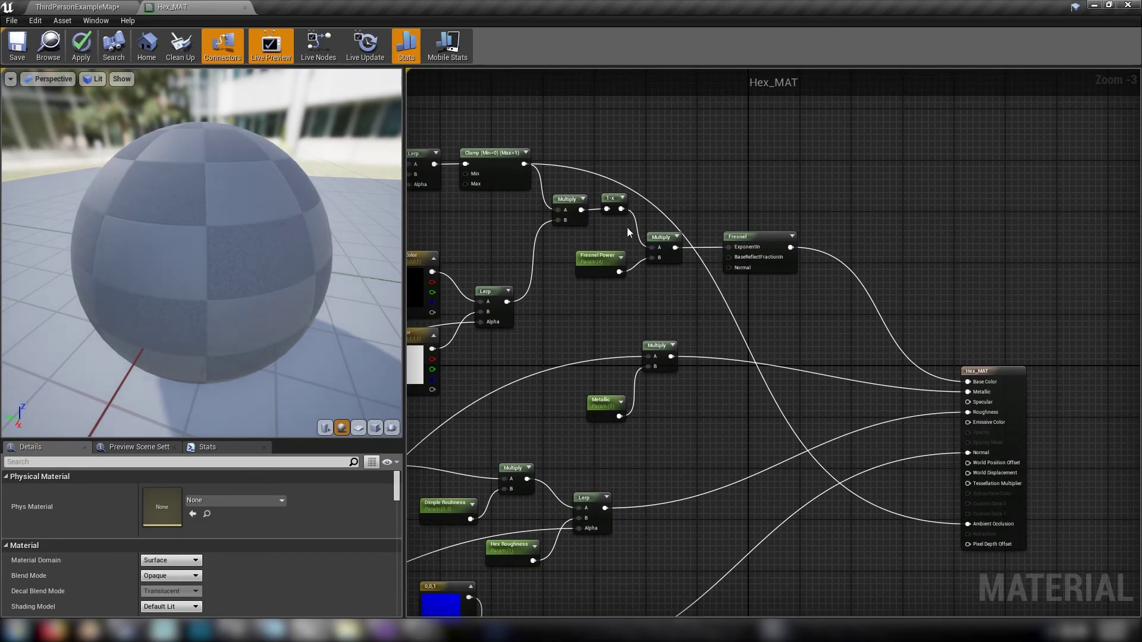
left_click_drag(604, 156, 815, 269)
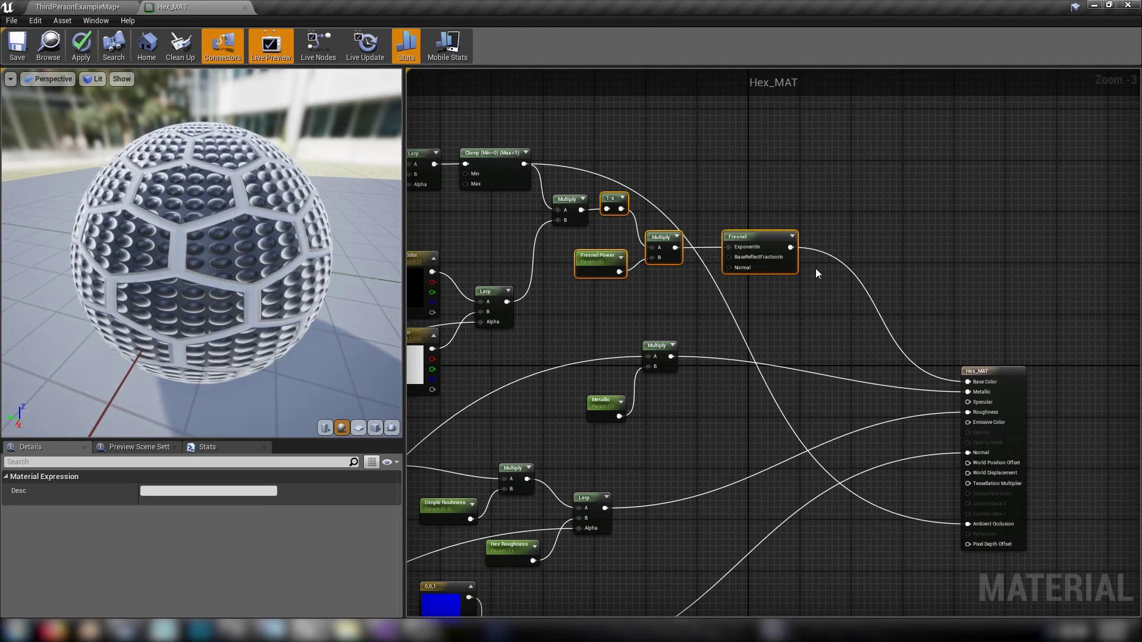
key("Delete")
left_click_drag(581, 210, 969, 384)
right_click_drag(490, 193, 659, 224)
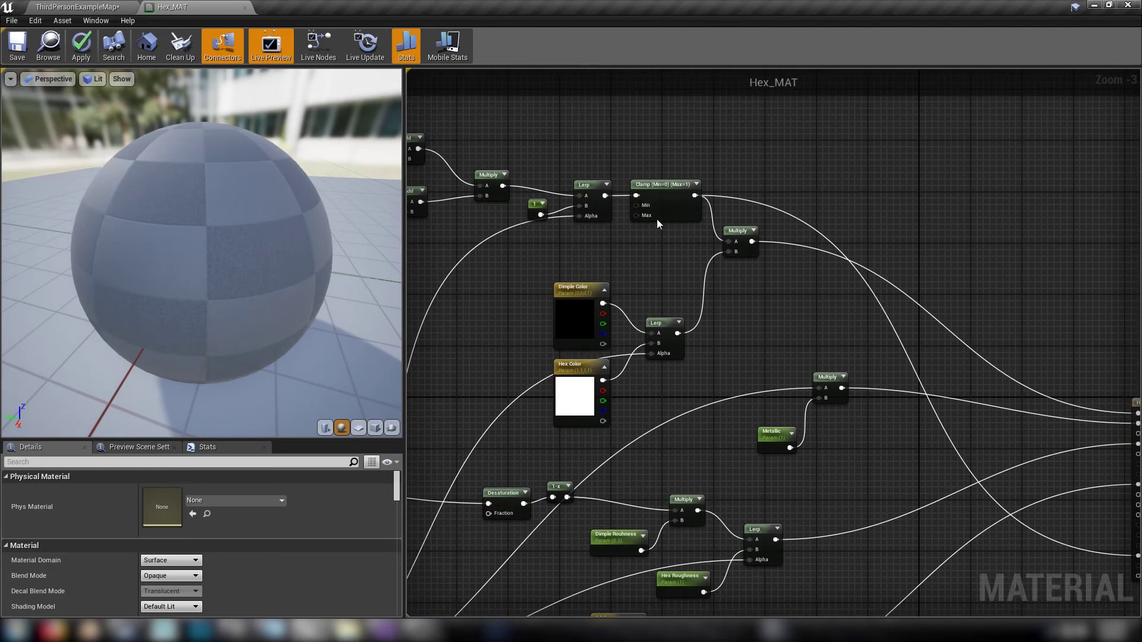
right_click_drag(704, 303, 538, 279)
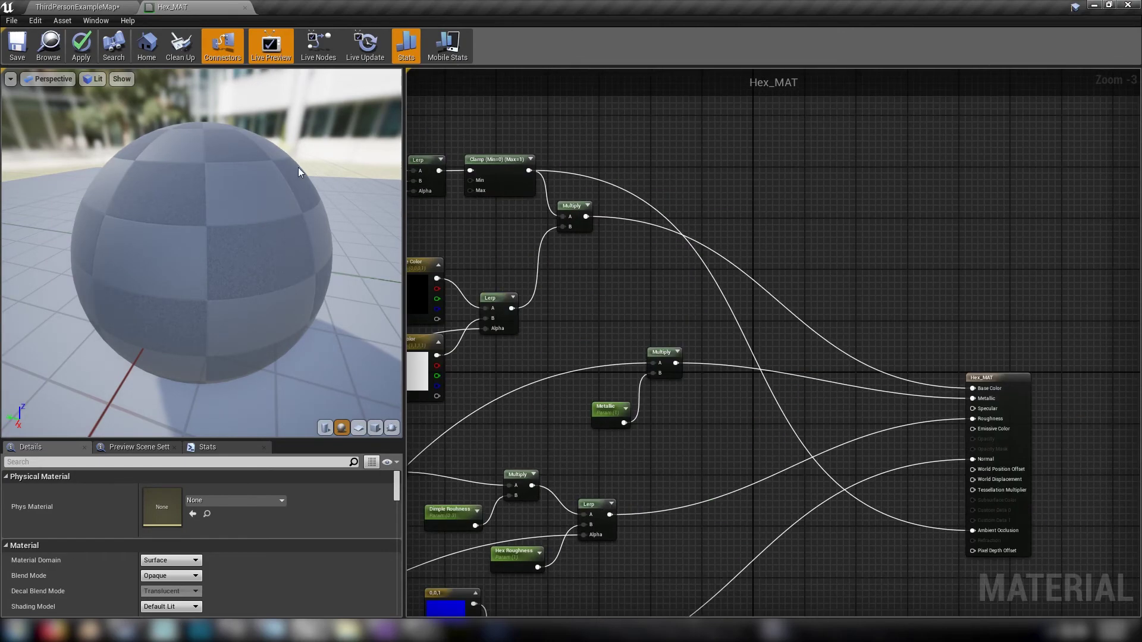
Save the Hex_MAT material and place the Hex_MAT_Inst window beside the sphere in ThirdPersonExampleMap.
left_click_drag(210, 242, 297, 217)
left_click(25, 54)
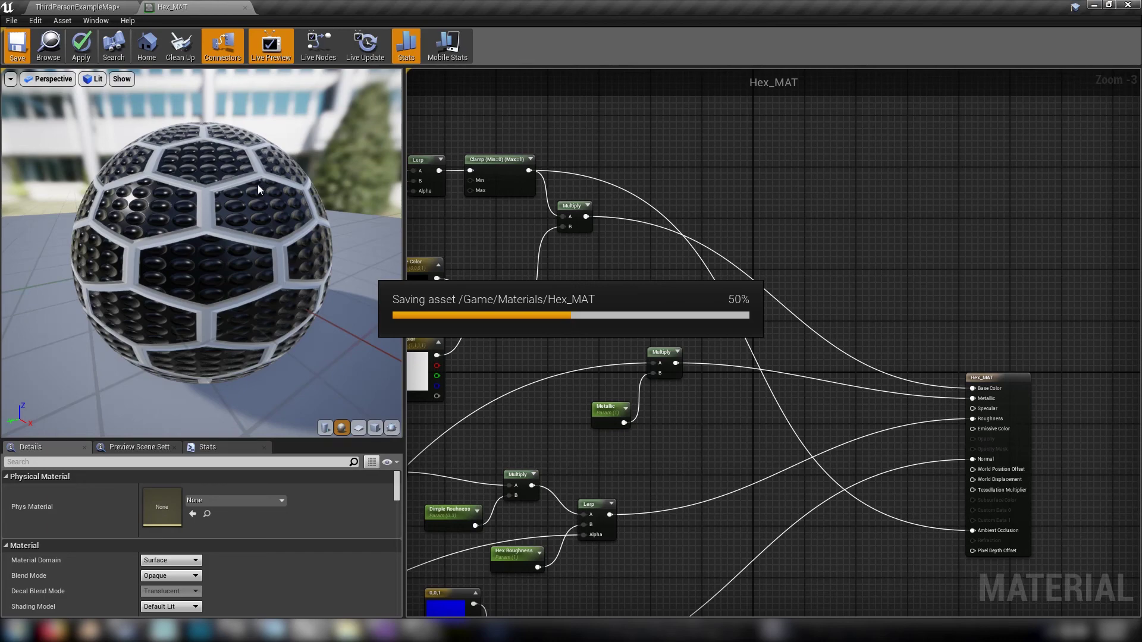
left_click(71, 6)
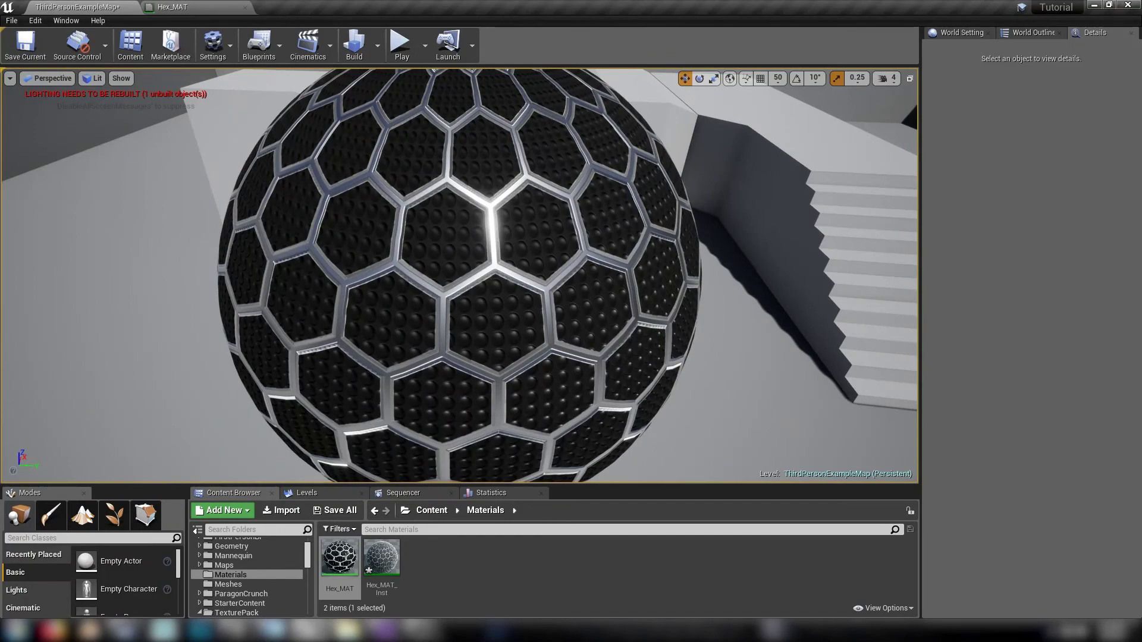
left_click_drag(1141, 141, 928, 65)
Lower the instance's Hex Roughness to 0.161905 and check the reflections on the level's sphere.
left_click_drag(515, 250, 479, 220, "alt")
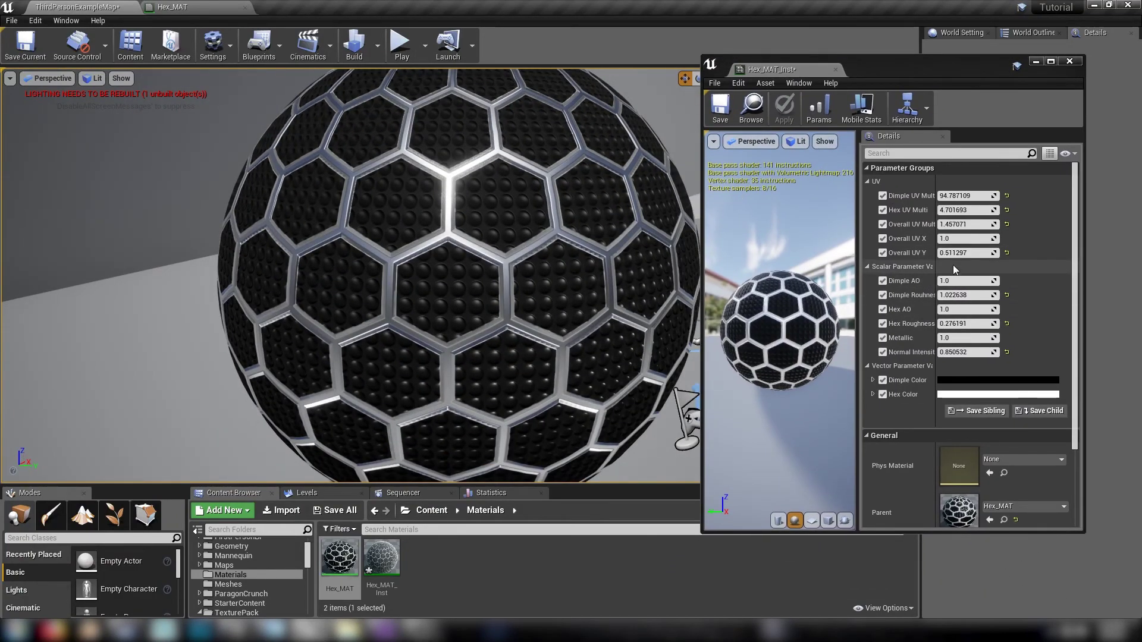
mouse_move(964, 324)
left_mouse_down()
mouse_move(937, 324)
mouse_move(948, 323)
left_mouse_up()
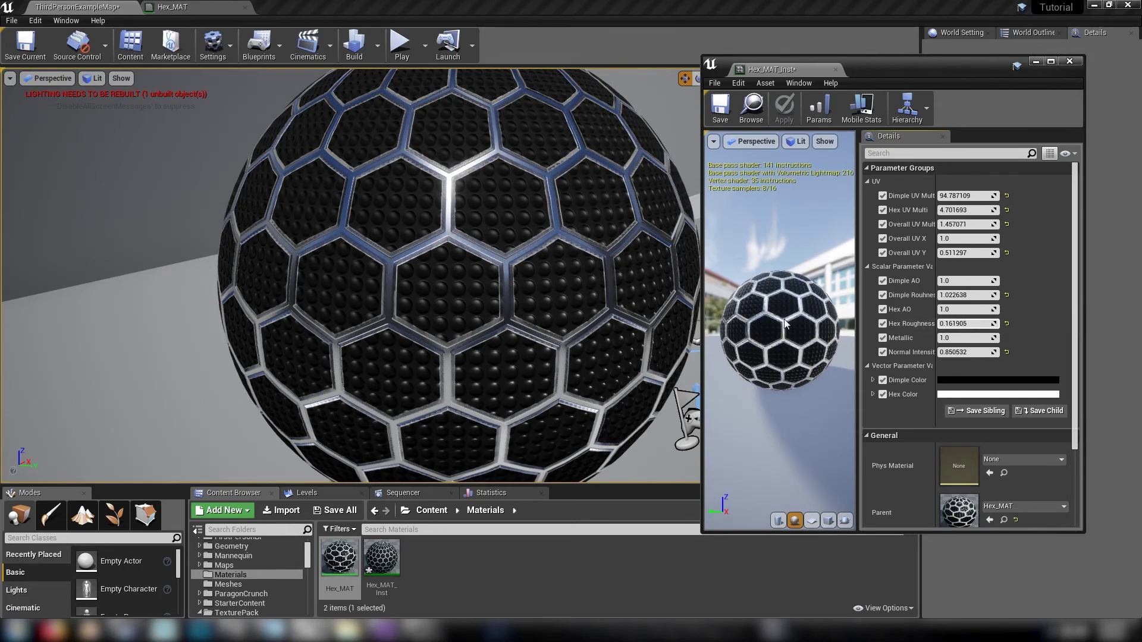
left_click_drag(505, 280, 426, 285, "alt")
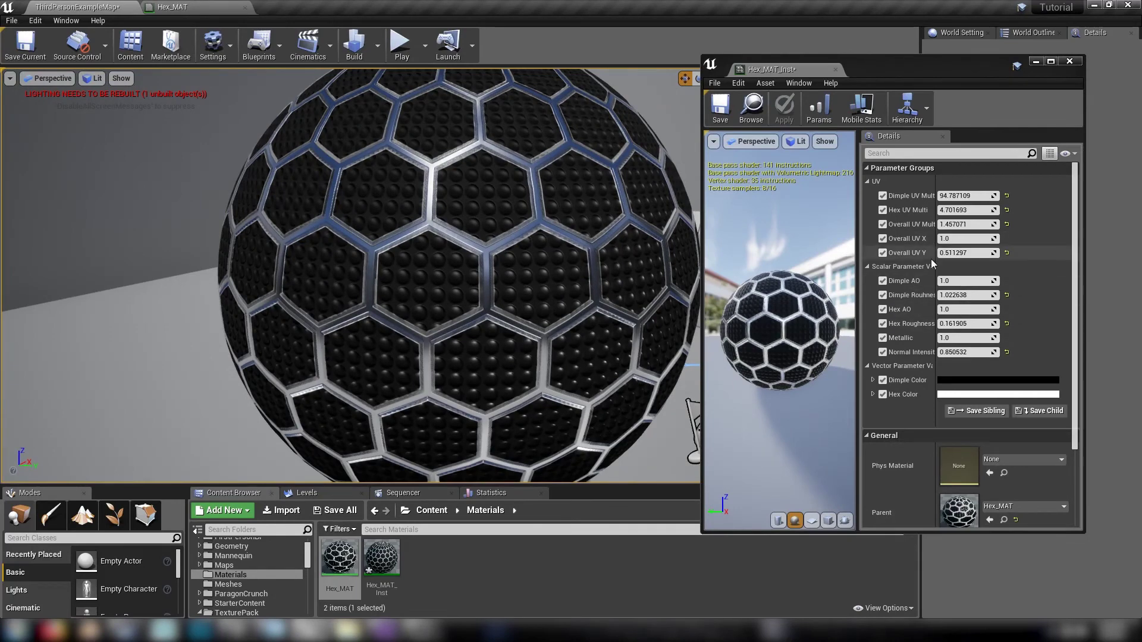
Change the instance's Dimple Color to a medium blue with Hex sRGB 5469B3FF.
scroll(931, 286, "down", 4)
left_click(958, 267)
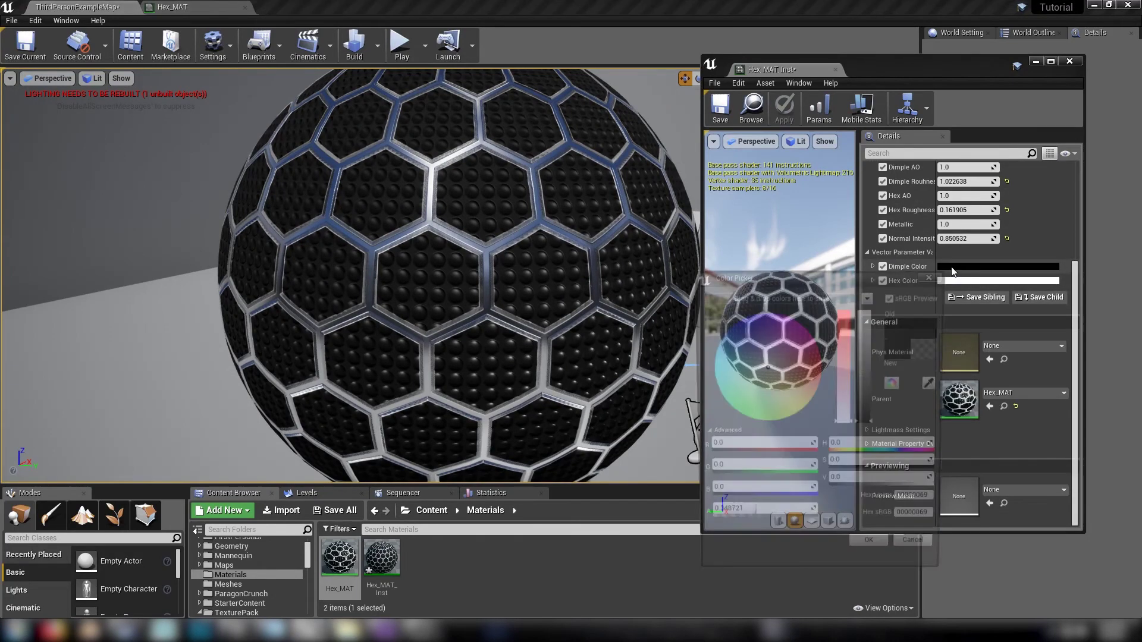
left_click(817, 376)
mouse_move(866, 378)
left_mouse_down()
mouse_move(869, 324)
mouse_move(872, 390)
left_mouse_up()
left_click_drag(775, 345, 737, 331)
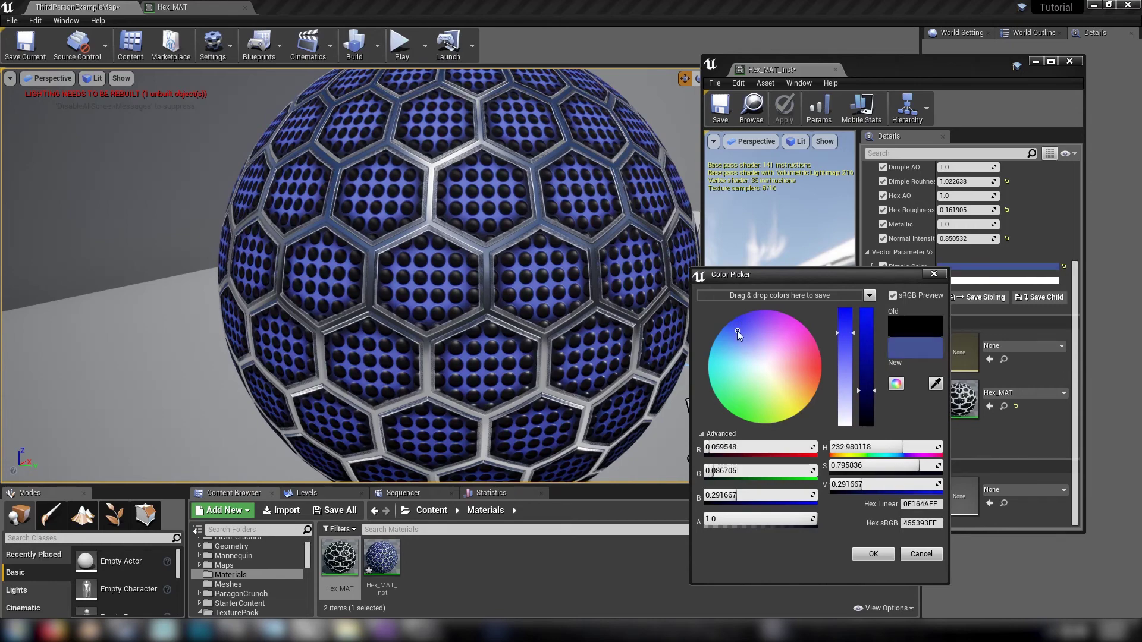
left_click_drag(865, 360, 865, 372)
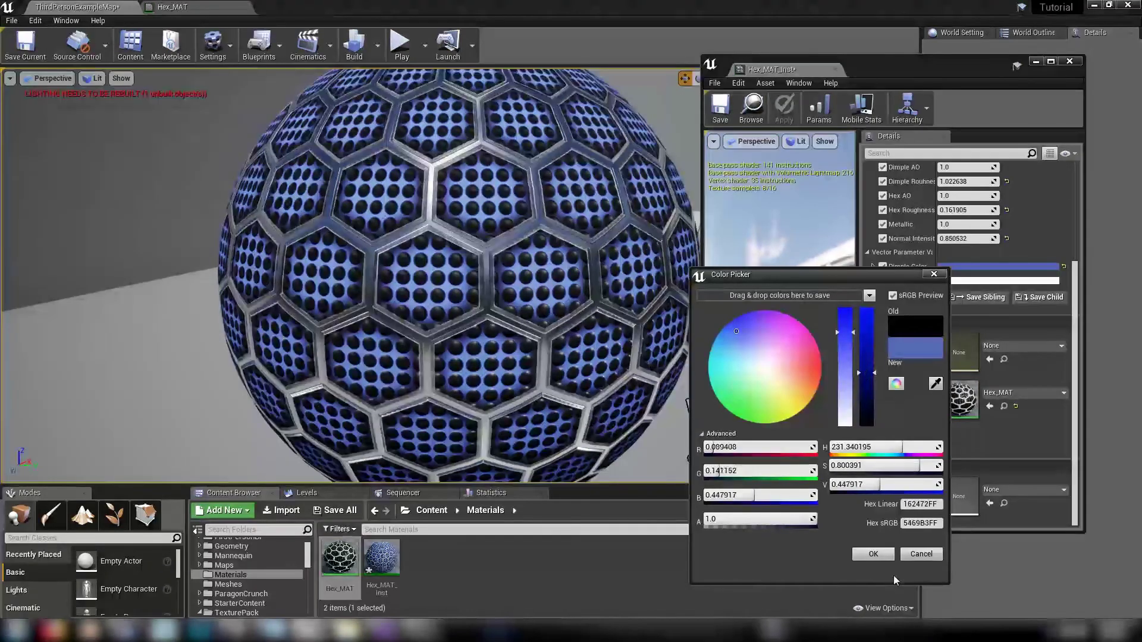
left_click(883, 558)
Raise the instance's Dimple UV Multi to 470.380157 and view the finer dimples on the sphere.
scroll(961, 322, "up", 3)
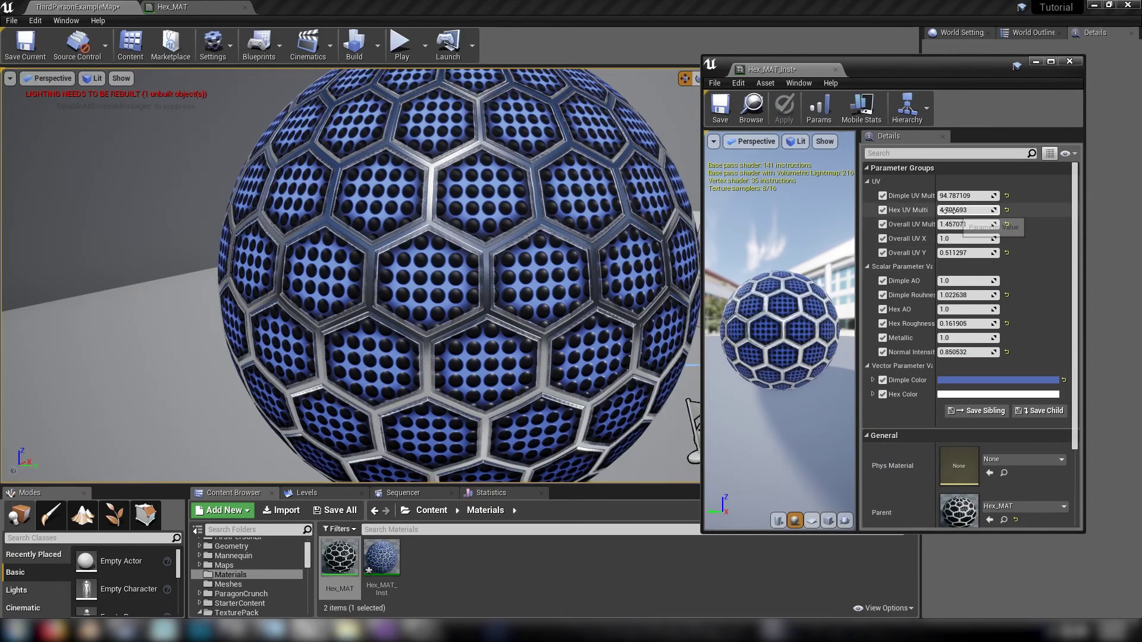
left_click_drag(954, 194, 1027, 194)
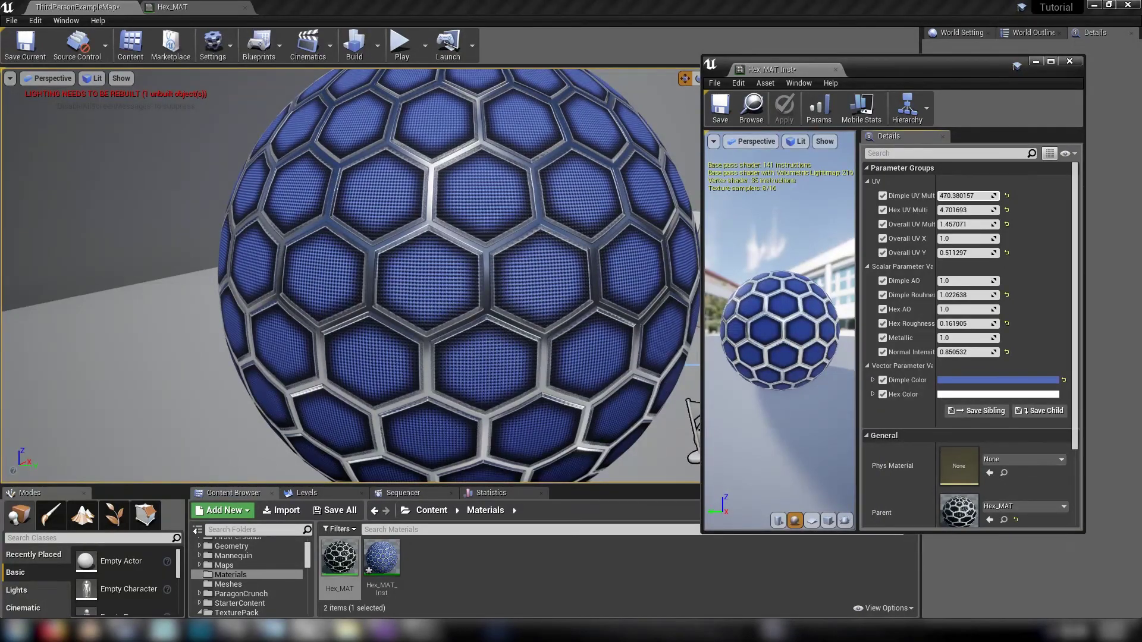
left_click_drag(583, 331, 540, 309, "alt")
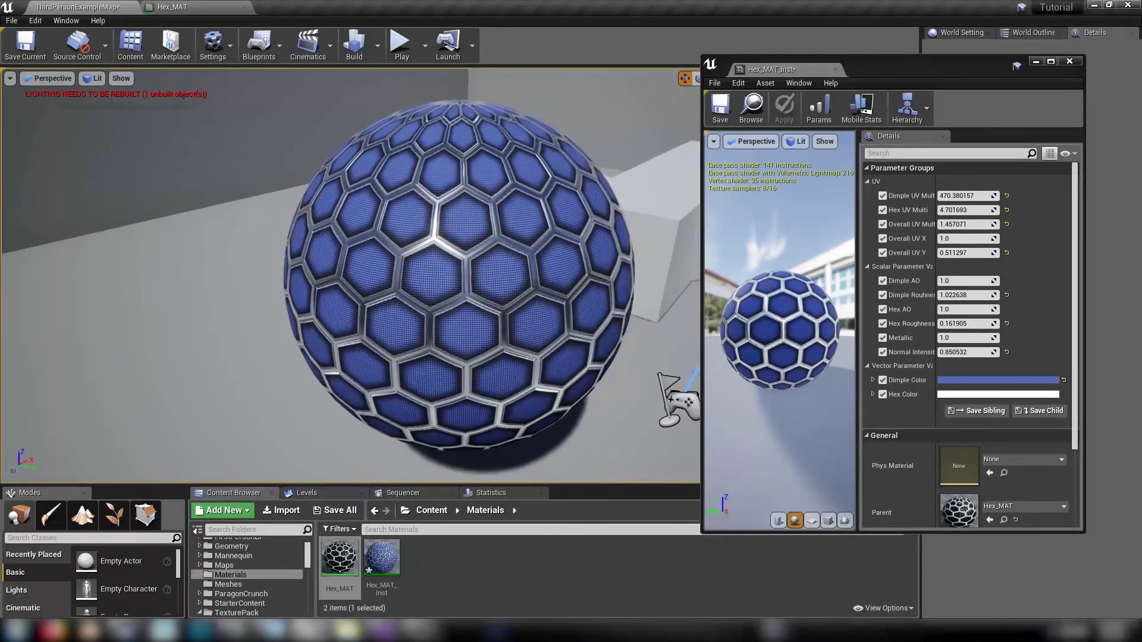
Return to the Hex_MAT graph, put the instance window away and widen the graph area beside the preview.
left_click(199, 8)
left_click_drag(934, 66, 1060, 97)
left_click(751, 288)
scroll(748, 287, "down", 2)
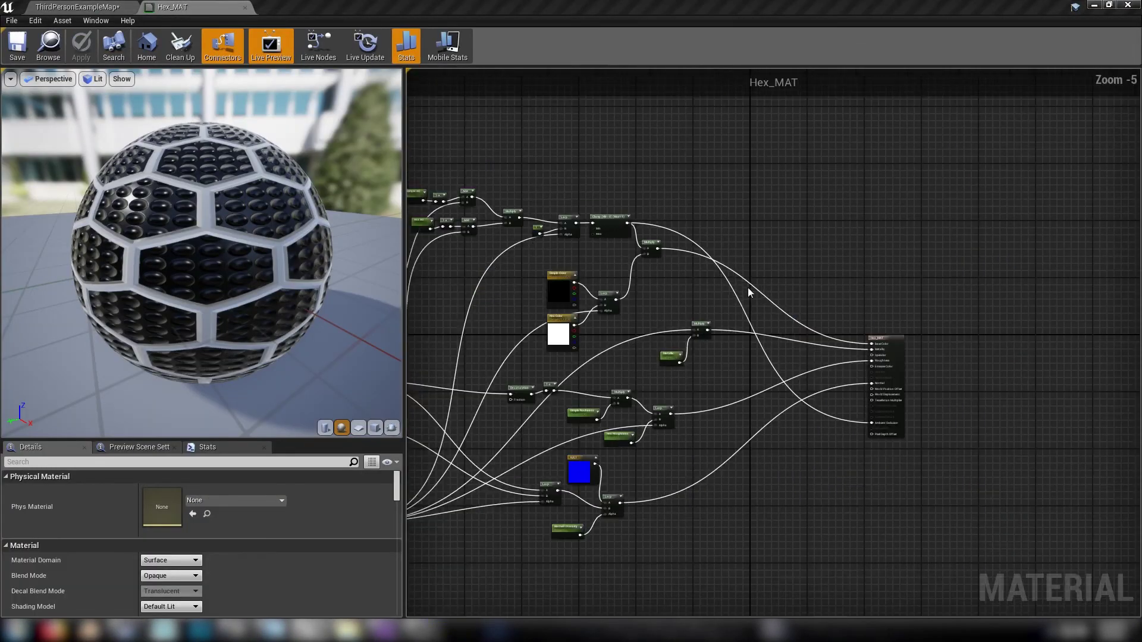
key("Home")
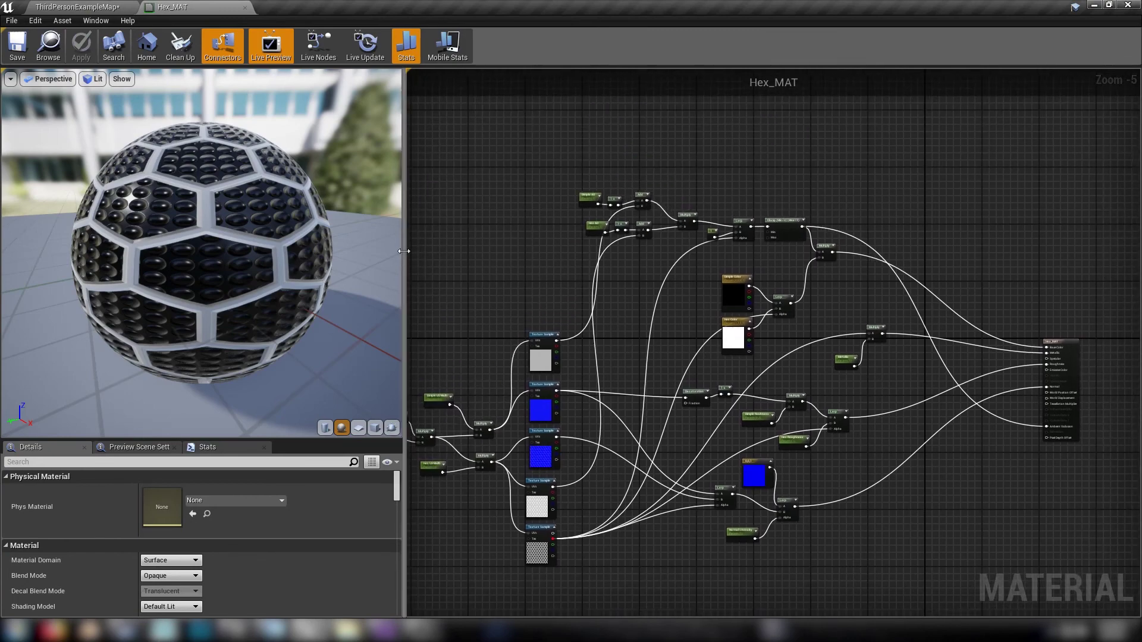
left_click_drag(403, 251, 246, 251)
right_click_drag(403, 291, 534, 274)
scroll(601, 234, "up", 4)
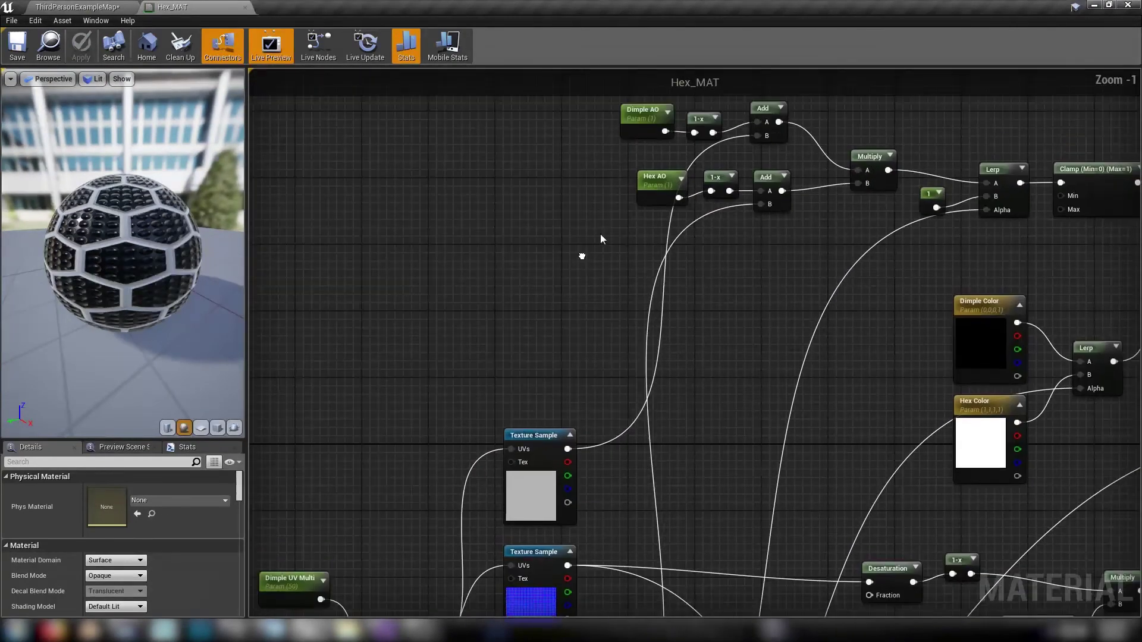
Review the AO node chain from Dimple AO and Hex AO through the Clamp, and the color nodes below it.
left_click_drag(365, 153, 853, 350)
right_click_drag(965, 444, 718, 365)
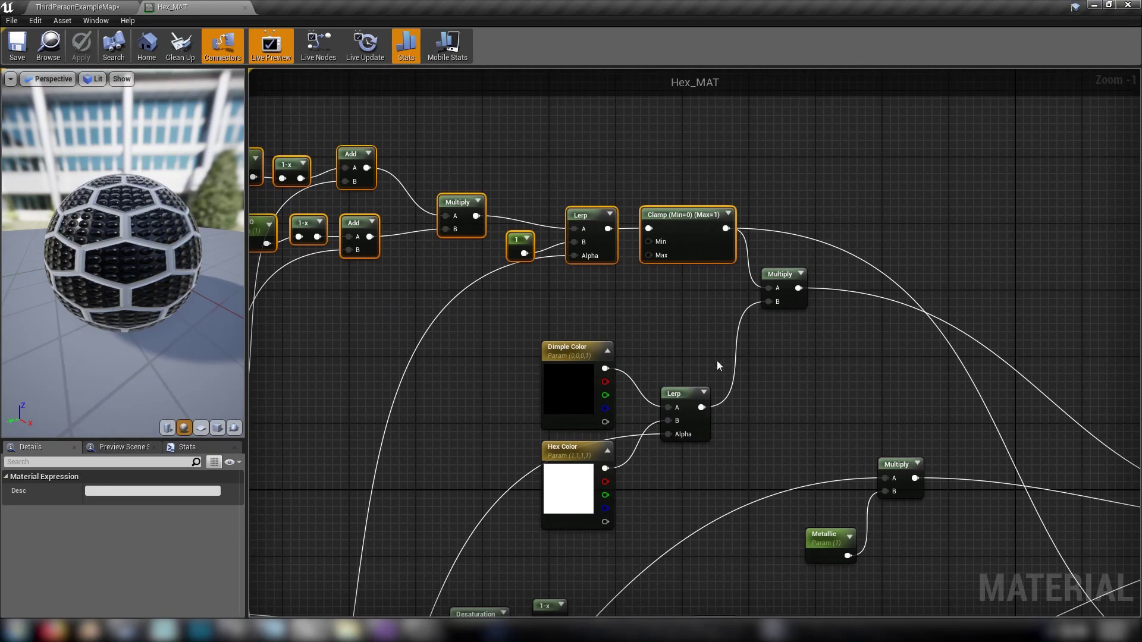
left_click(739, 309)
right_click_drag(270, 213, 411, 231)
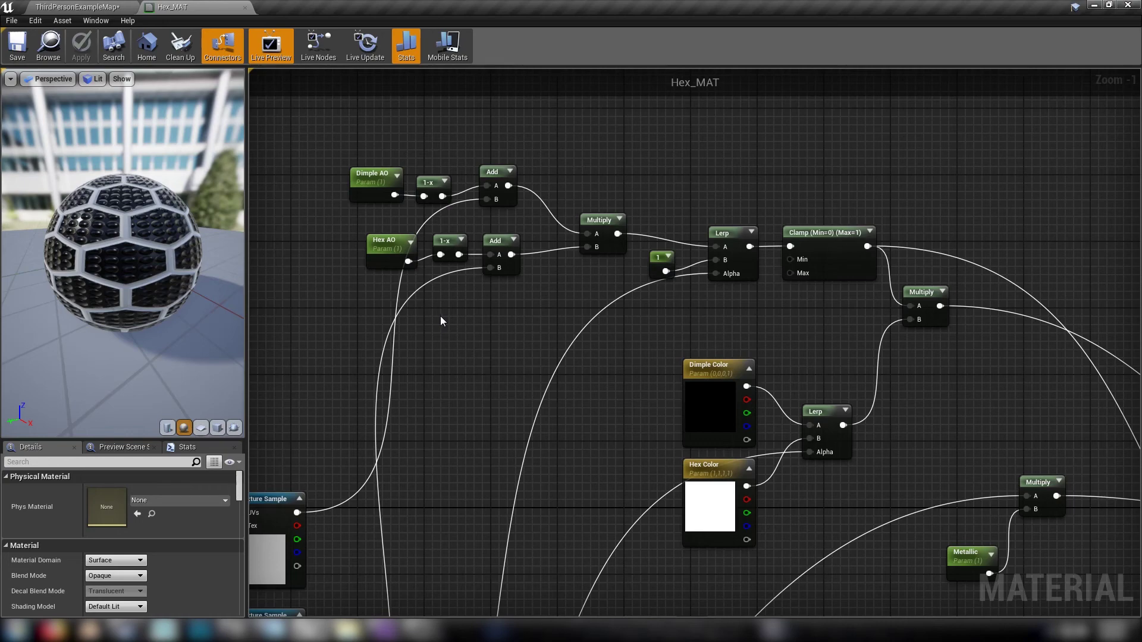
right_click_drag(596, 442, 403, 232)
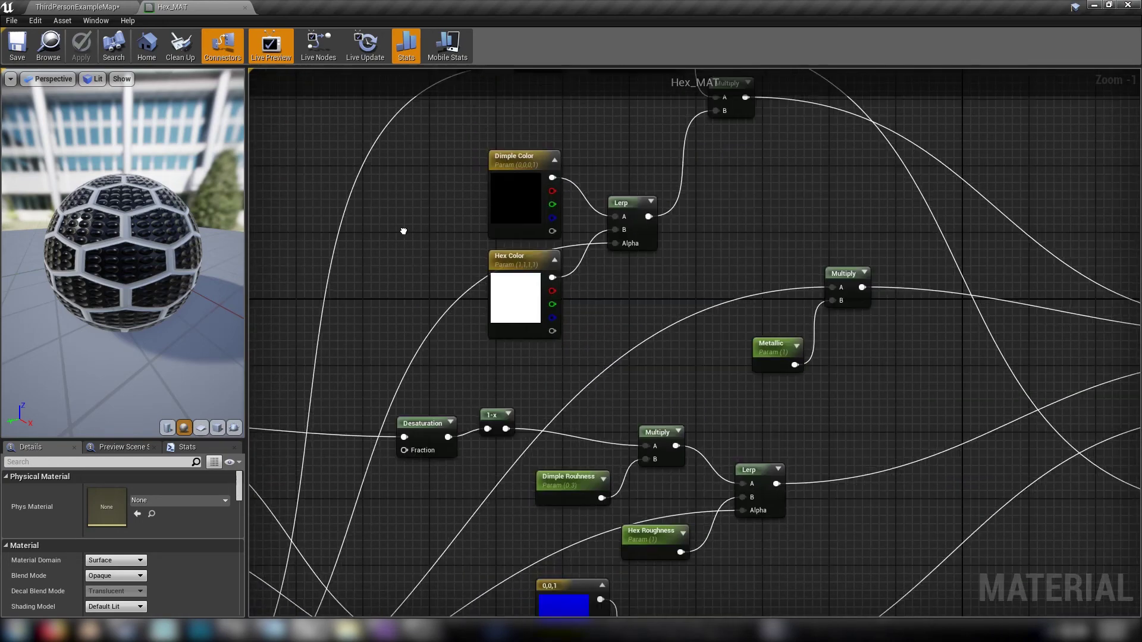
Move the Dimple Color, Hex Color and color Lerp nodes up, closer to the AO nodes.
right_click_drag(518, 344, 512, 453)
left_click_drag(463, 298, 627, 292)
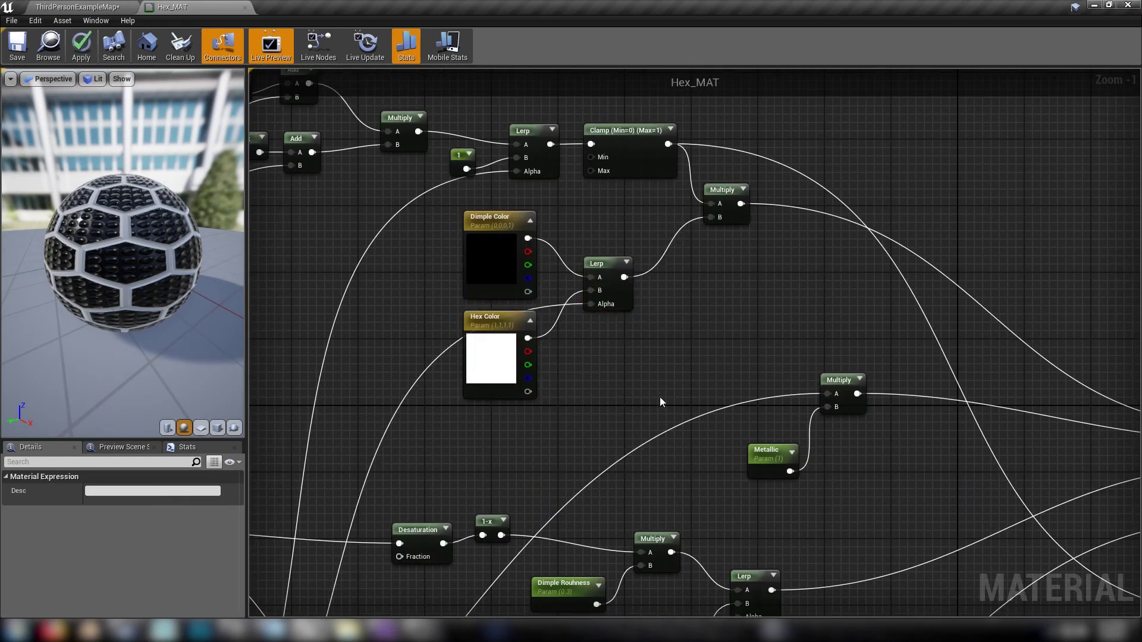
left_click(659, 398)
Examine the roughness and normal nodes and the Hex_M mask Texture Sample that feeds their Lerps.
right_click_drag(615, 444, 626, 138)
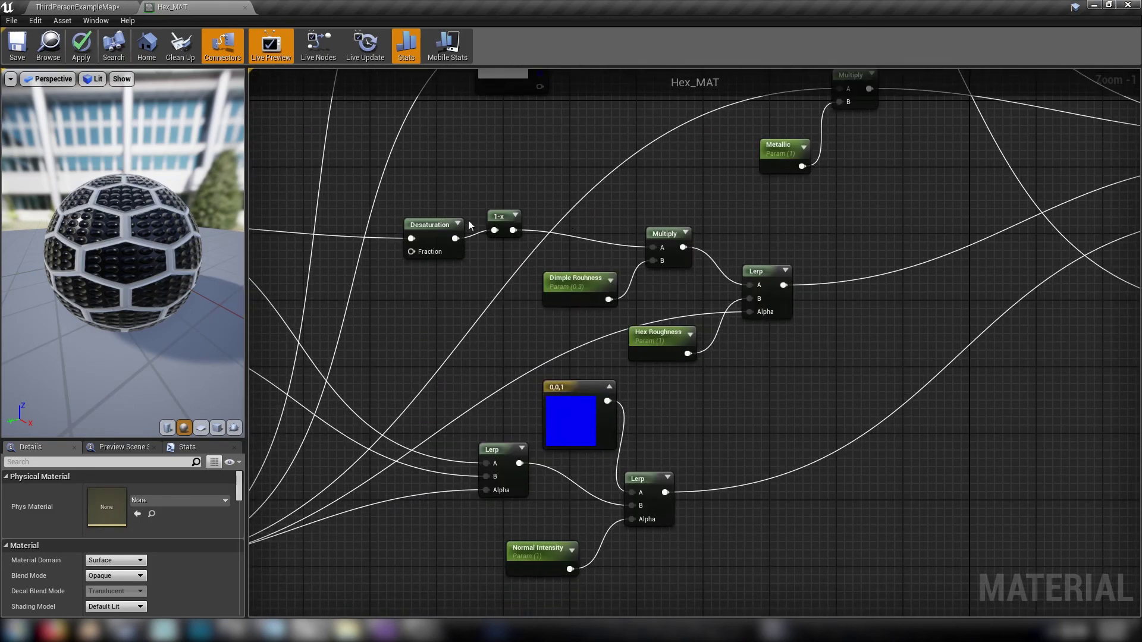
right_click_drag(365, 303, 577, 234)
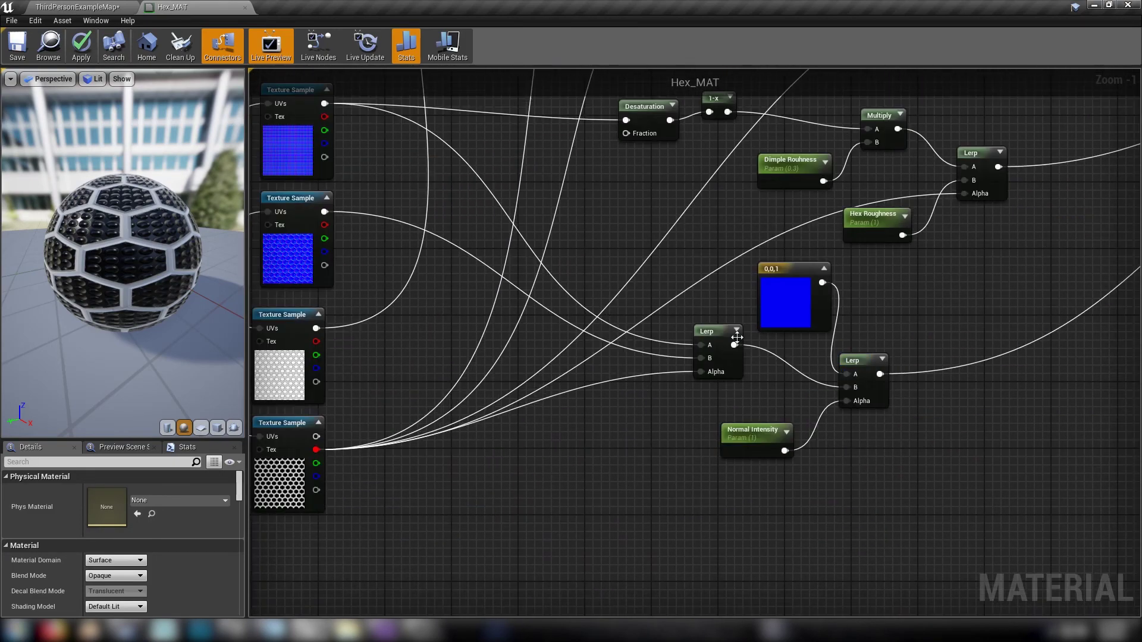
right_click(689, 224)
left_click(281, 484)
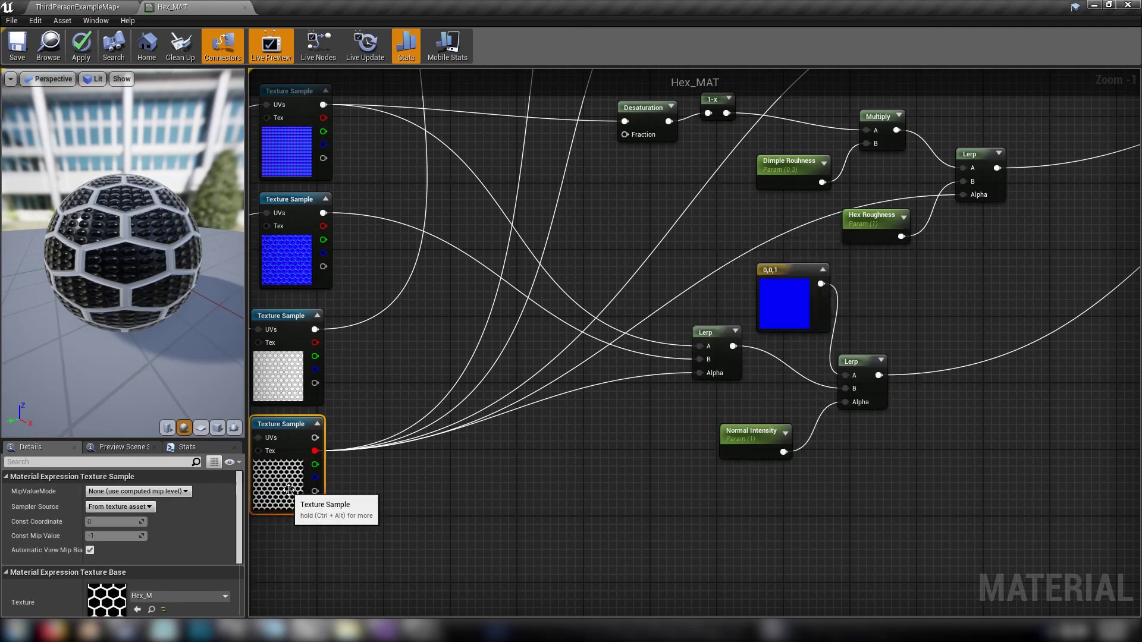
Place the Hex_MAT_Inst window beside the level's sphere, try Normal Intensity at 0 and set it to 1.
left_click(77, 7)
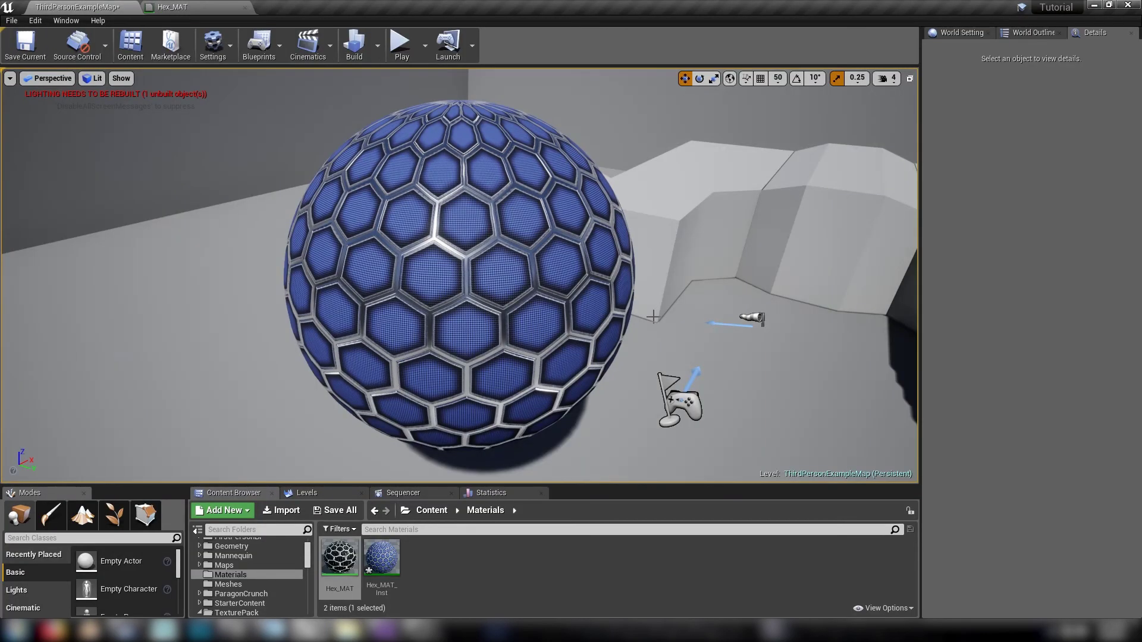
left_click_drag(1141, 101, 912, 78)
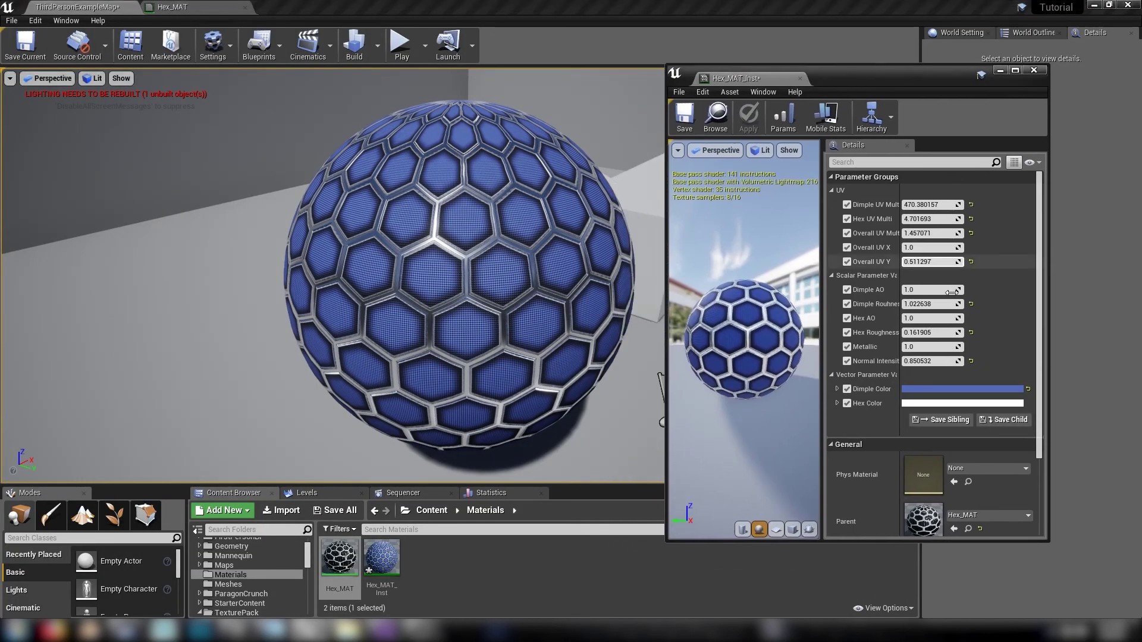
left_click_drag(929, 361, 955, 363)
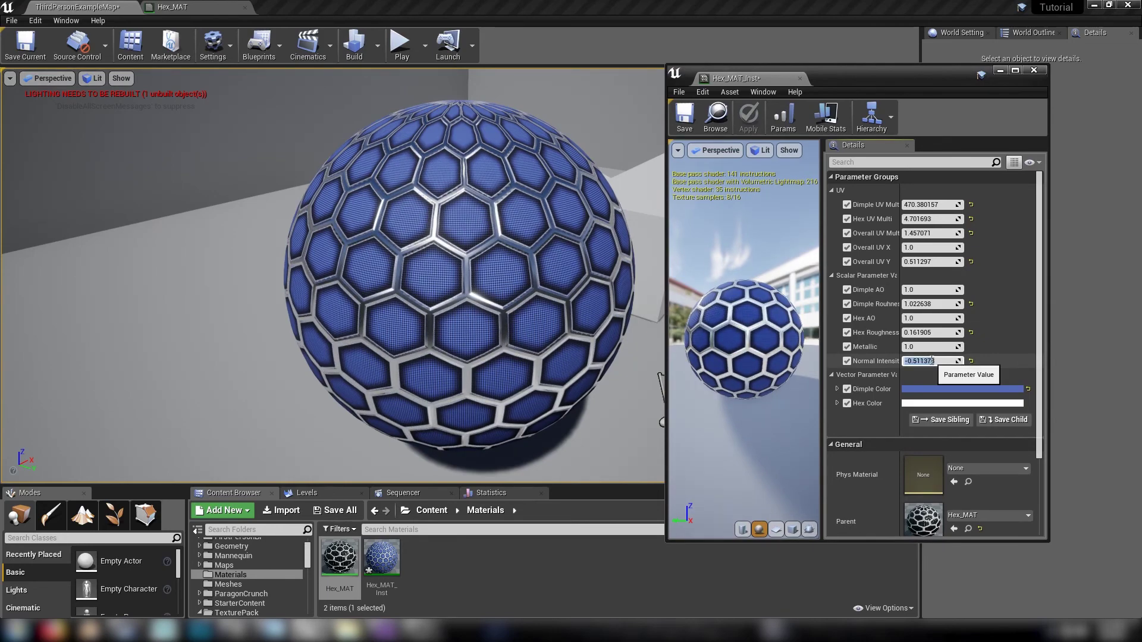
type("0")
key("Return")
left_click_drag(507, 242, 524, 196, "alt")
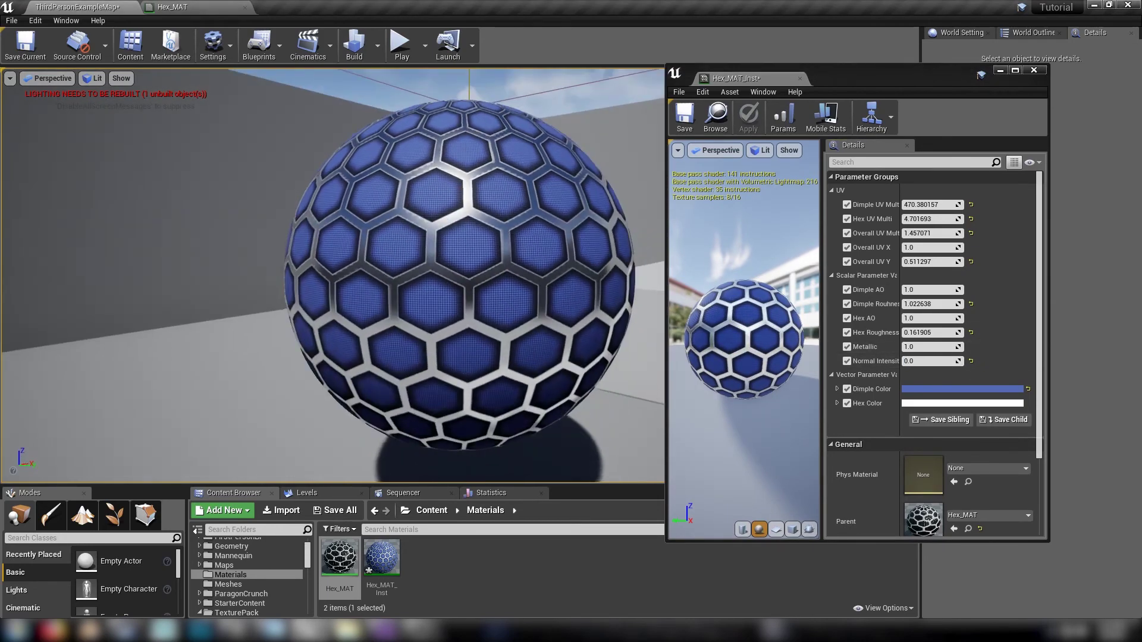
left_click(925, 361)
type("1")
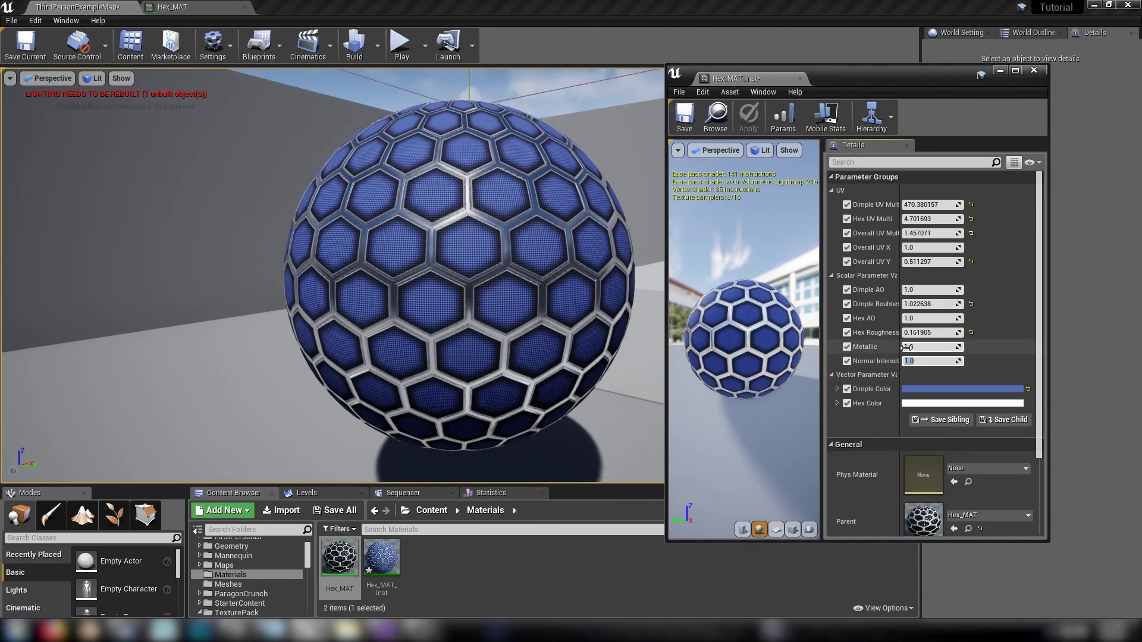
Set the instance's Metallic to 0 and inspect the sphere up close.
left_click(914, 348)
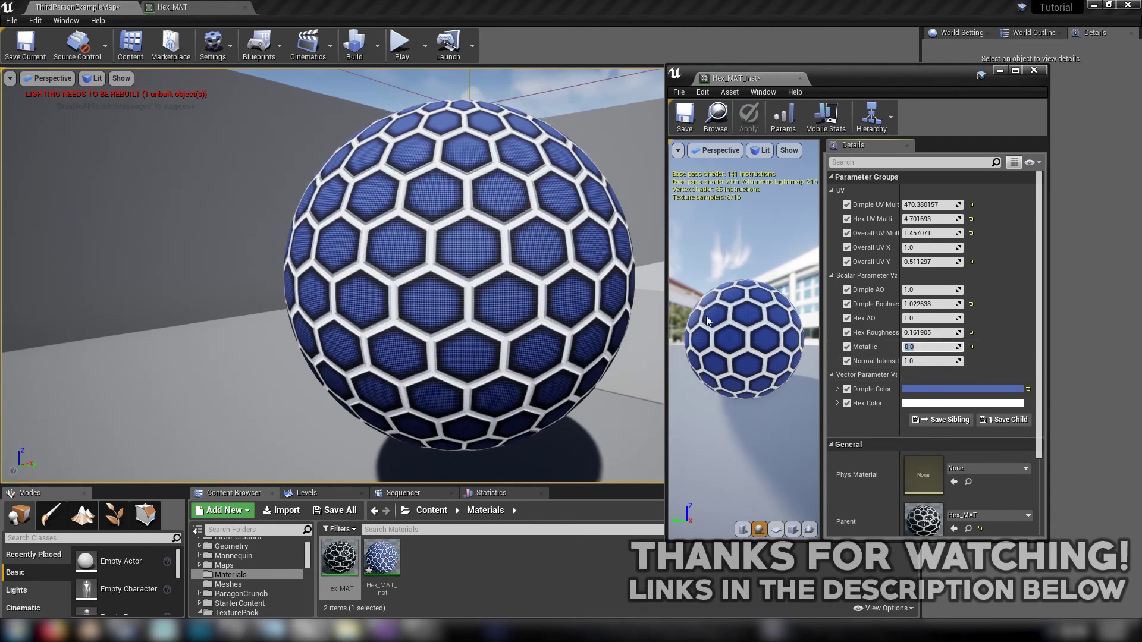
left_click_drag(505, 207, 506, 268, "alt")
scroll(505, 207, "up", 2)
left_click_drag(505, 207, 538, 172, "alt")
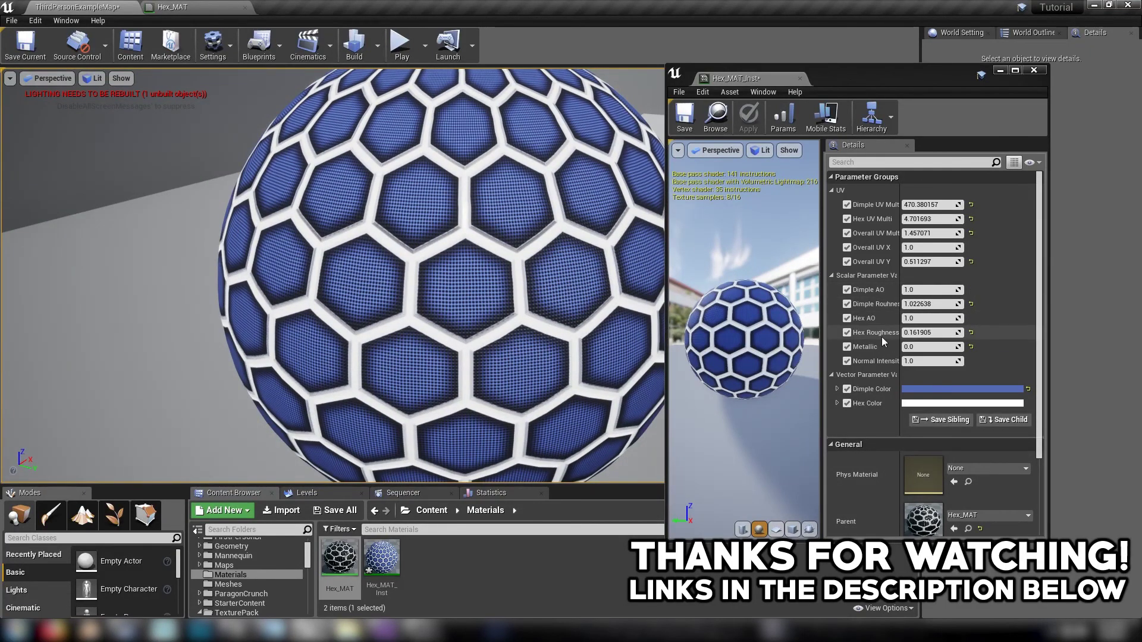
Change the instance's Dimple Color to a dark reddish brown, about hue 10.4, saturation 0.87 and value 0.17.
scroll(886, 351, "down", 2)
left_click(909, 352)
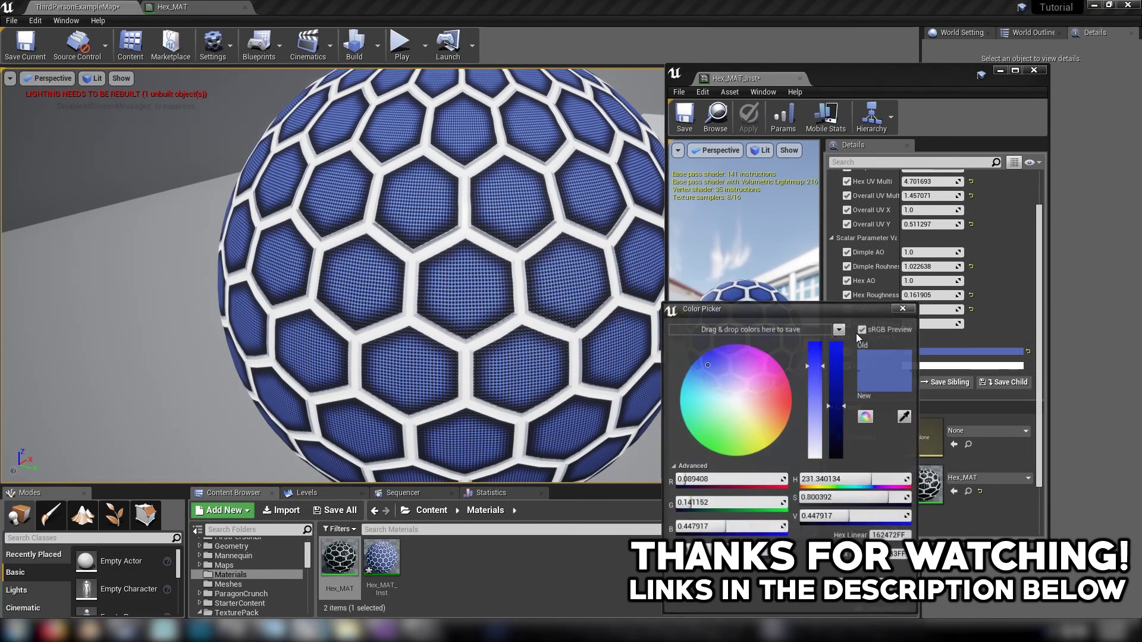
mouse_move(773, 405)
left_mouse_down()
mouse_move(837, 393)
mouse_move(841, 436)
left_mouse_up()
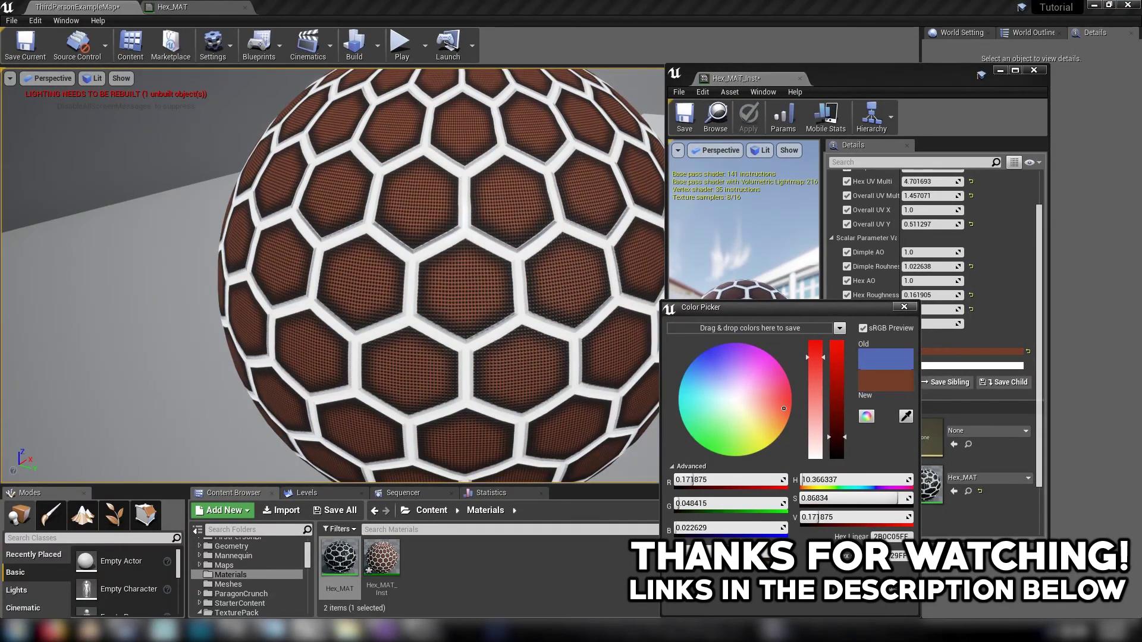
left_click(842, 589)
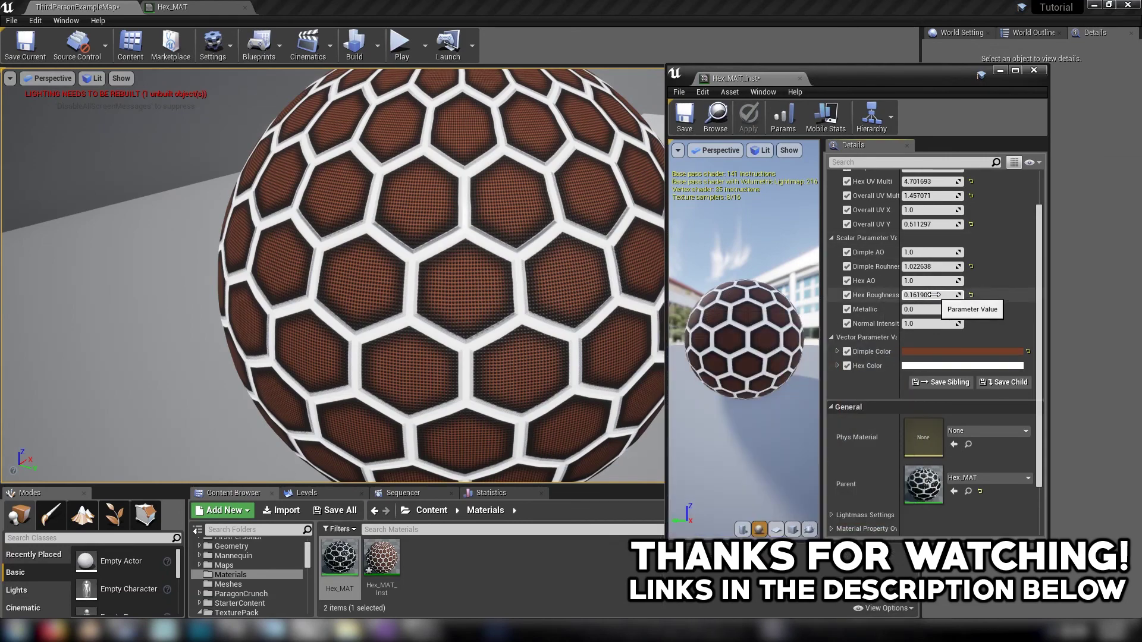
Set the instance's Hex Roughness to 0 and Metallic to 1, and inspect the sphere's reflections from several angles.
left_click_drag(936, 295, 952, 294)
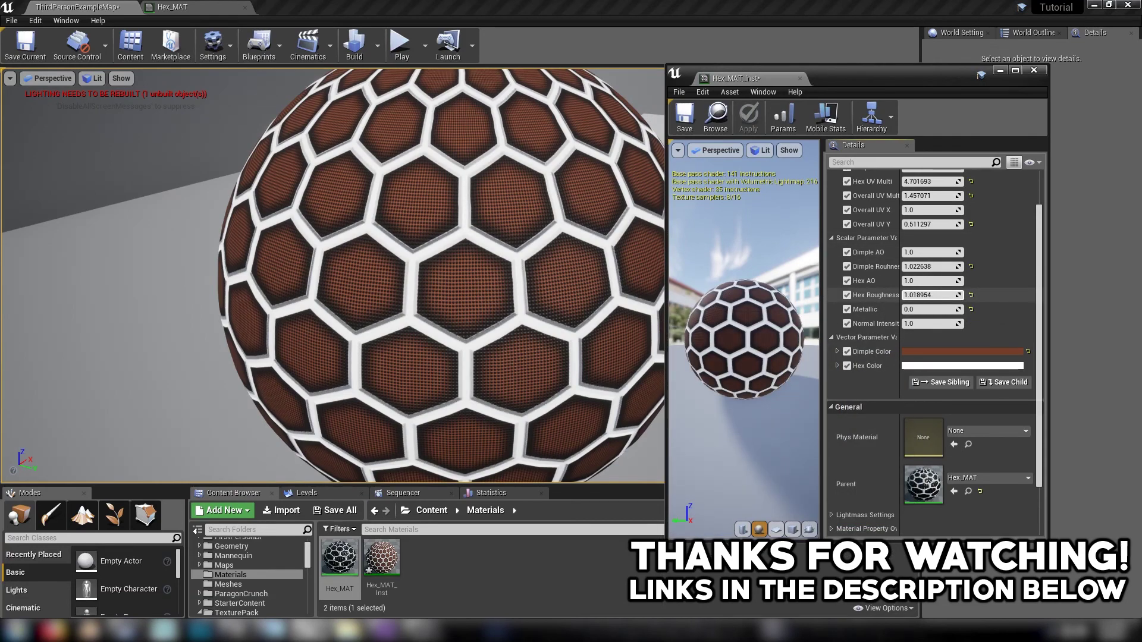
type("0")
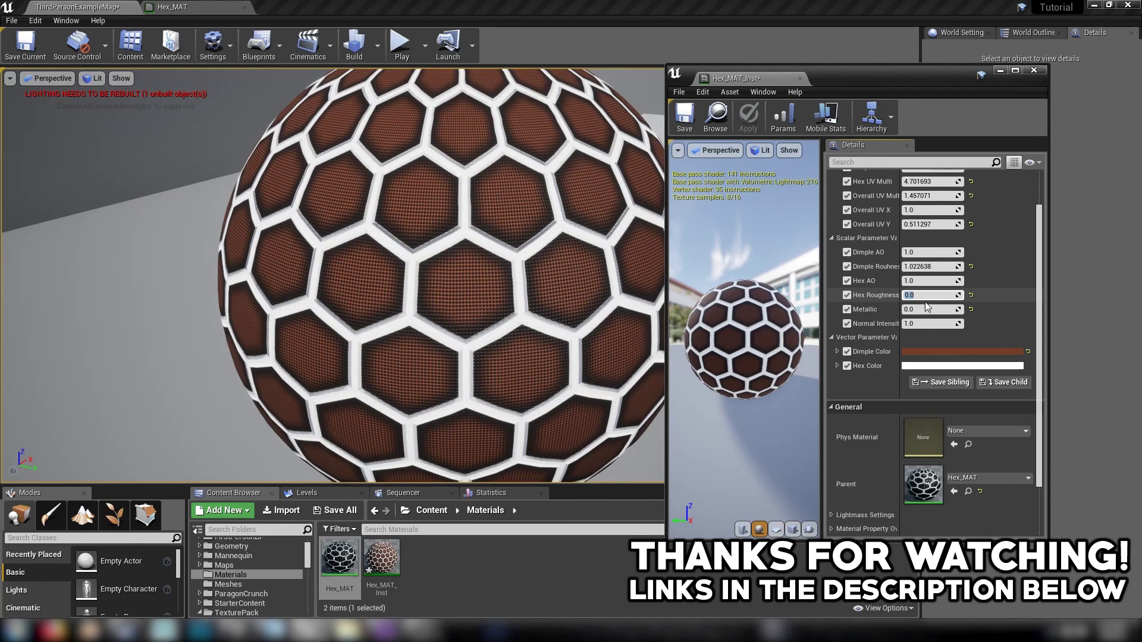
left_click(924, 308)
type("1")
key("Return")
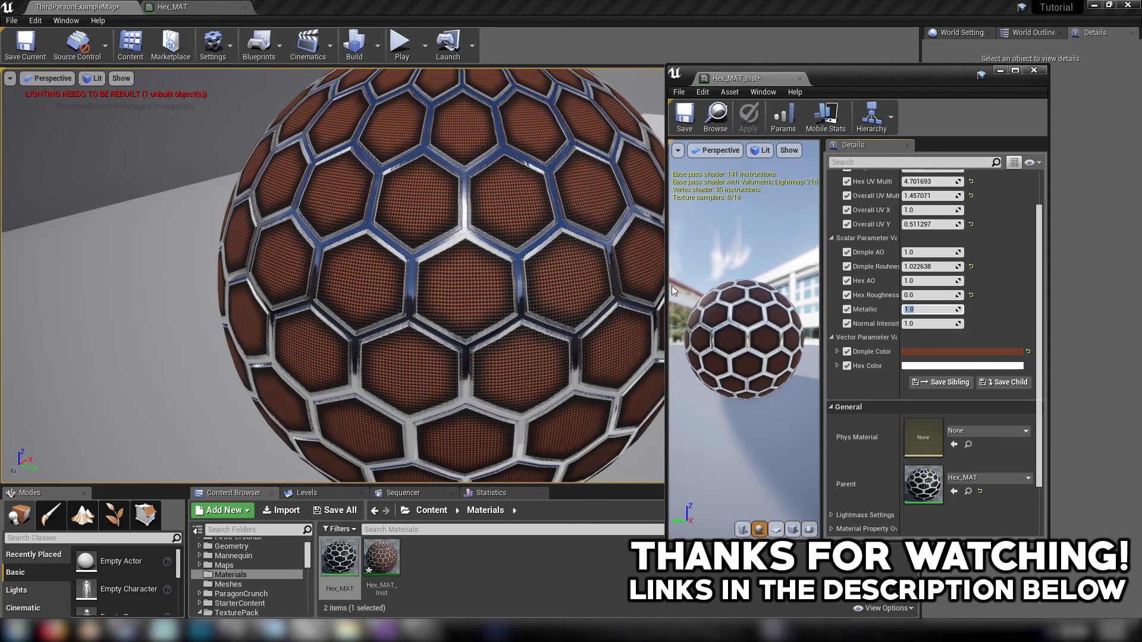
left_click_drag(451, 255, 536, 257, "alt")
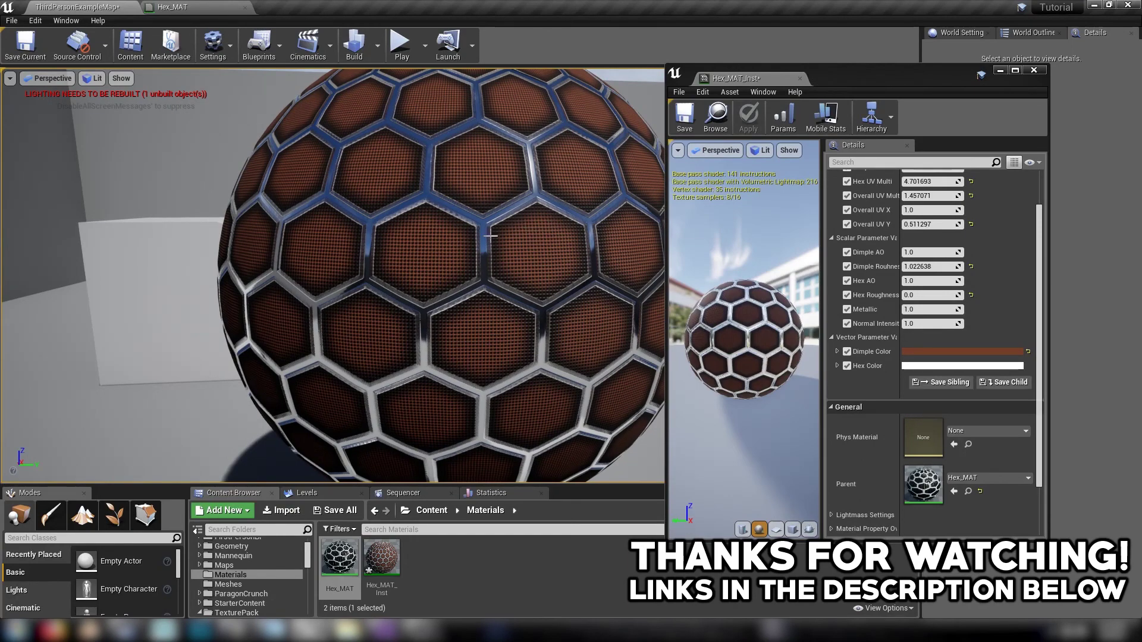
left_click_drag(534, 272, 501, 313, "alt")
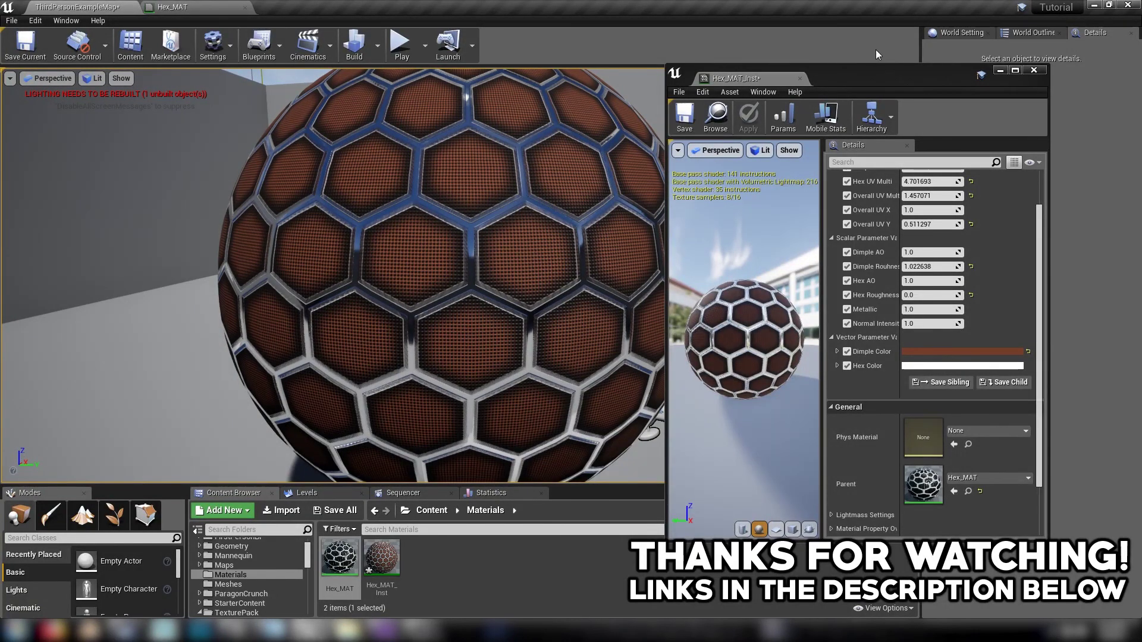
left_click_drag(872, 80, 898, 77)
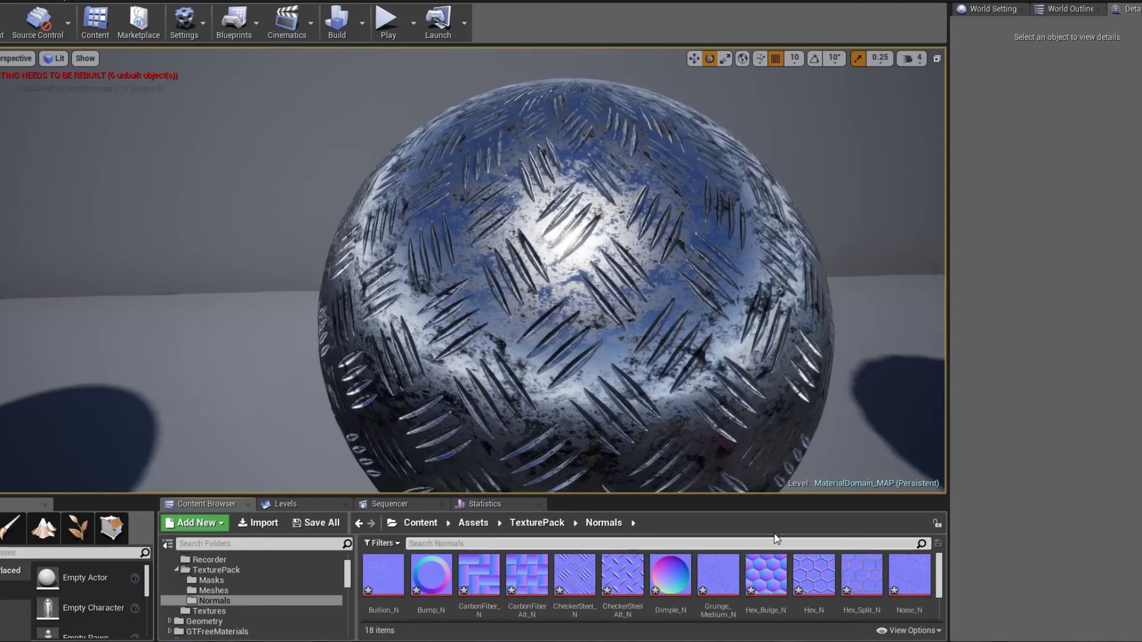
Look through the TexturePack's Normals and Masks folders and view the green hexagon-patterned sphere in the level.
scroll(850, 597, "down", 3)
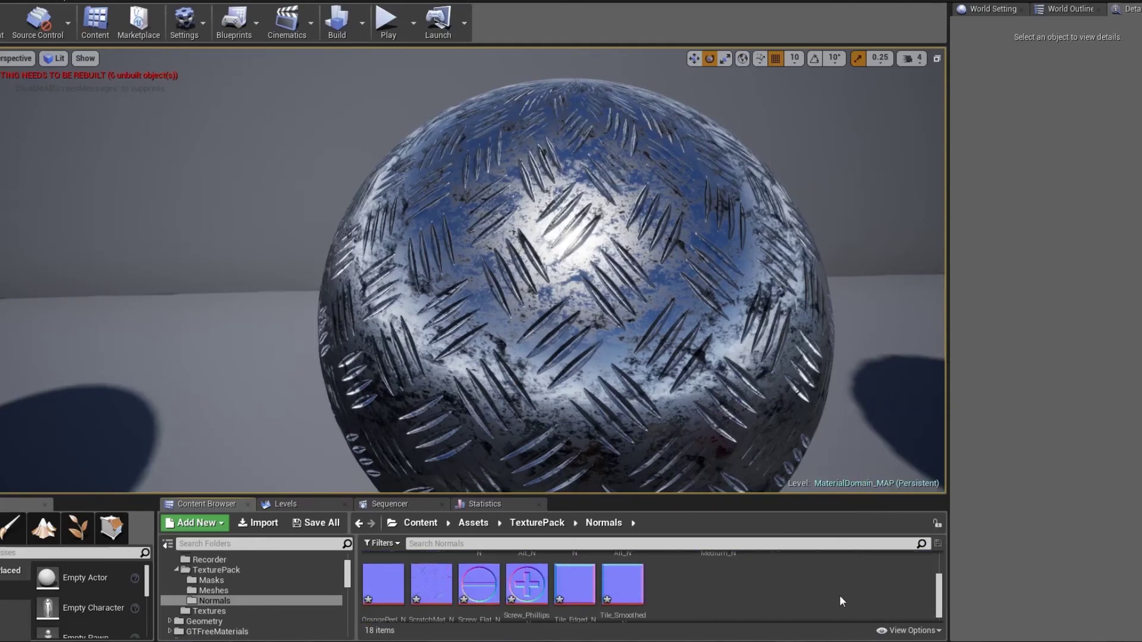
scroll(839, 593, "up", 3)
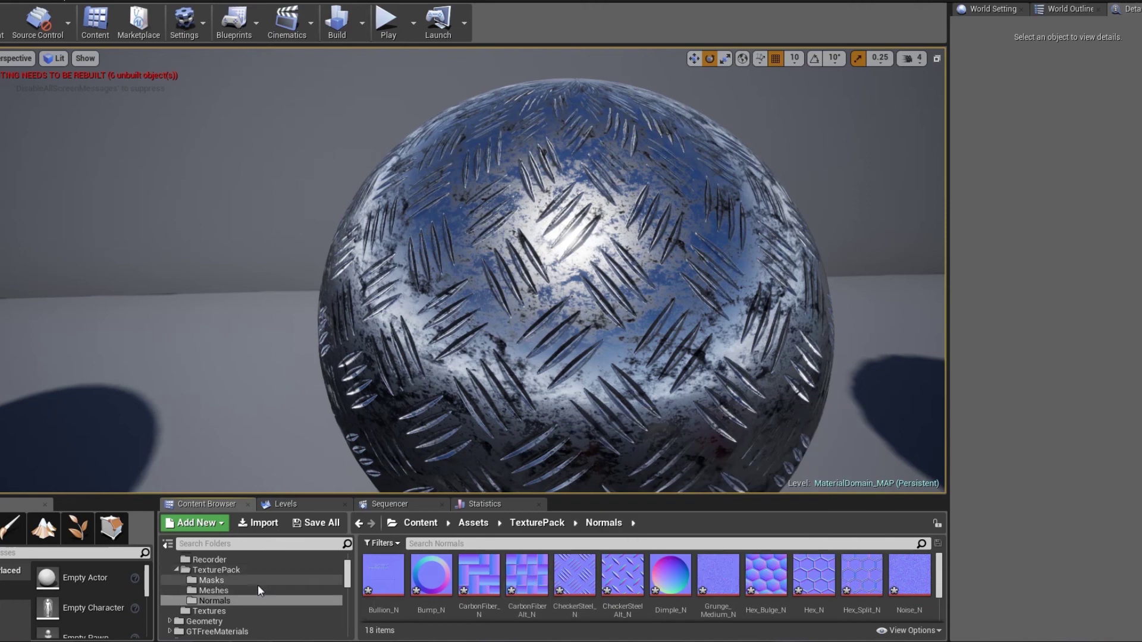
left_click(215, 581)
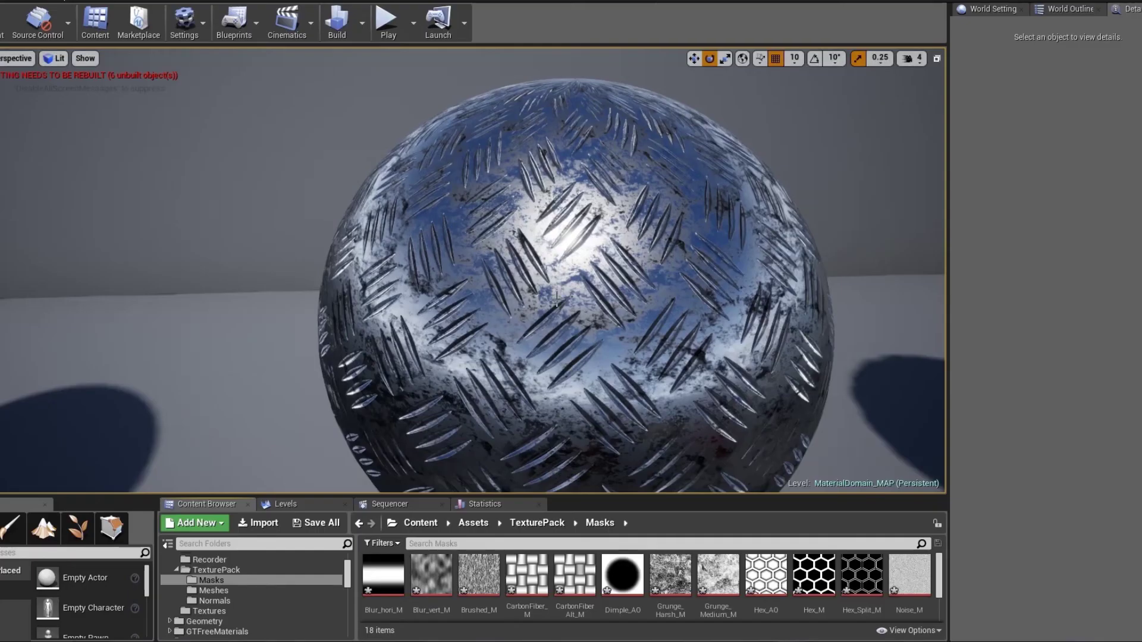
right_click_drag(674, 267, 797, 276)
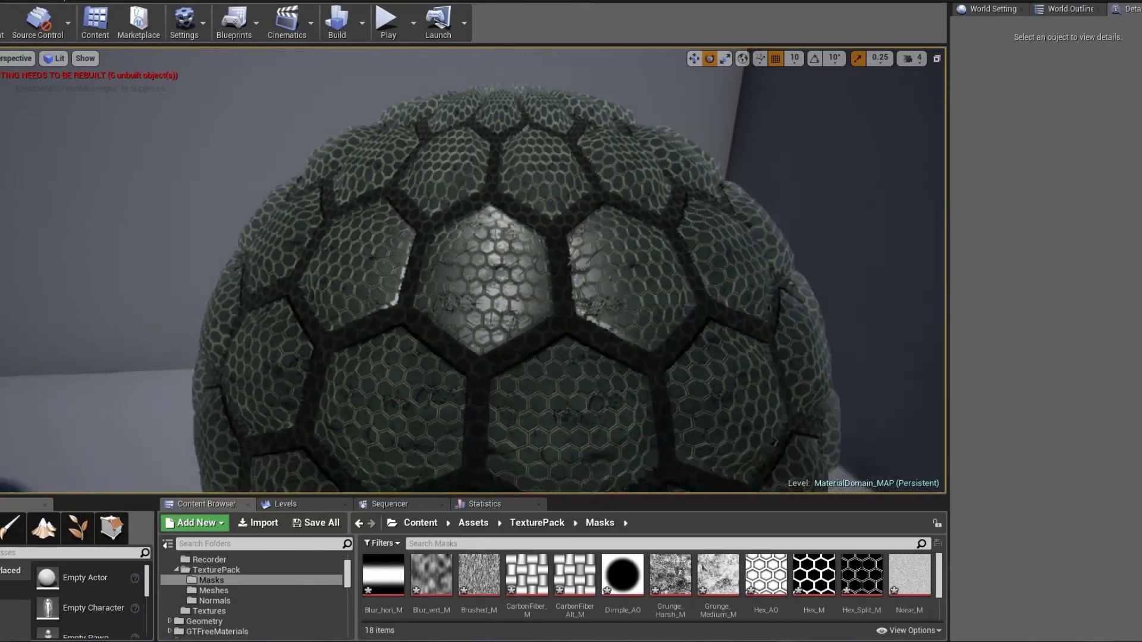
mouse_move(604, 298)
right_mouse_down()
mouse_move(604, 268)
mouse_move(604, 298)
right_mouse_up()
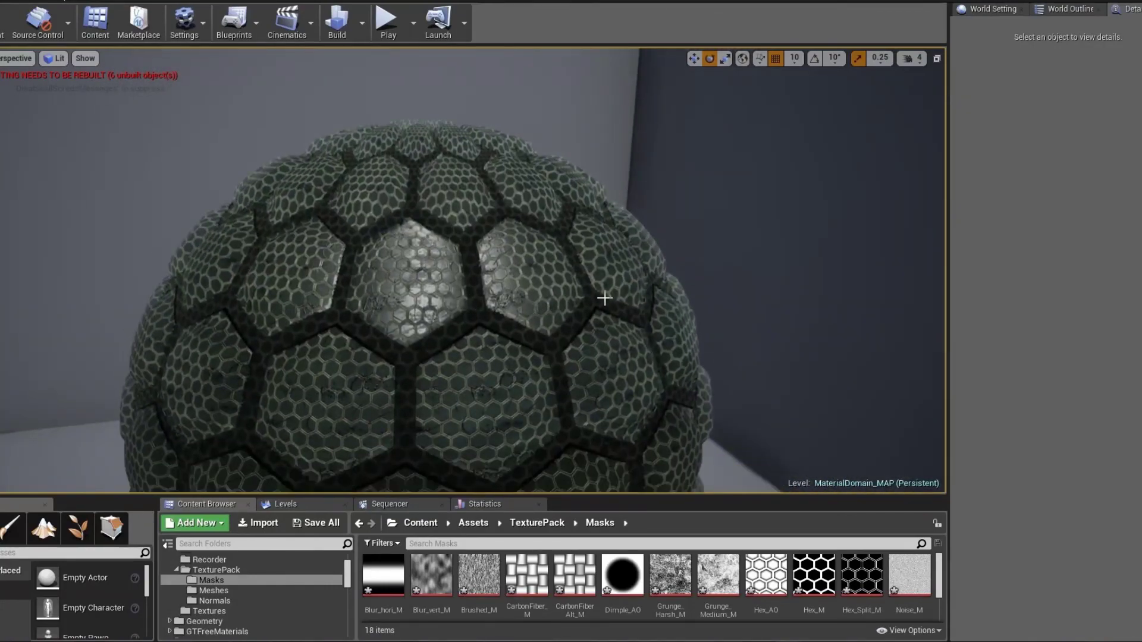
Look through the TexturePack's Meshes folder, checking the sphere, pill and links meshes.
left_click(214, 591)
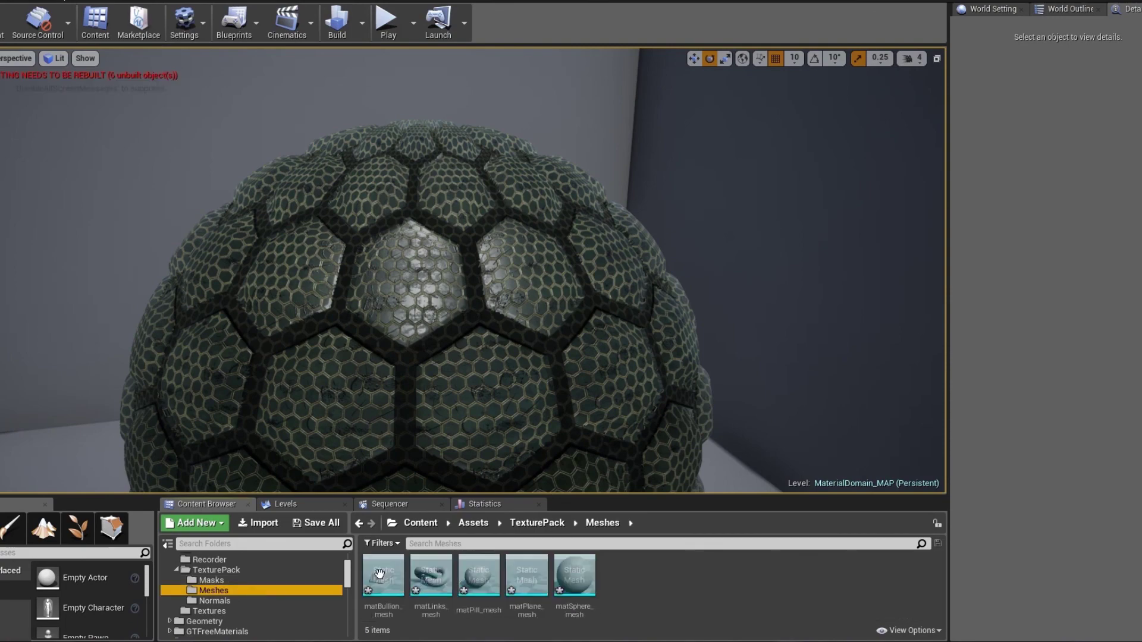
left_click(574, 575)
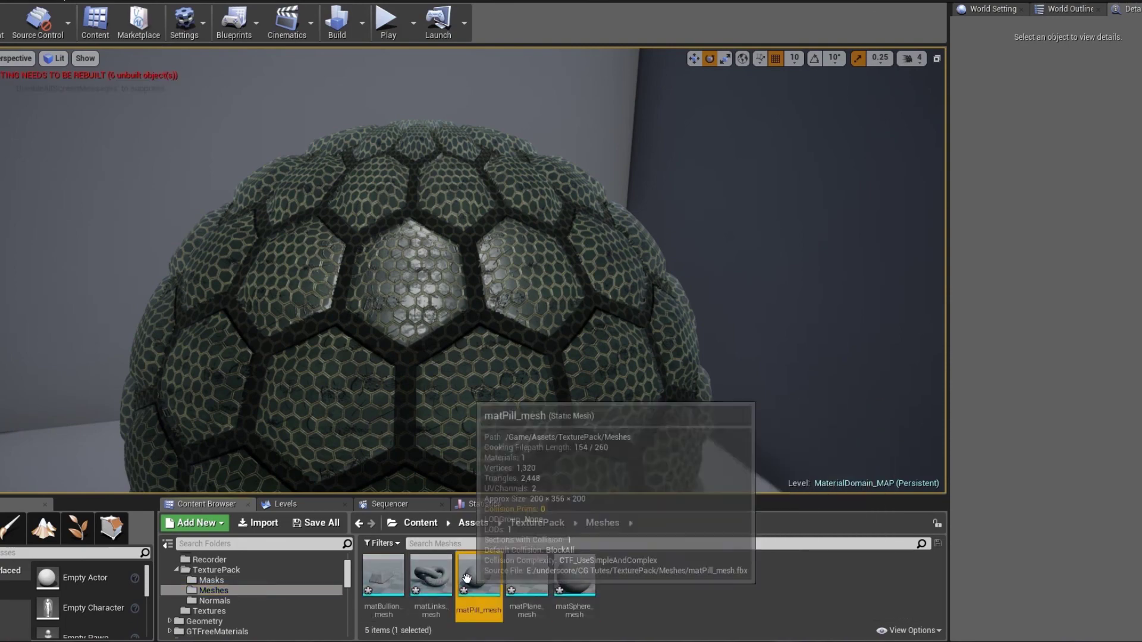
left_click(431, 575)
Examine the example materials in the level, including the black woven sphere and the gold bullion bar.
right_click_drag(309, 411, 221, 438)
key("w")
key("s")
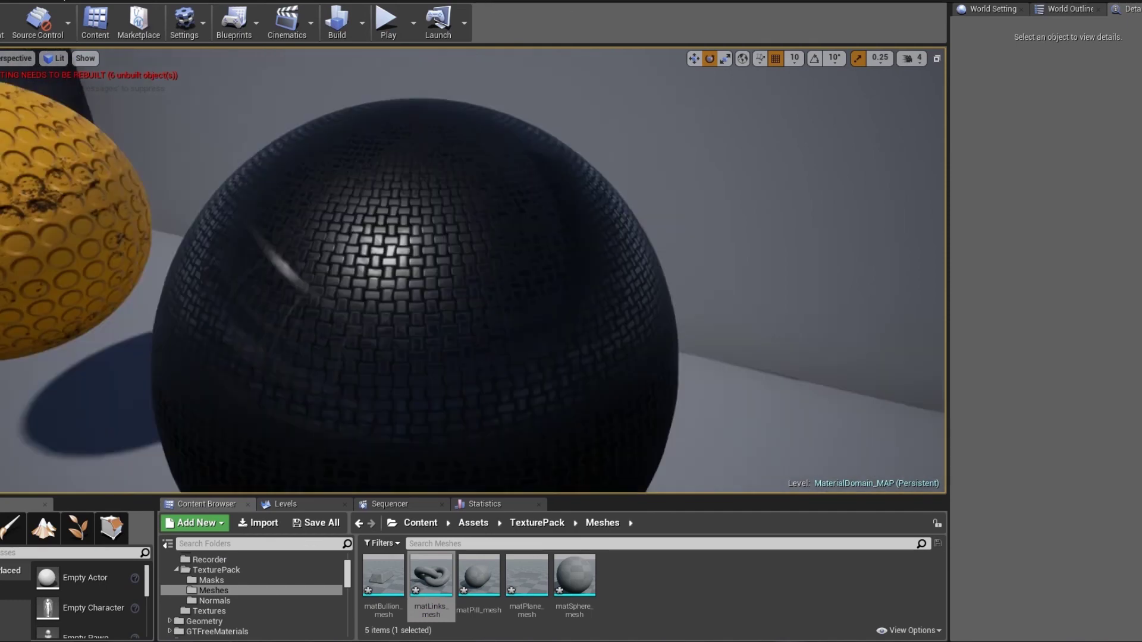
left_click(620, 574)
right_click_drag(458, 344, 345, 354)
key("w")
right_click_drag(477, 321, 316, 372)
key("w")
key("s")
mouse_move(512, 314)
right_mouse_down()
mouse_move(522, 337)
mouse_move(513, 340)
mouse_move(514, 326)
right_mouse_up()
key("w")
key("s")
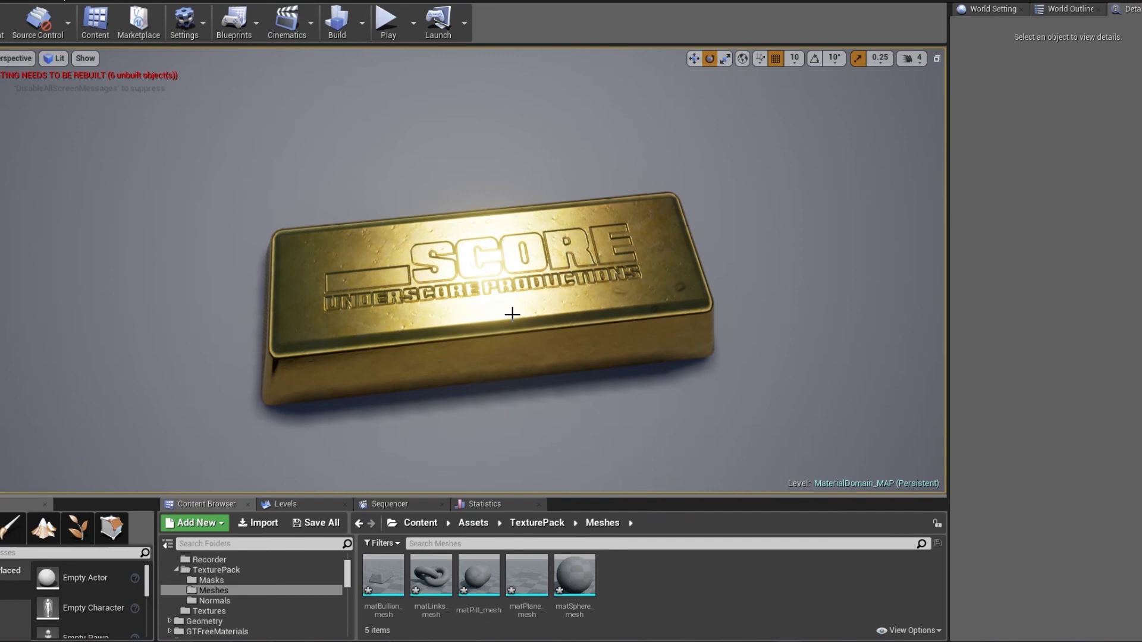